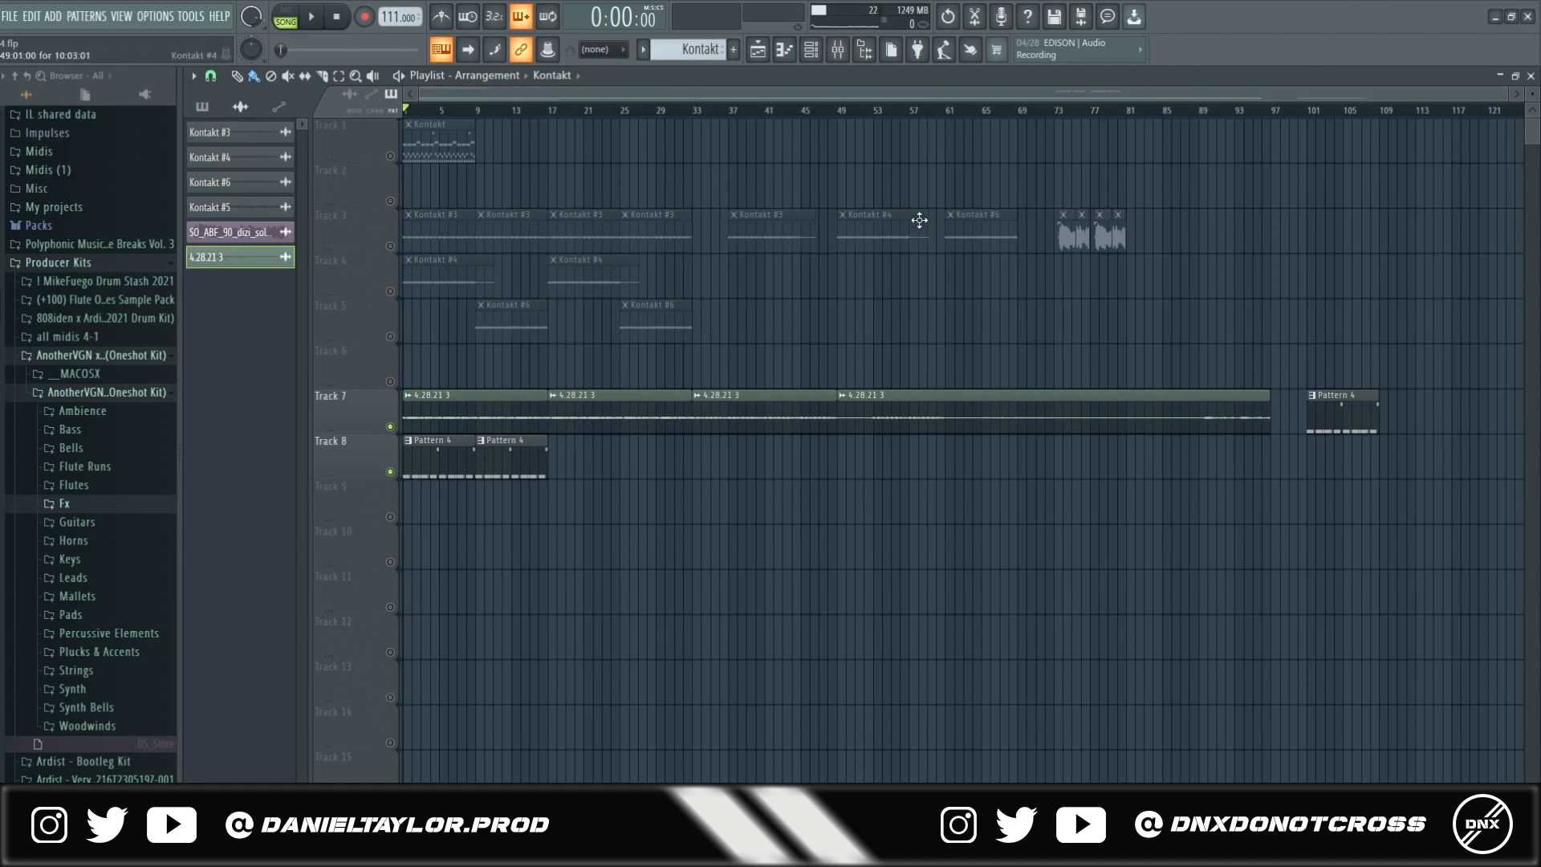
Select the audio clips on tracks 3 to 5, and then the Kontakt pattern clip on track 1
ctrl+drag(1153, 219, 389, 305)
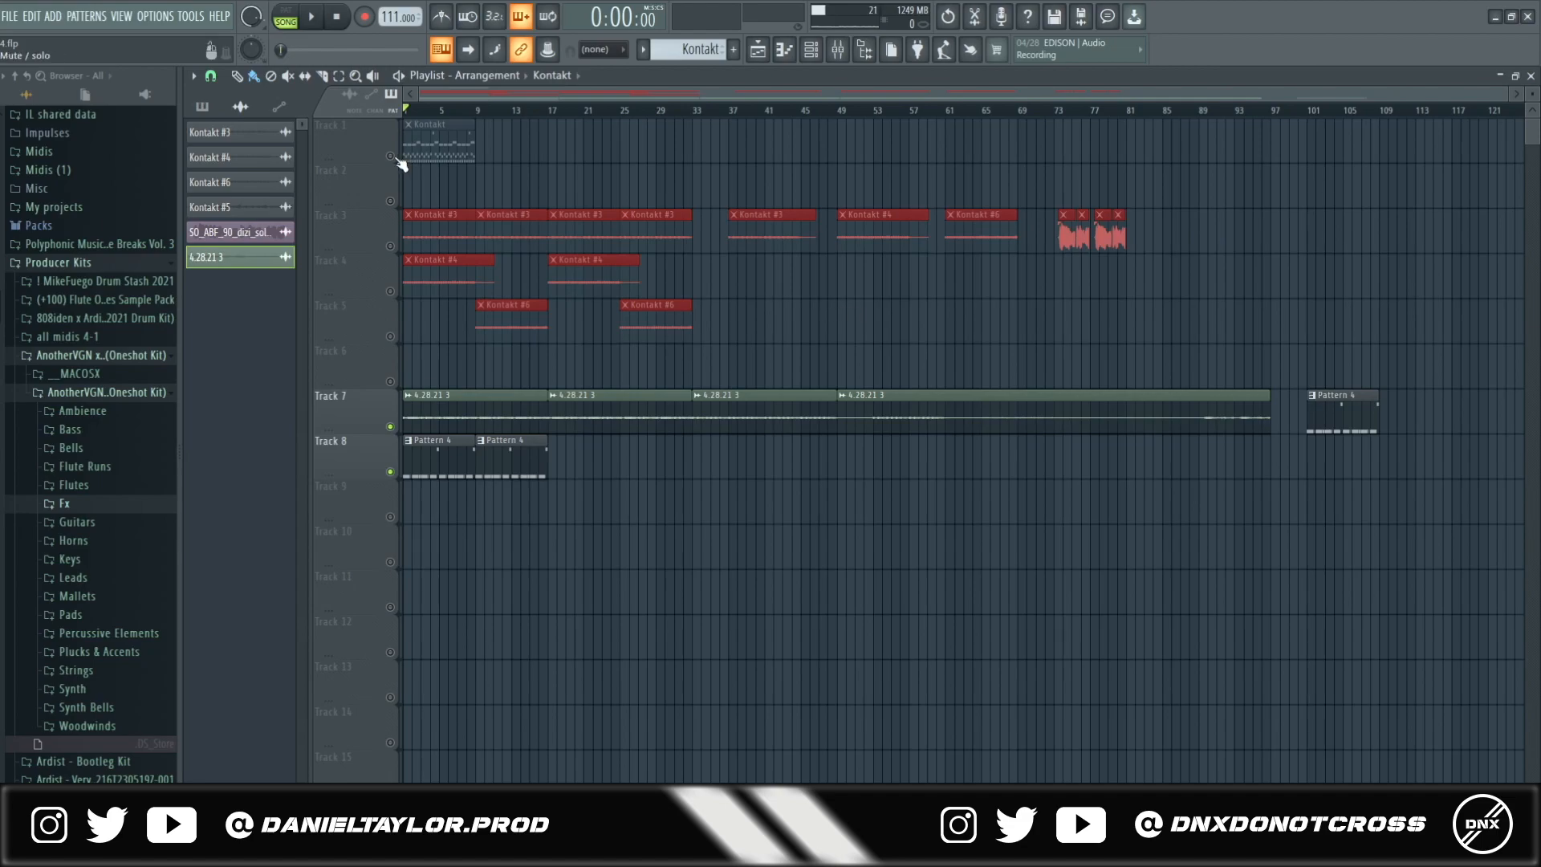
drag(502, 152, 447, 187)
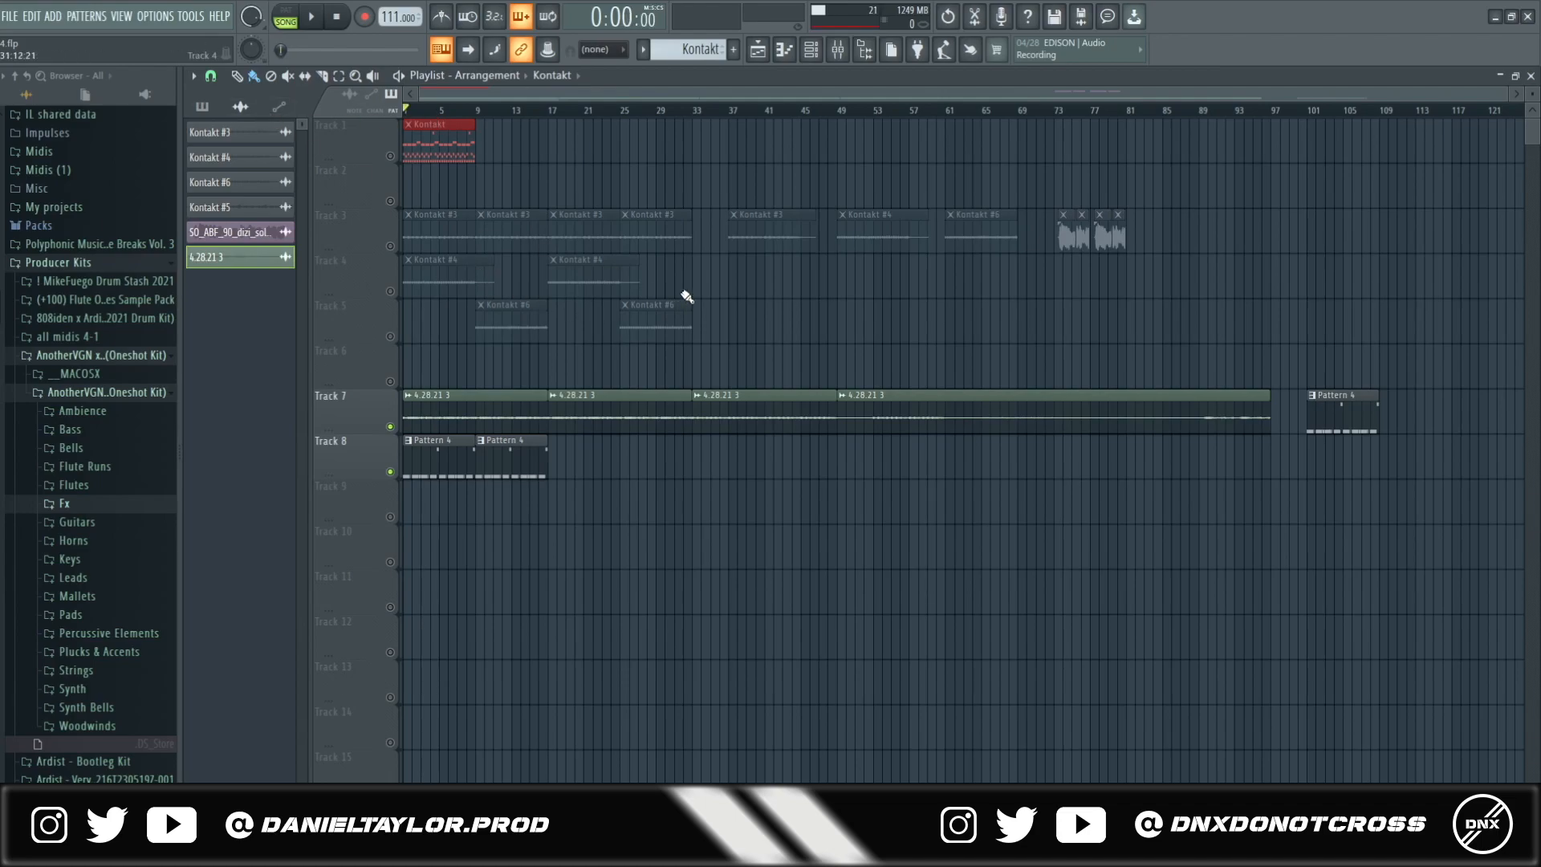
key(space)
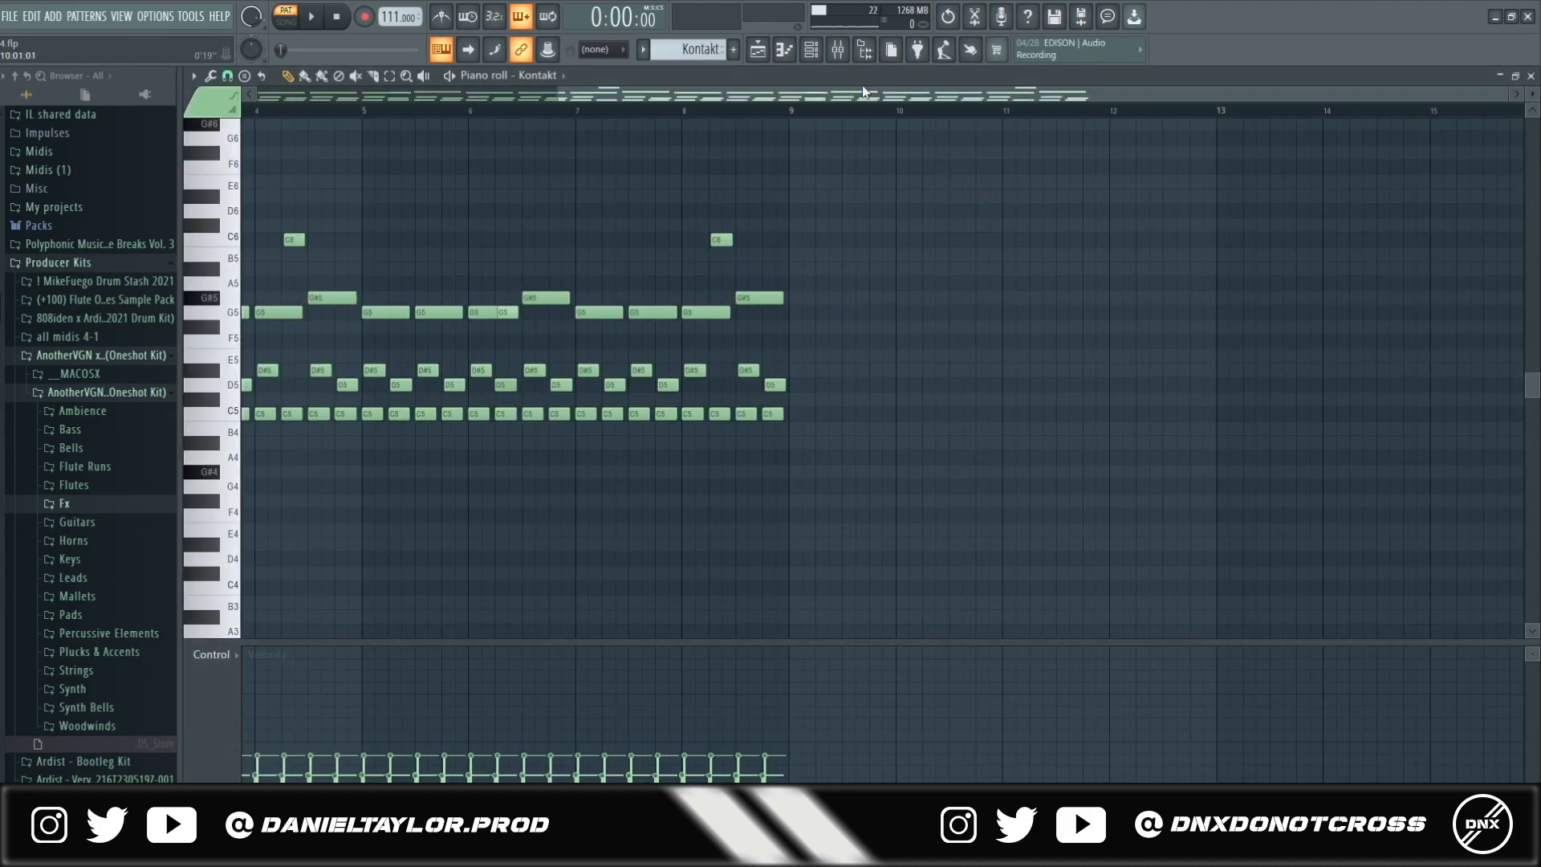
Select all notes of the Kontakt pattern in the piano roll to examine the melody
scroll(608, 472, left, 3)
drag(1290, 158, 204, 561)
scroll(502, 519, up, 3)
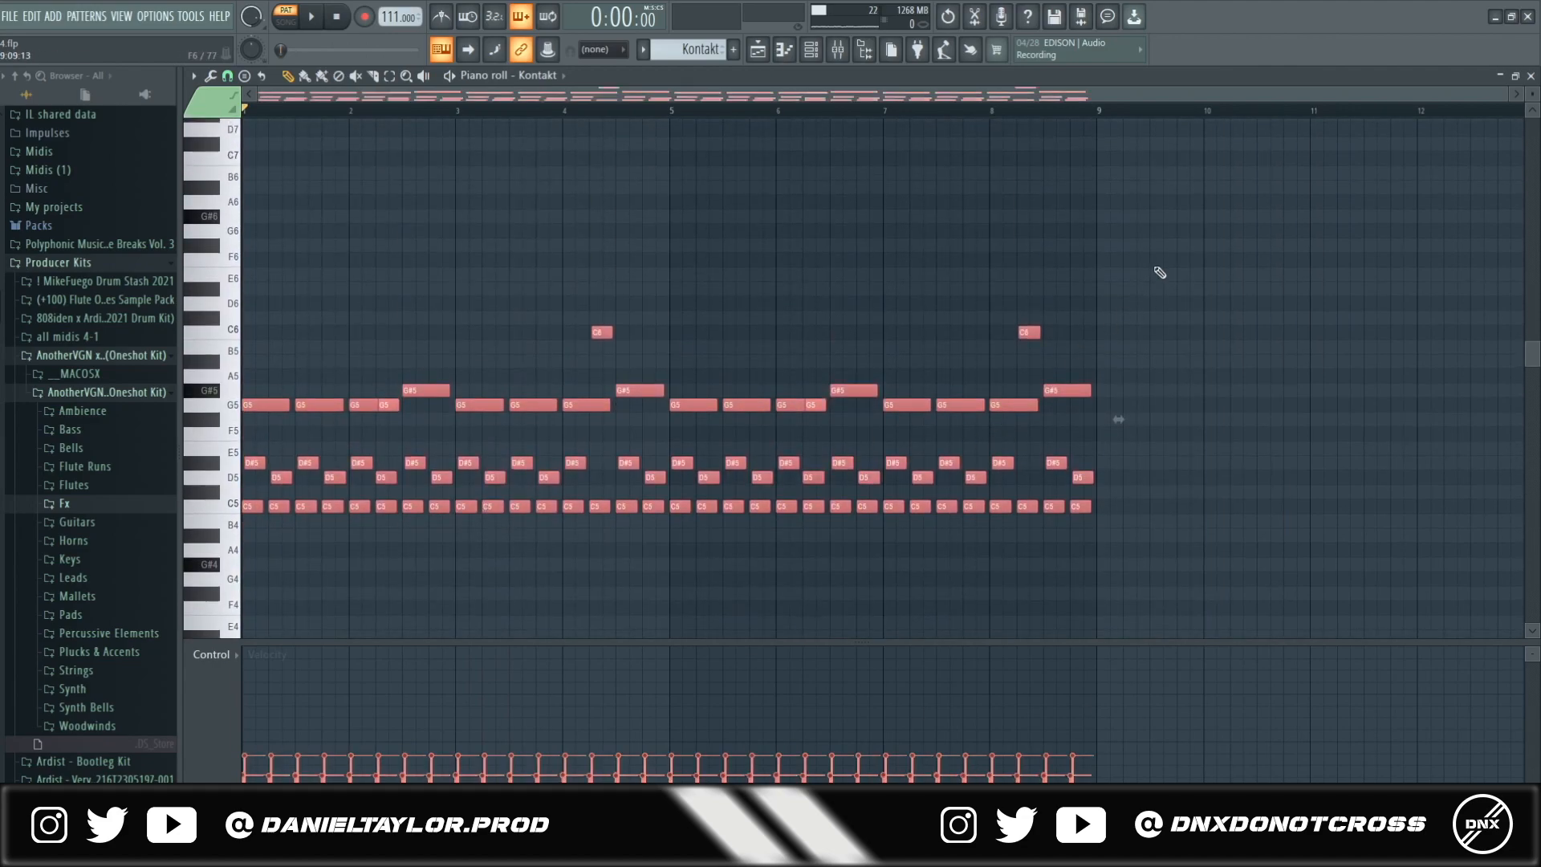
drag(425, 371, 401, 427)
Examine the Insert 1 effects: both Fruity parametric EQ 2 instances, Kramer Tape Stereo, ValhallaUberMod, Tremolator and PanMan
click(838, 50)
click(1457, 129)
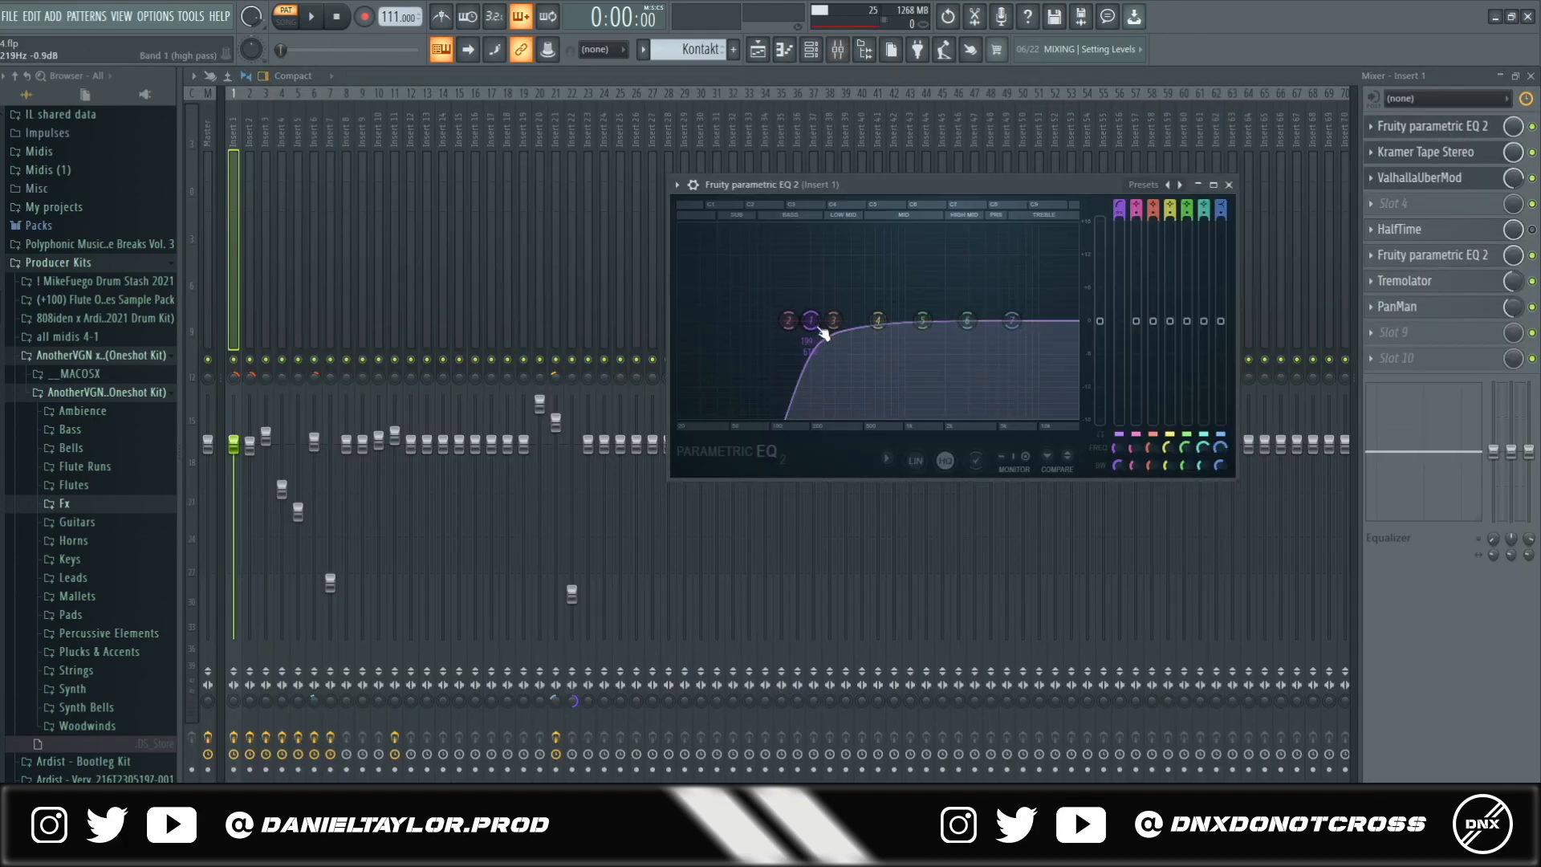
click(1453, 155)
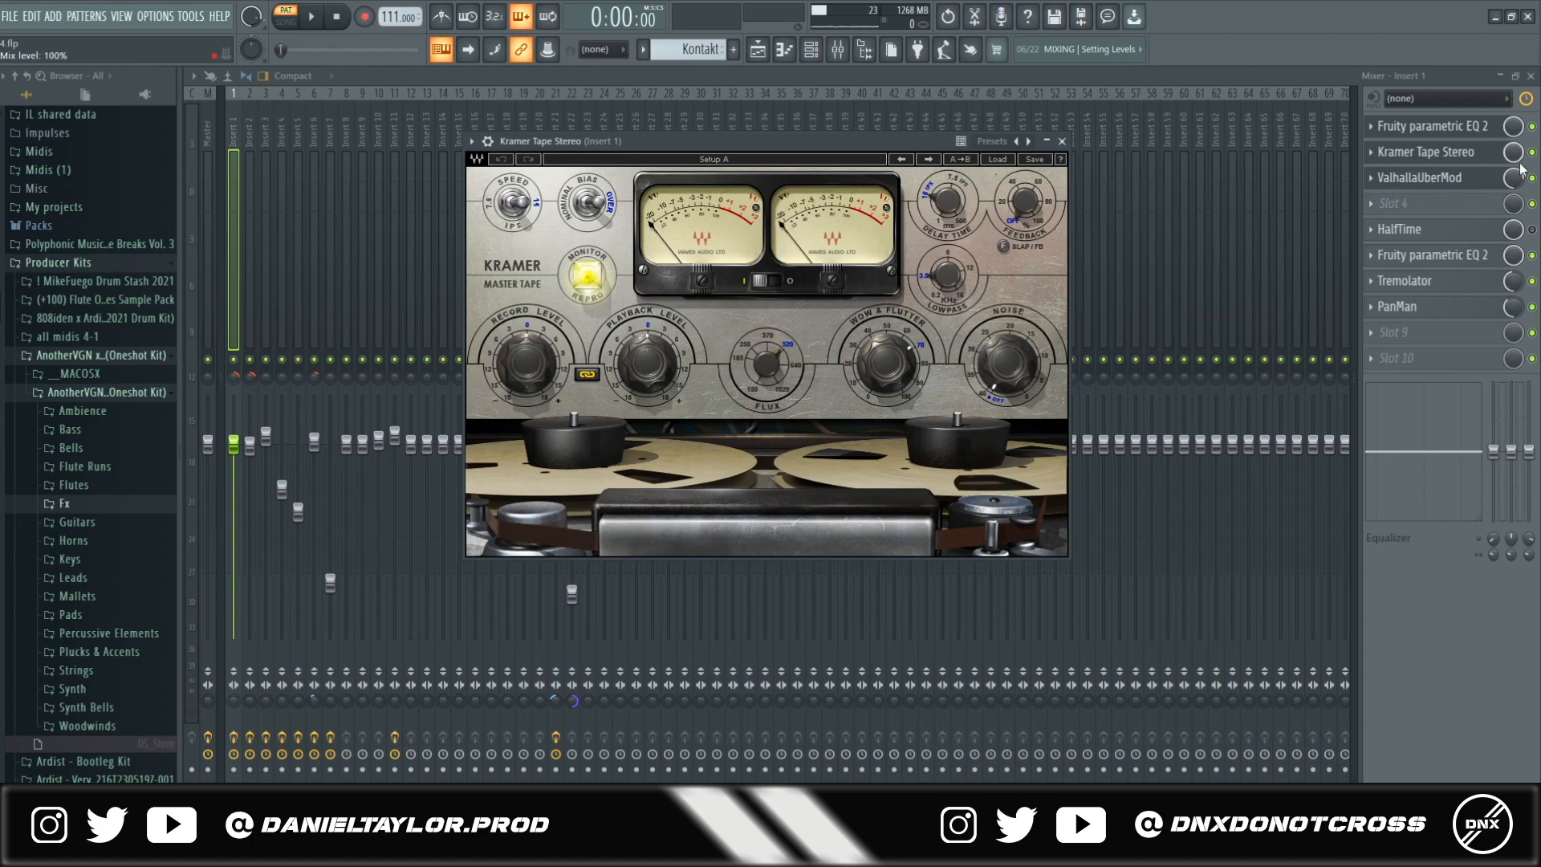
click(1429, 178)
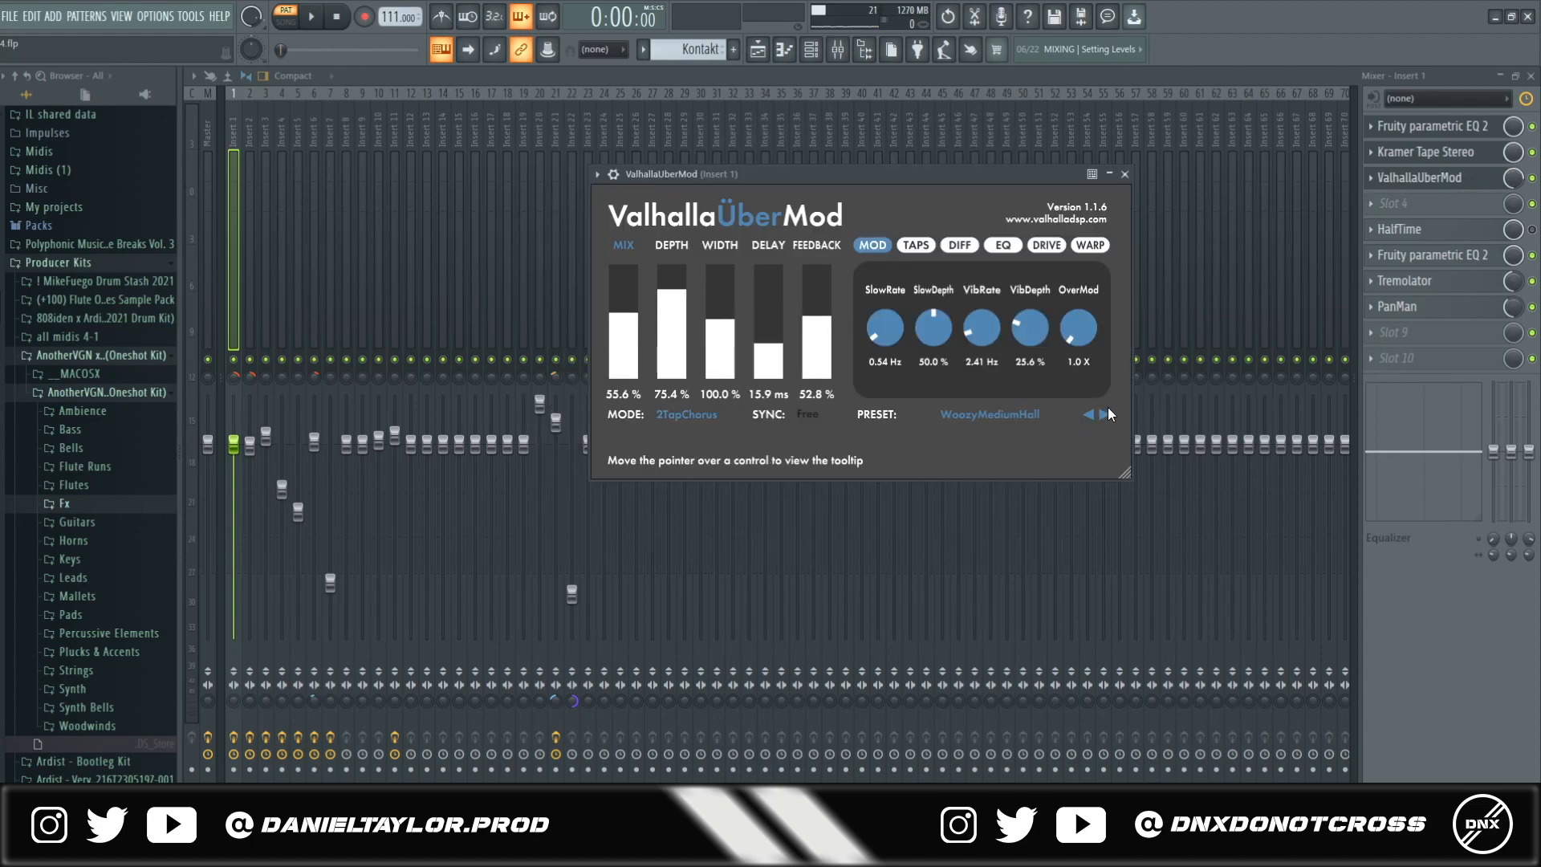
click(1455, 256)
drag(556, 172, 927, 173)
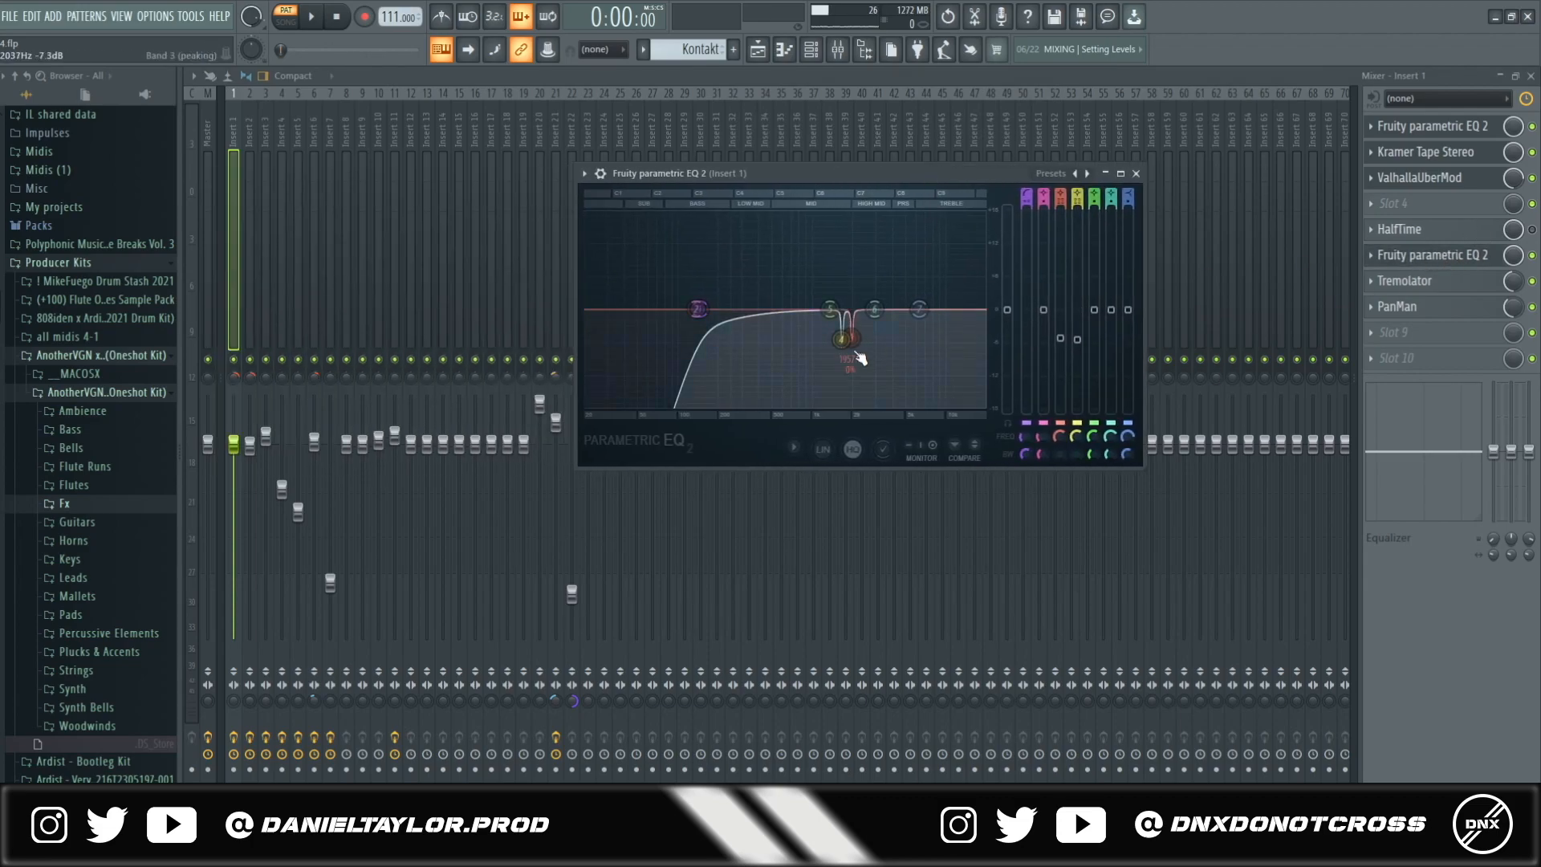
click(1405, 280)
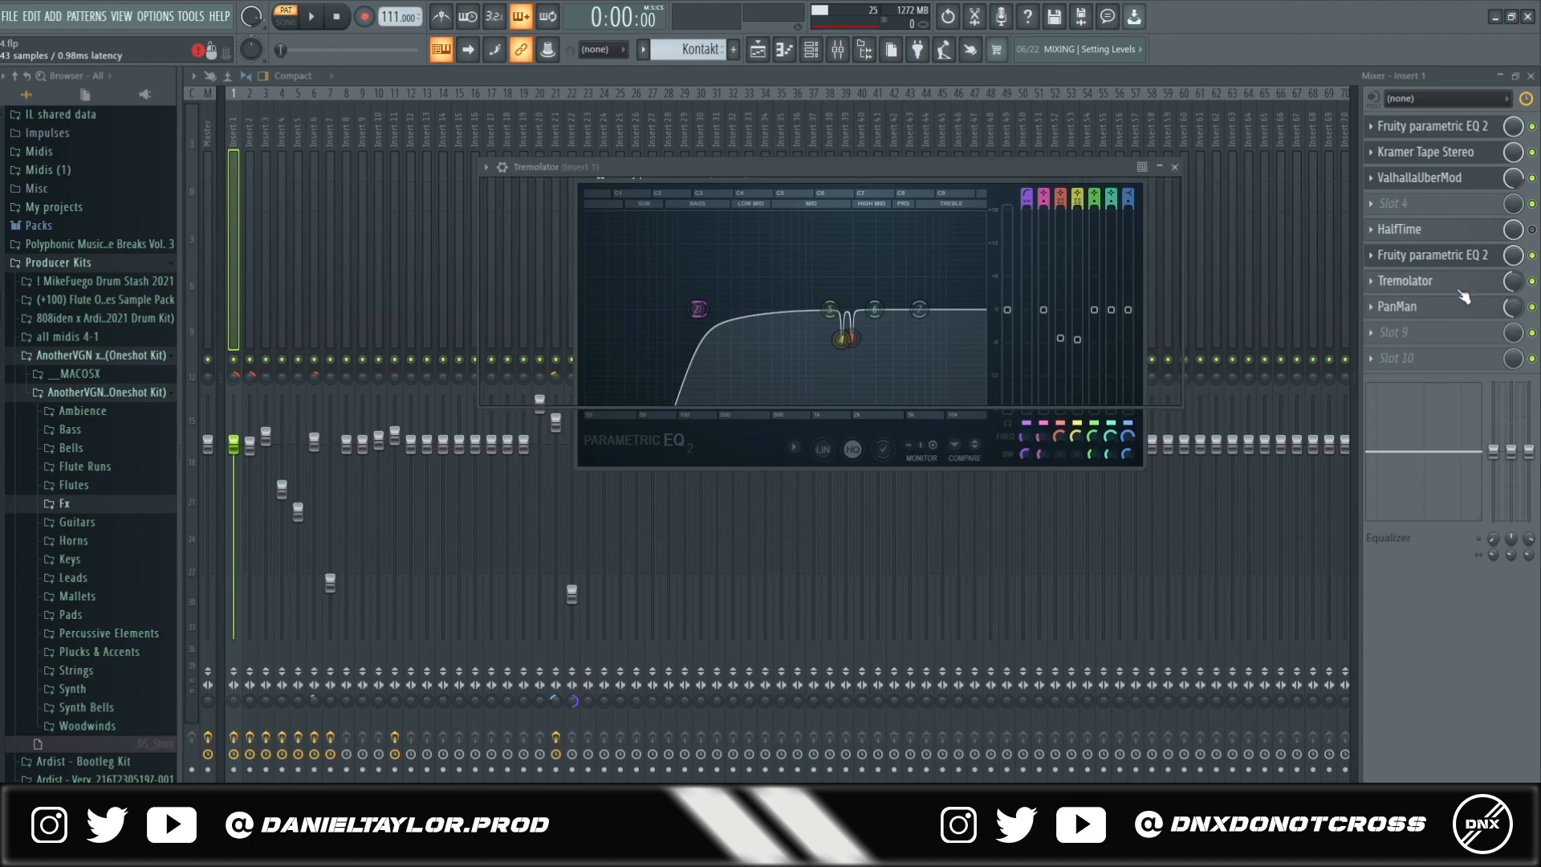
drag(1033, 168, 967, 156)
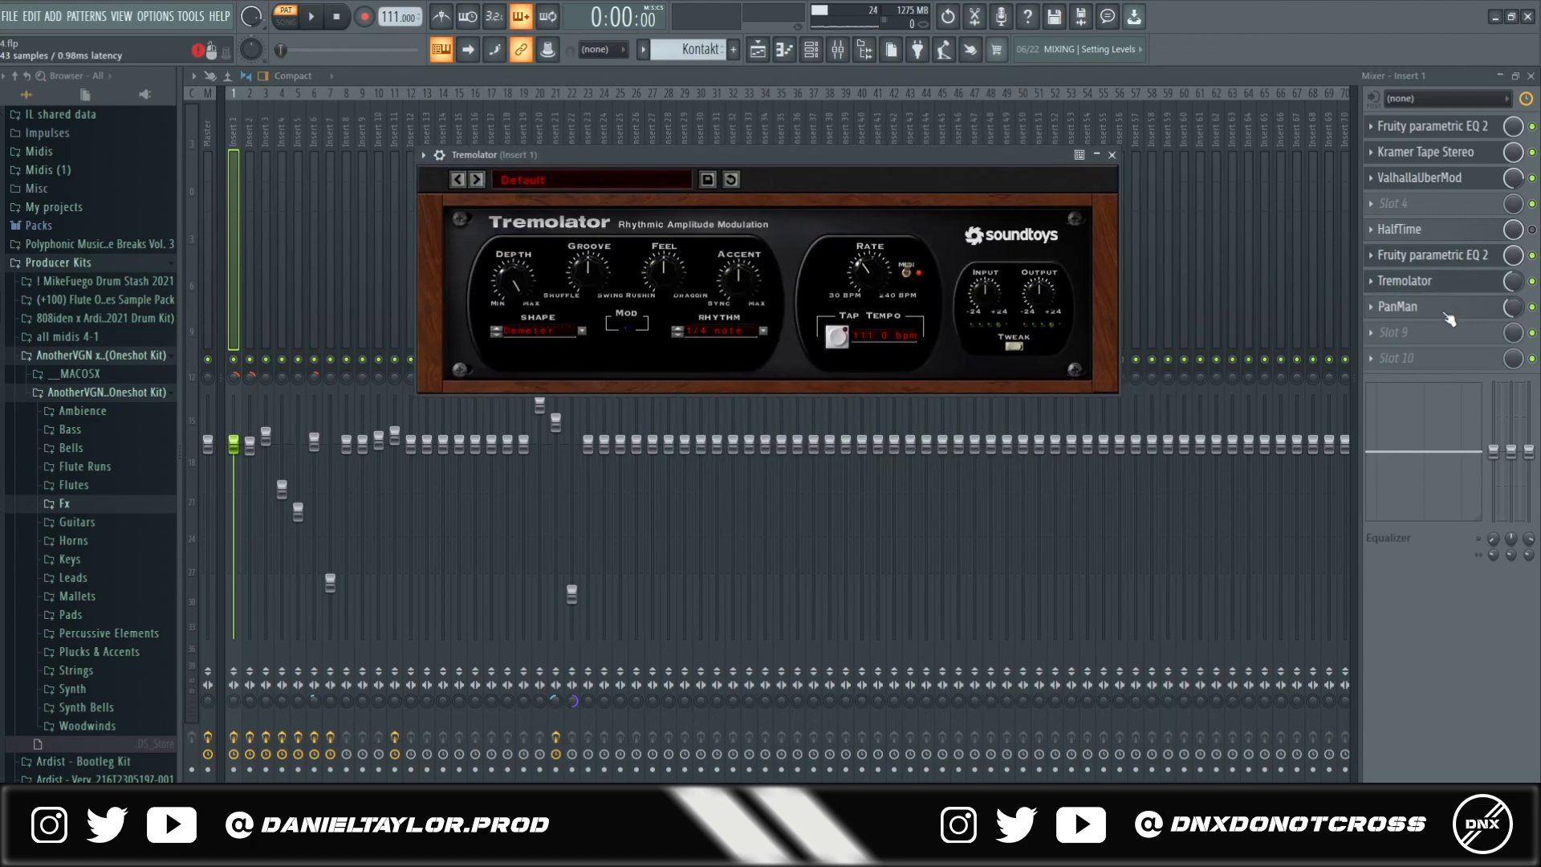
click(1400, 306)
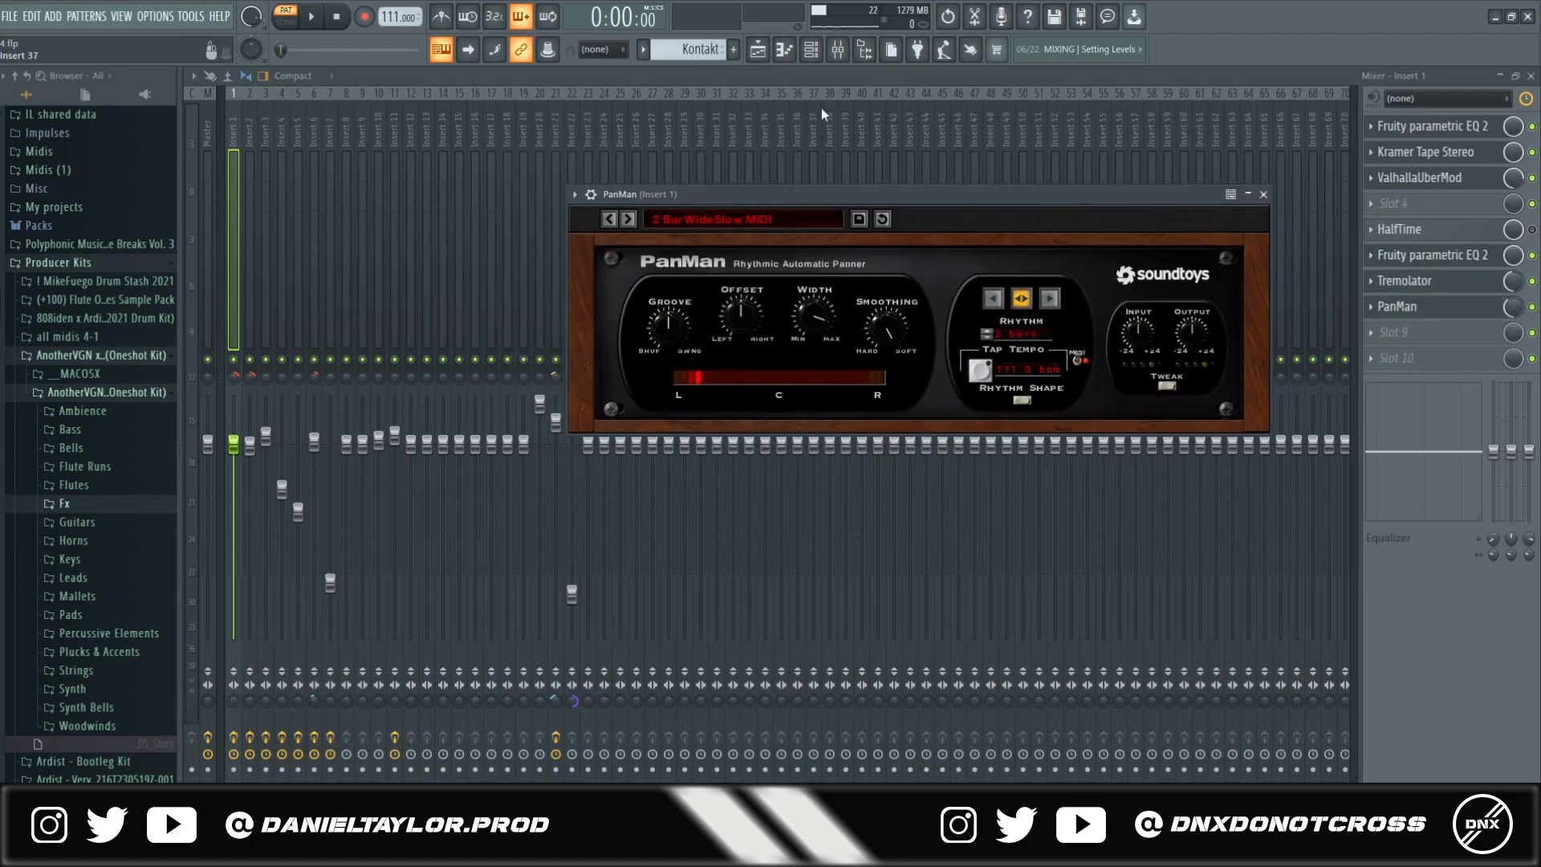
Reopen the Kontakt pattern in the piano roll and play the first four bars of the melody
click(810, 50)
click(776, 224)
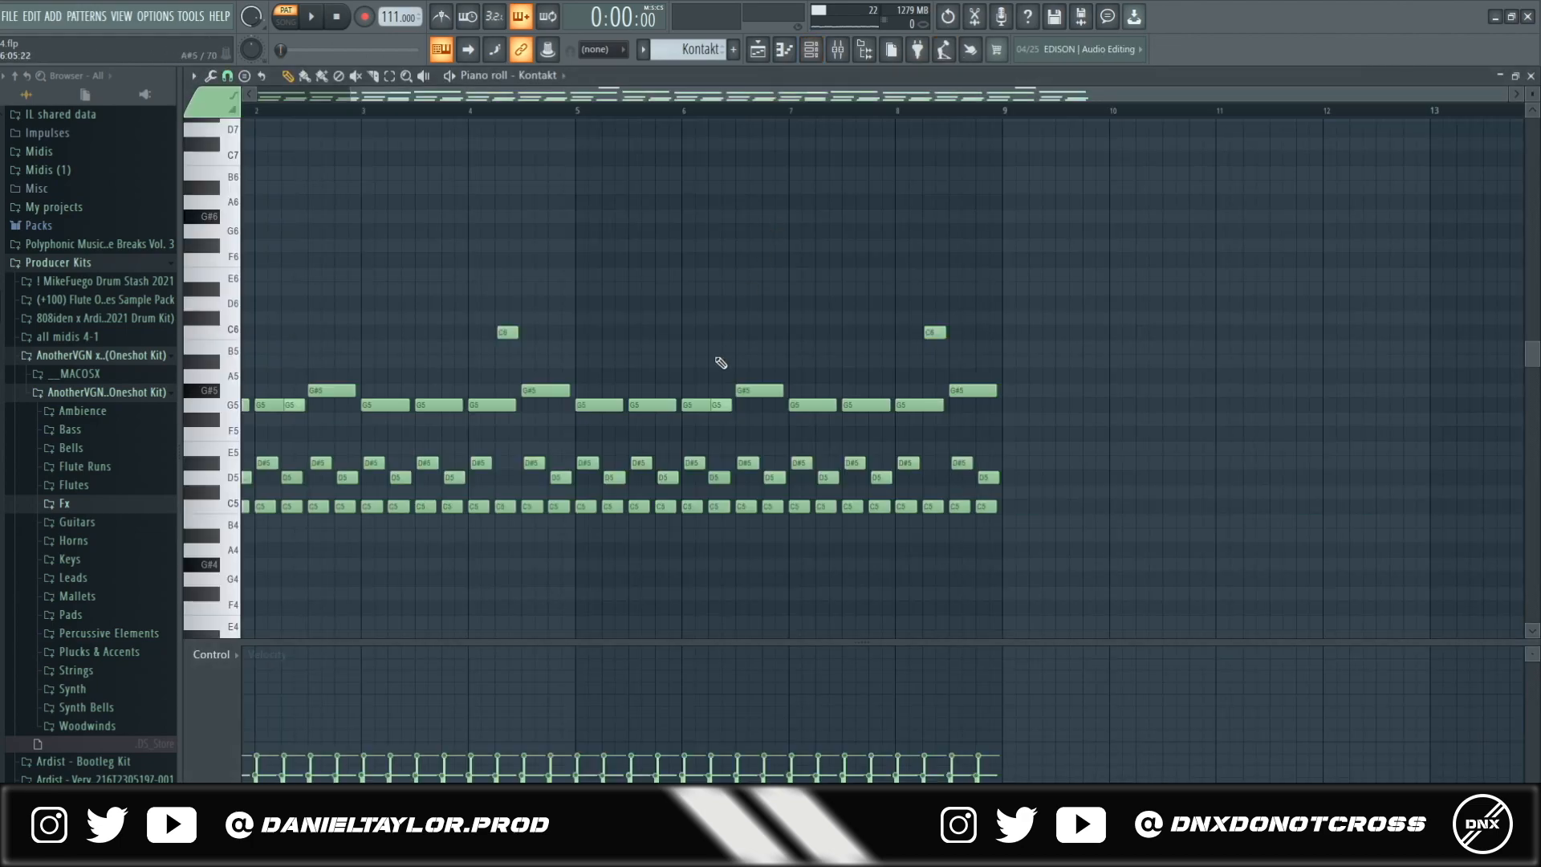
key(space)
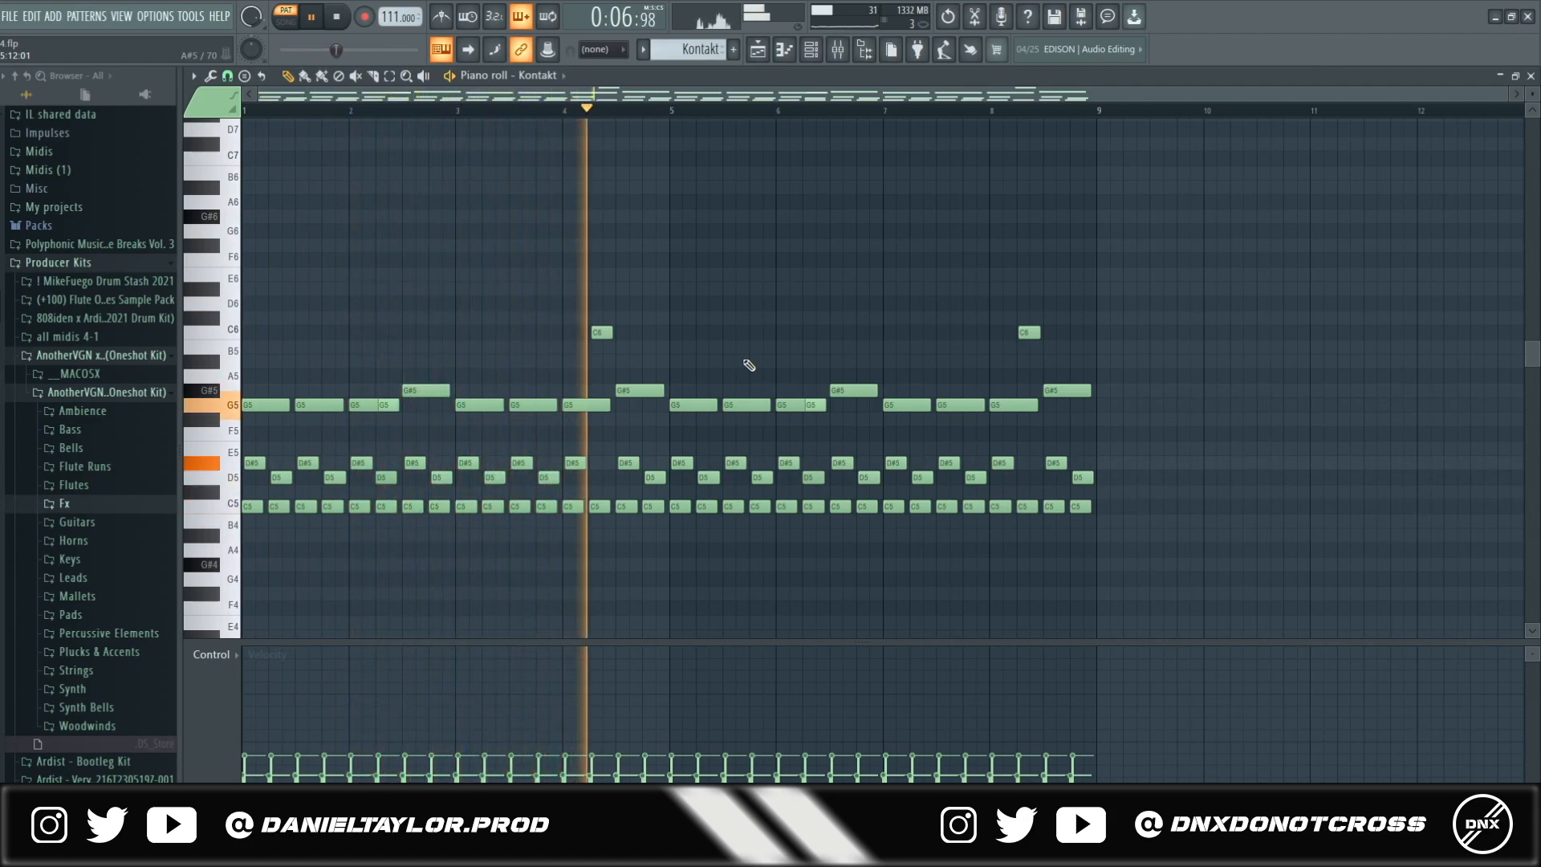
key(space)
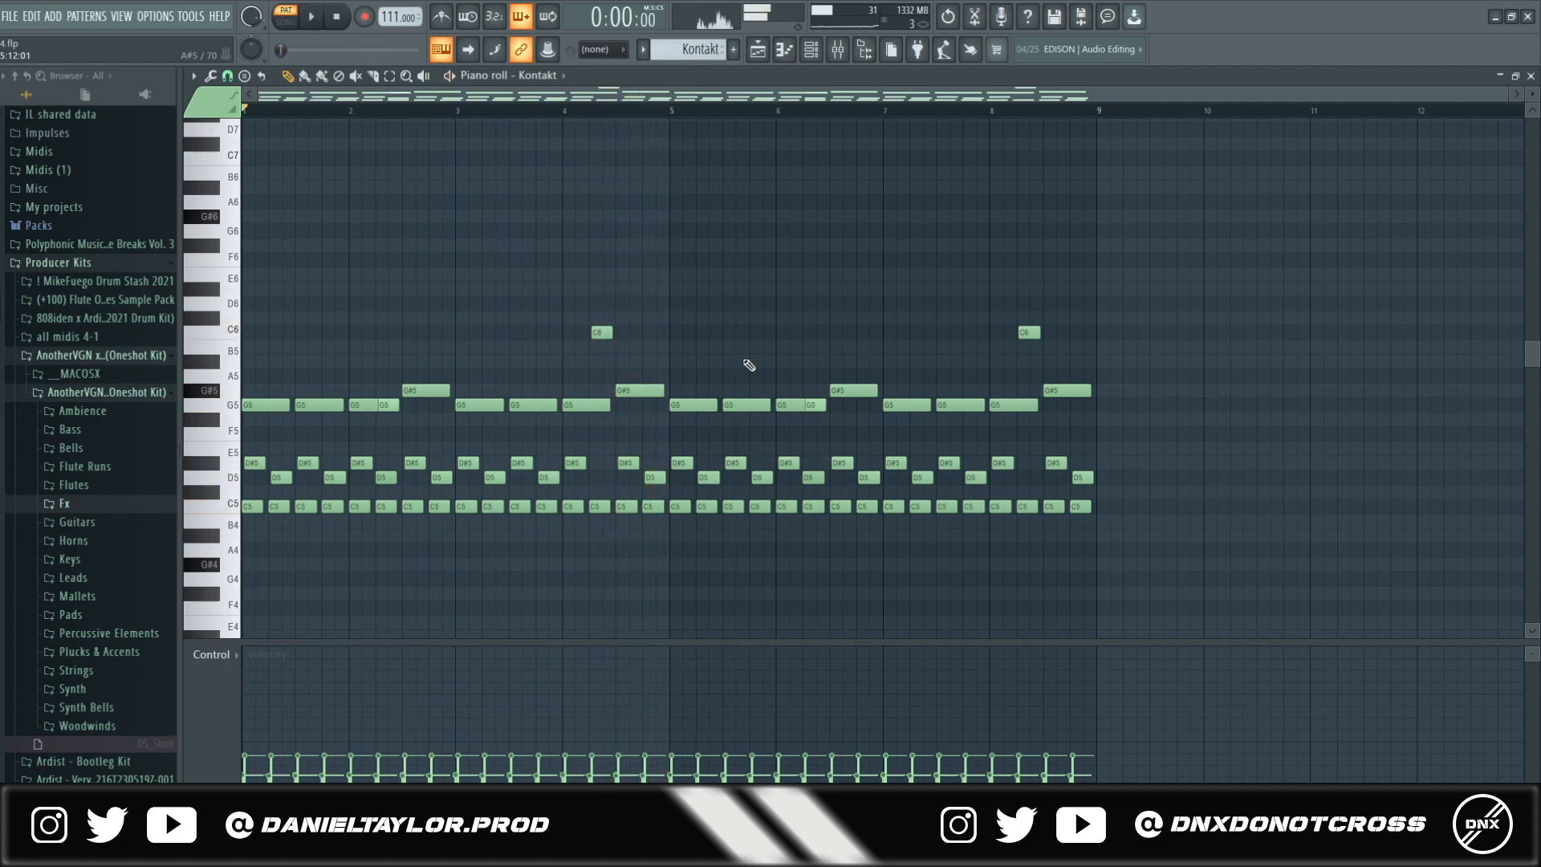
Select the second half of the melody's notes, check the Insert 1 effects chain, and play the melody from the start again
drag(1236, 210, 631, 642)
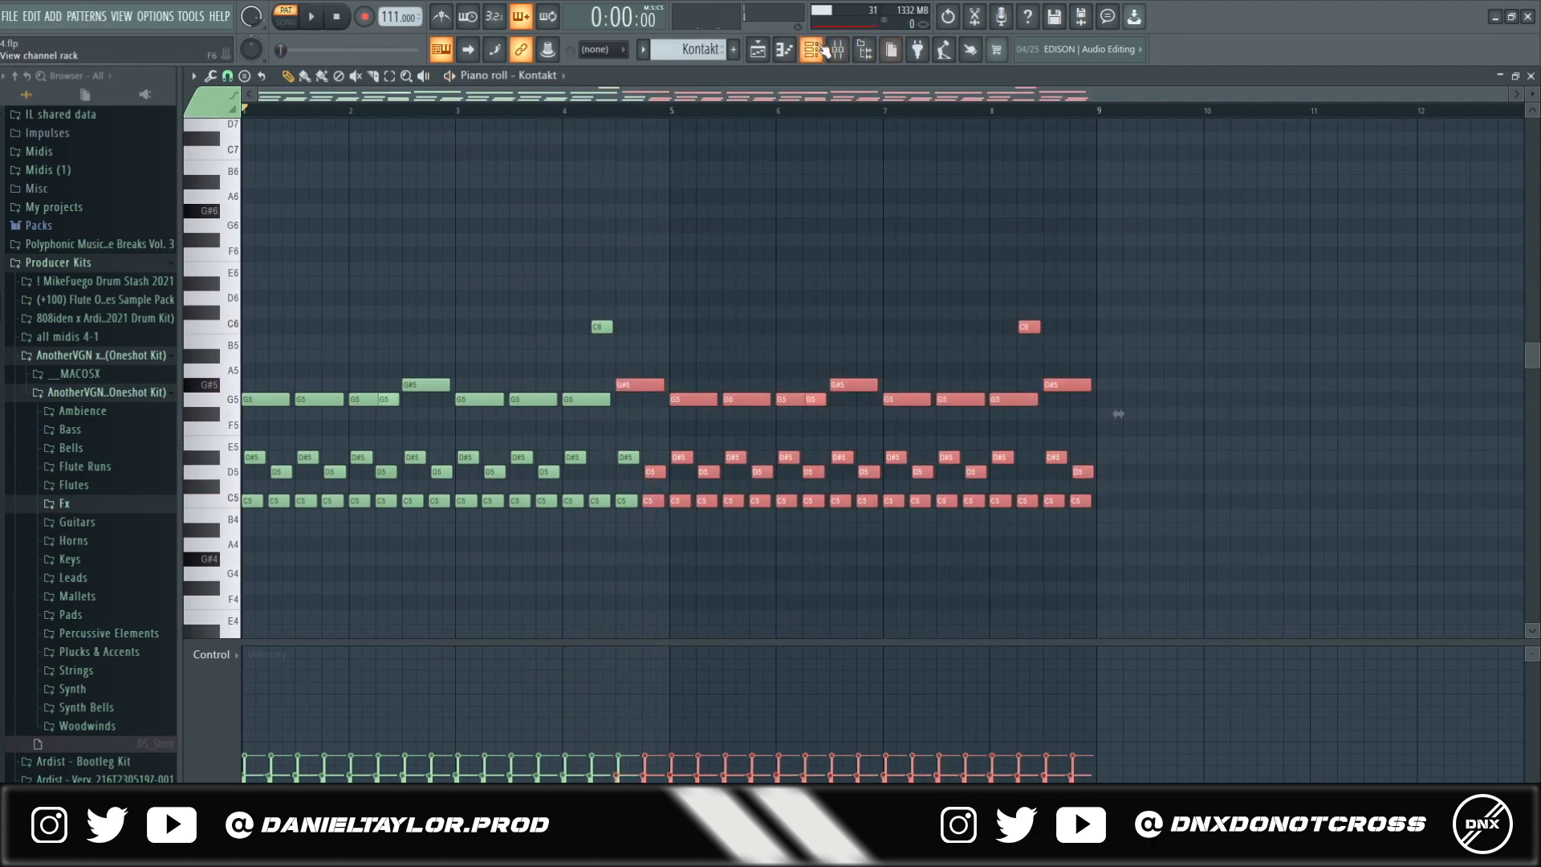
key(F9)
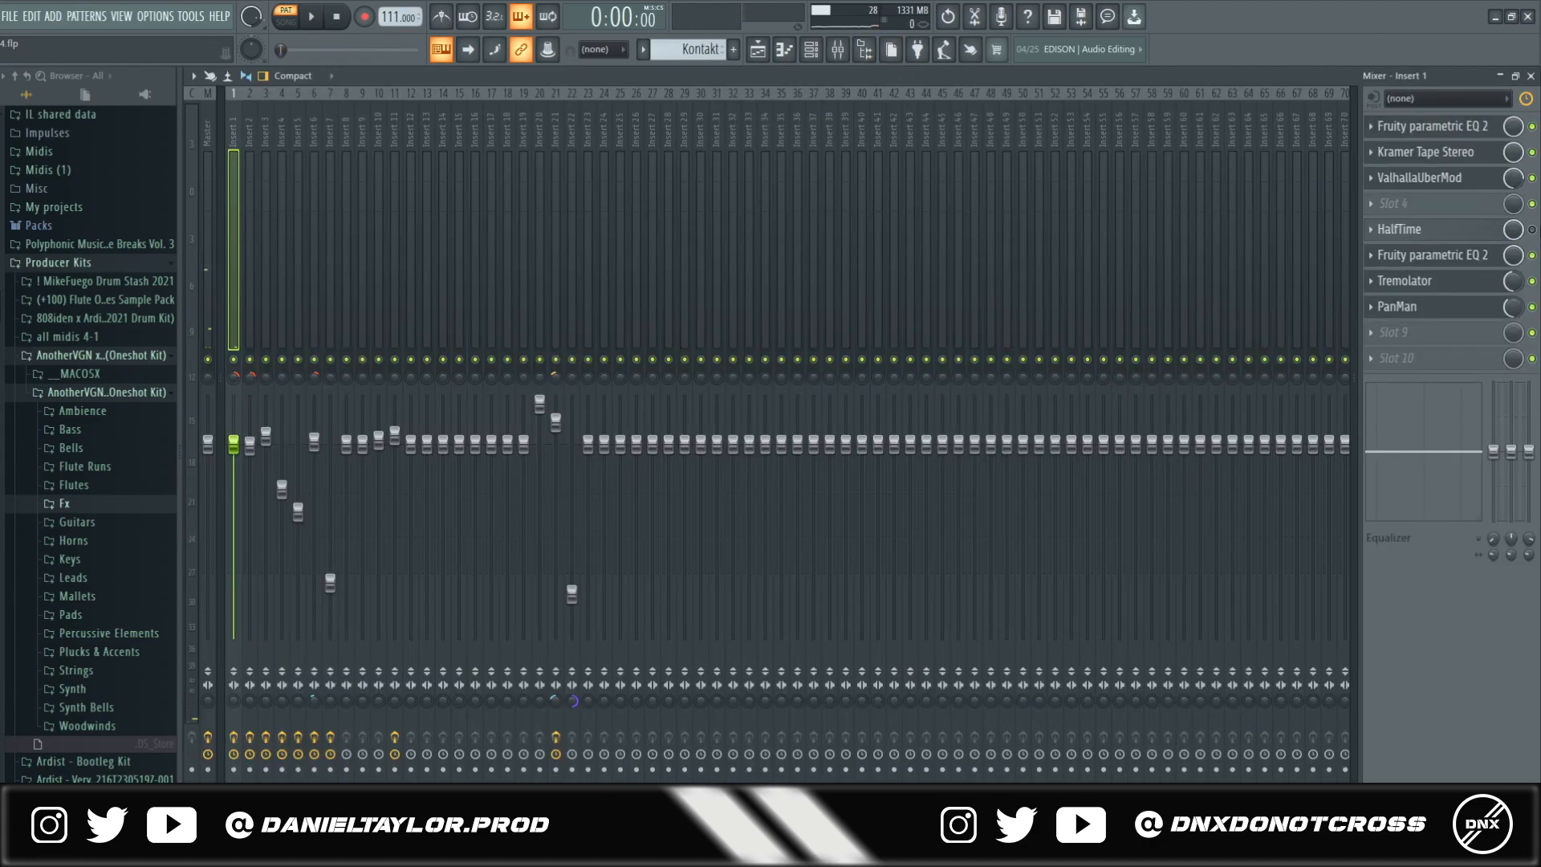
click(812, 51)
click(764, 215)
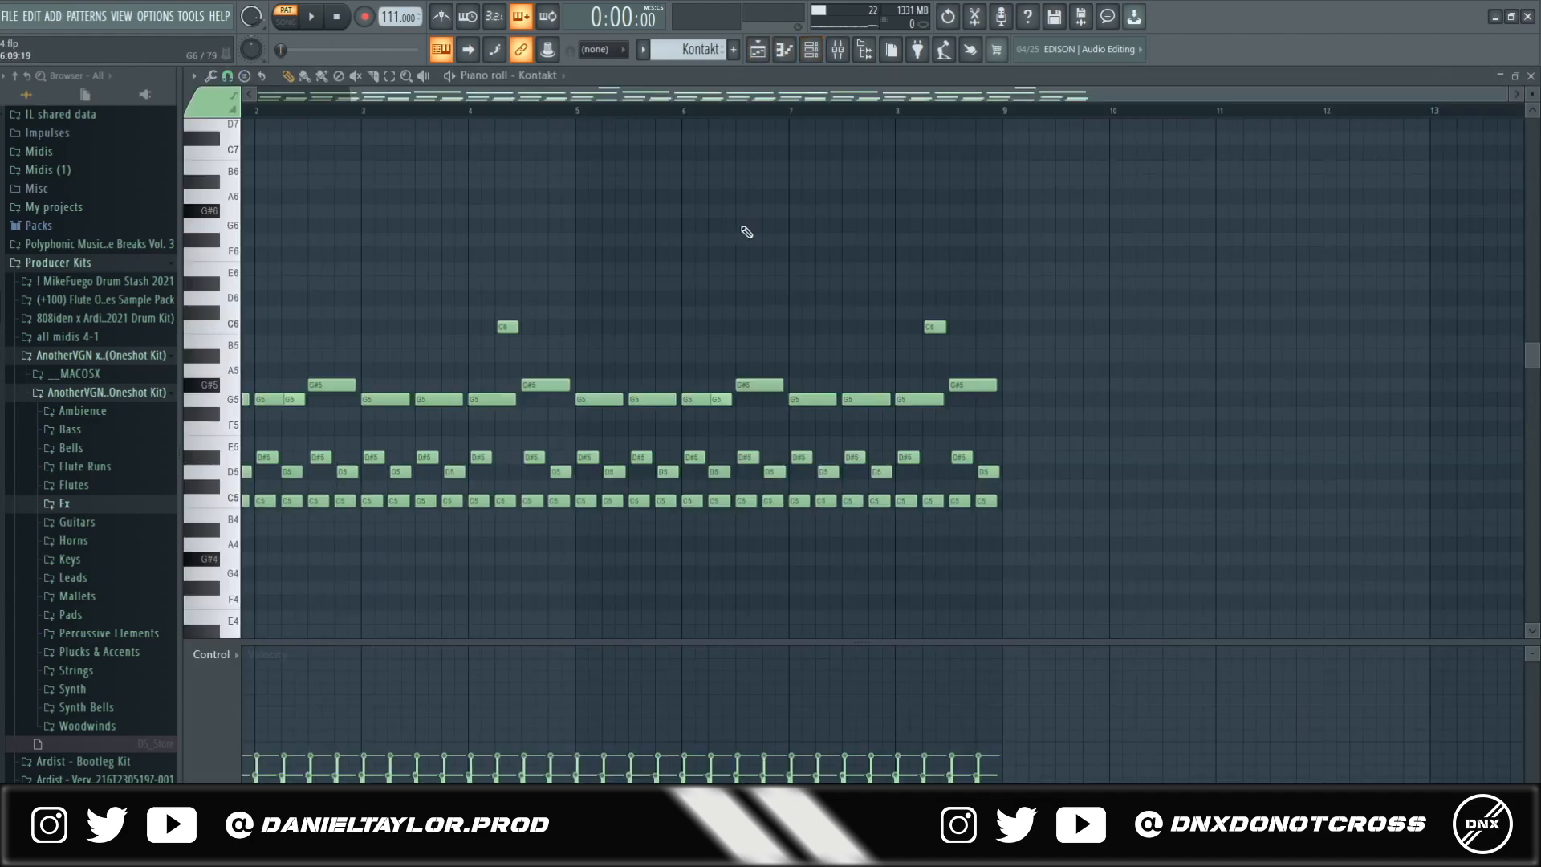
key(space)
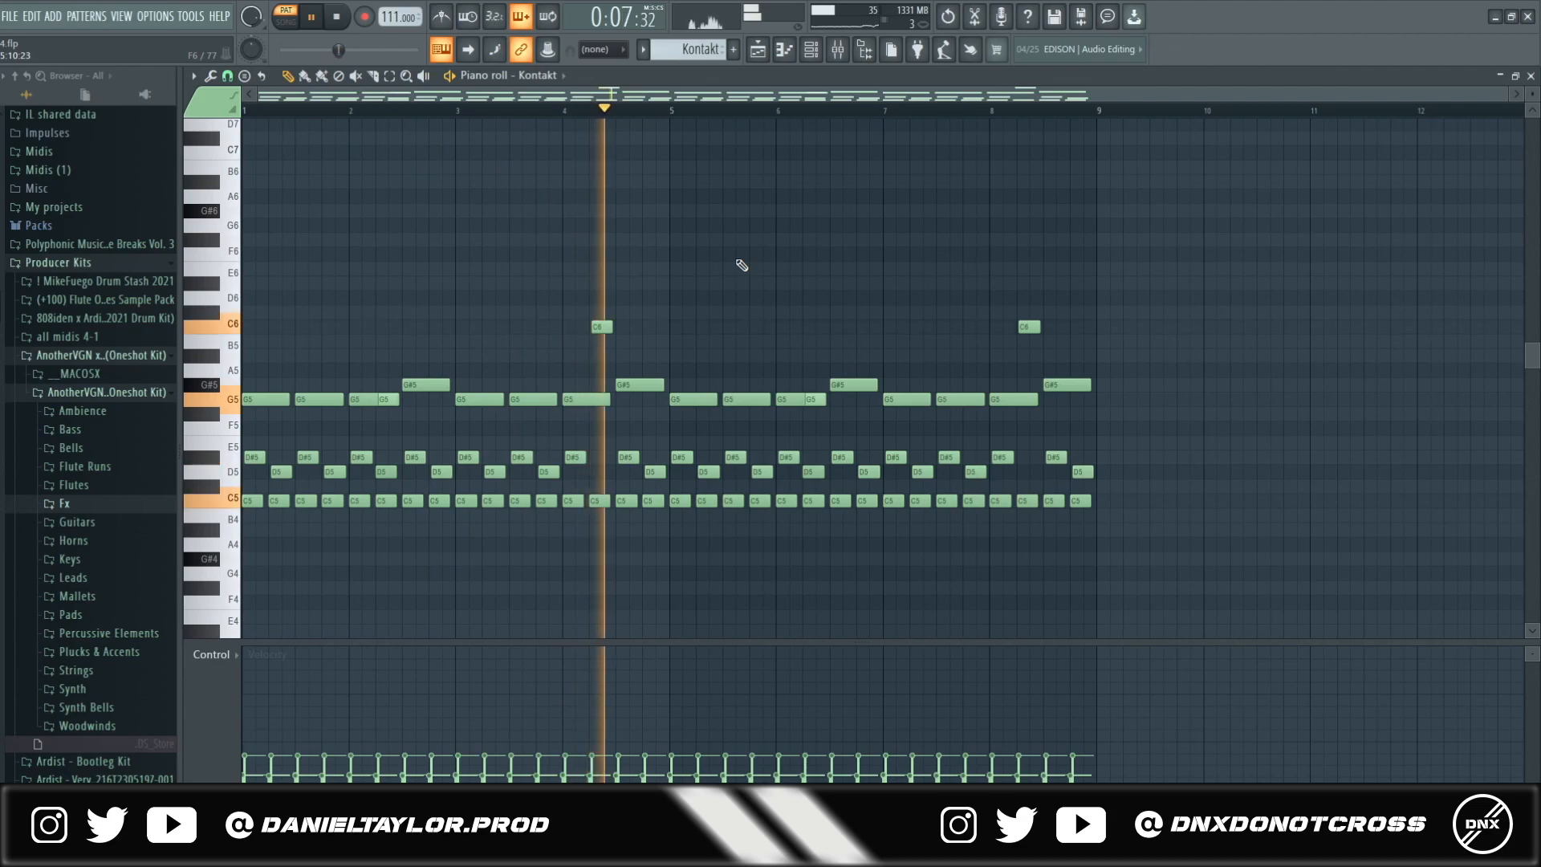
key(space)
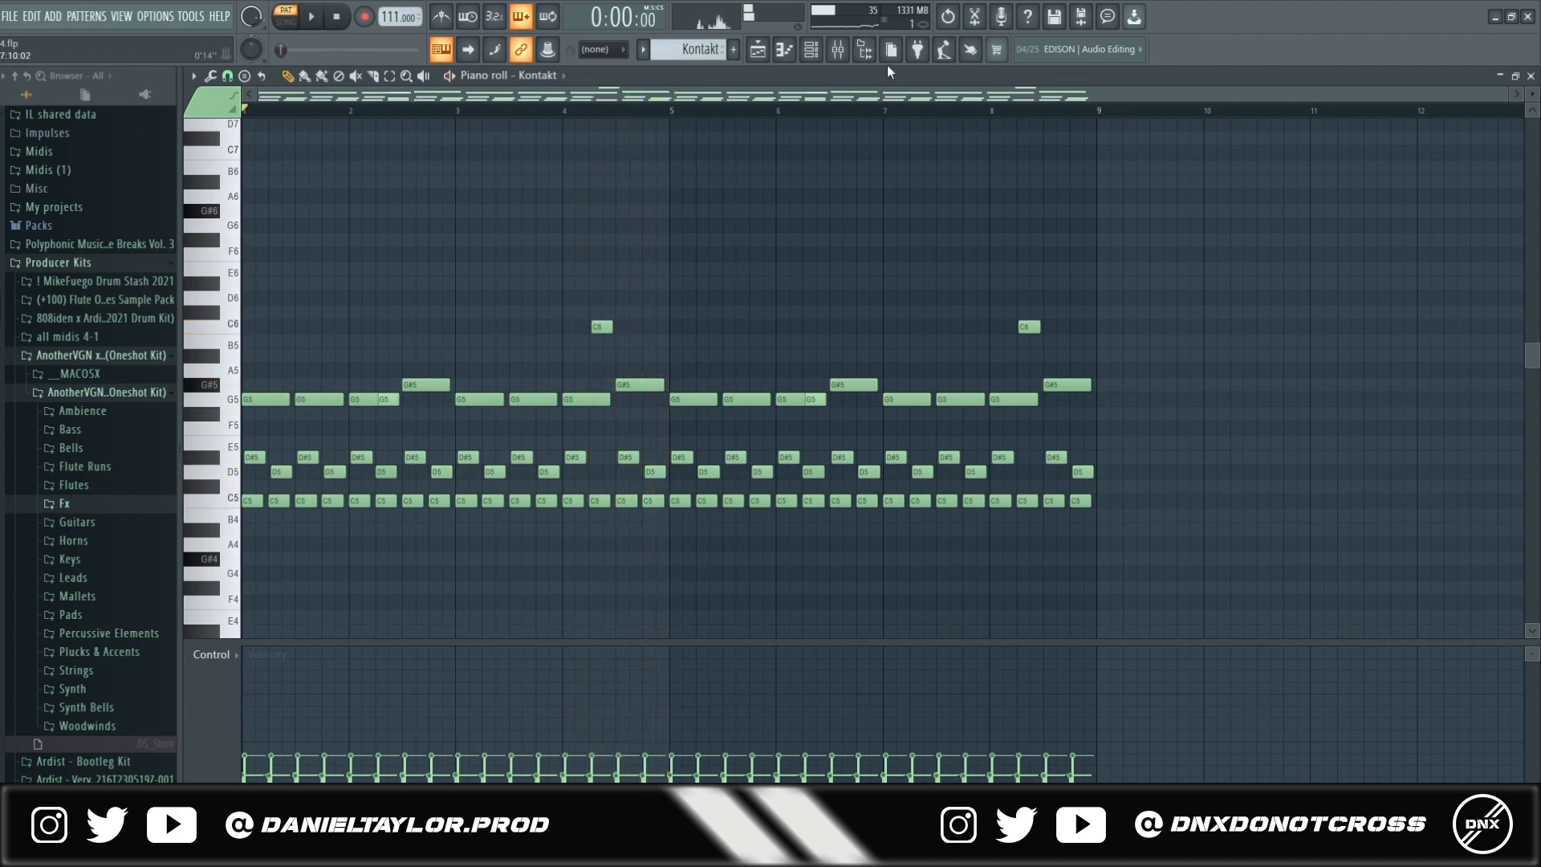
Inspect the Kontakt #3 clip's sampler settings and the Fruity parametric EQ 2 on Insert 3
key(F9)
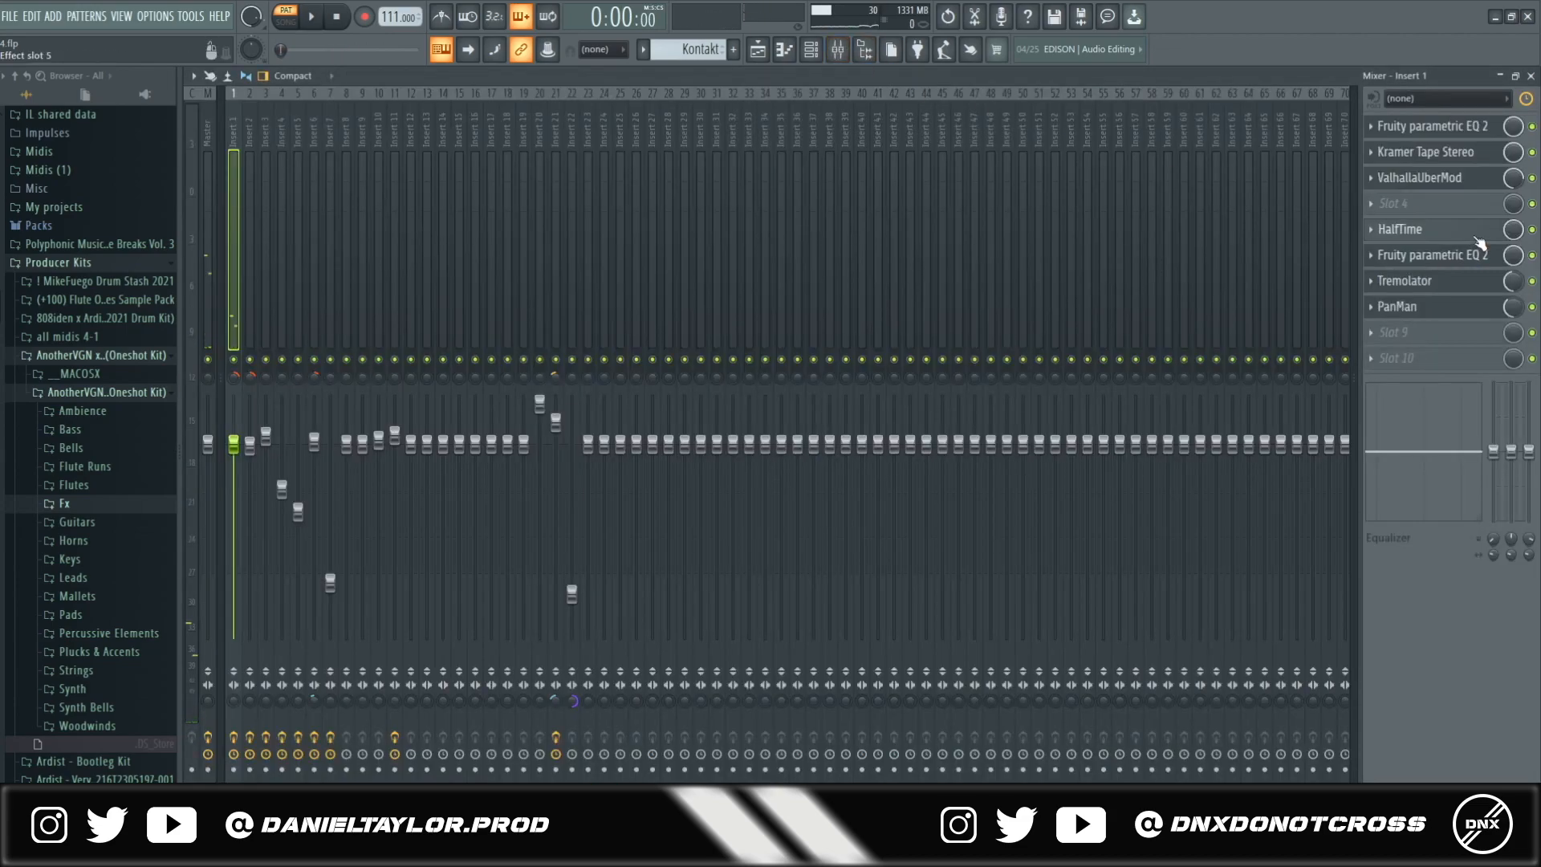
key(F5)
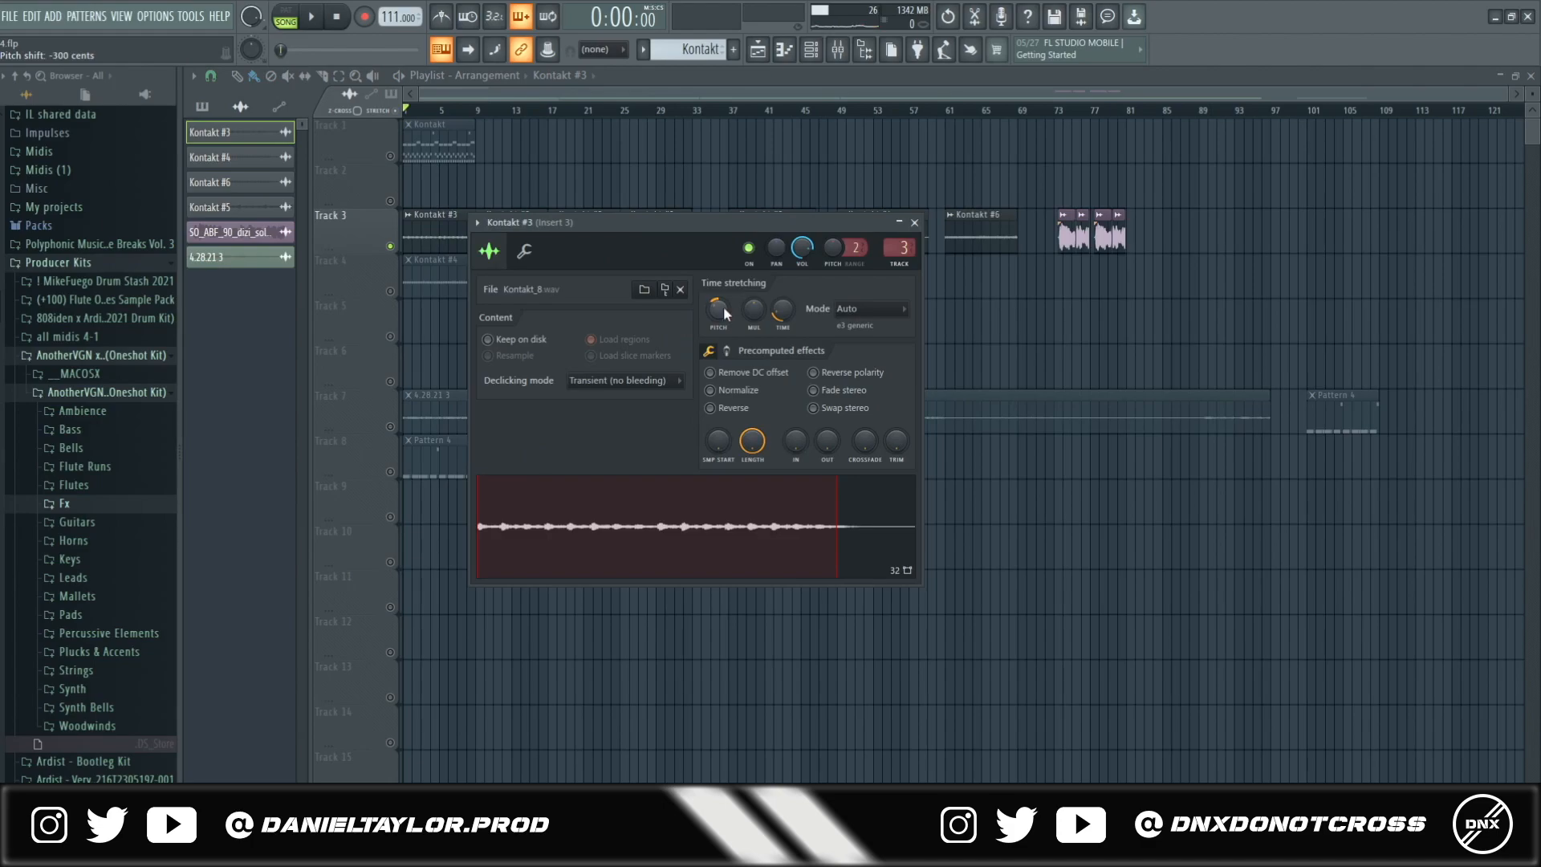
click(837, 49)
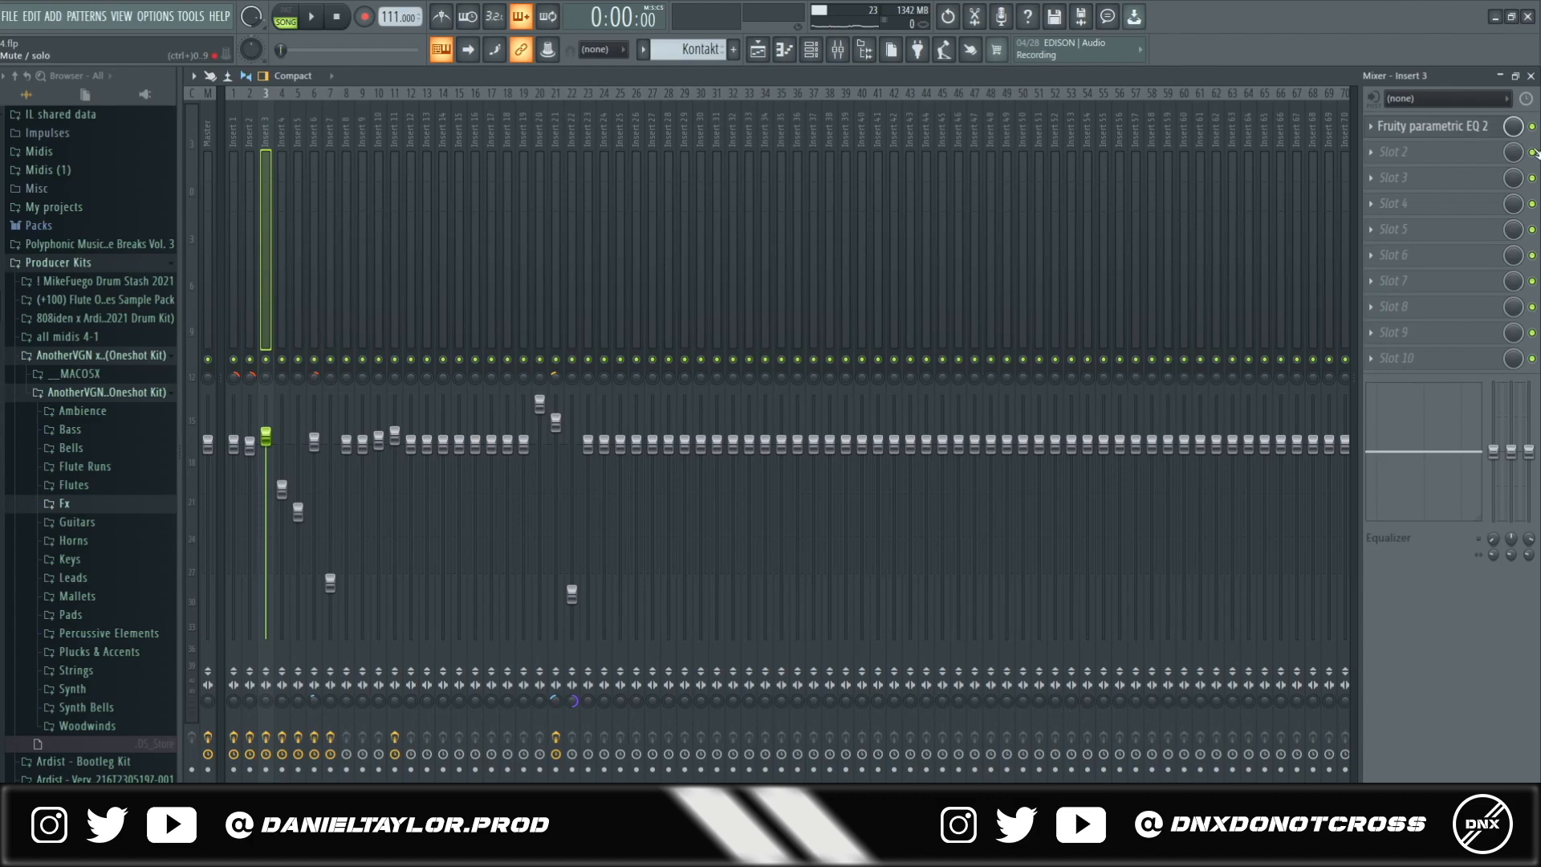
click(1447, 126)
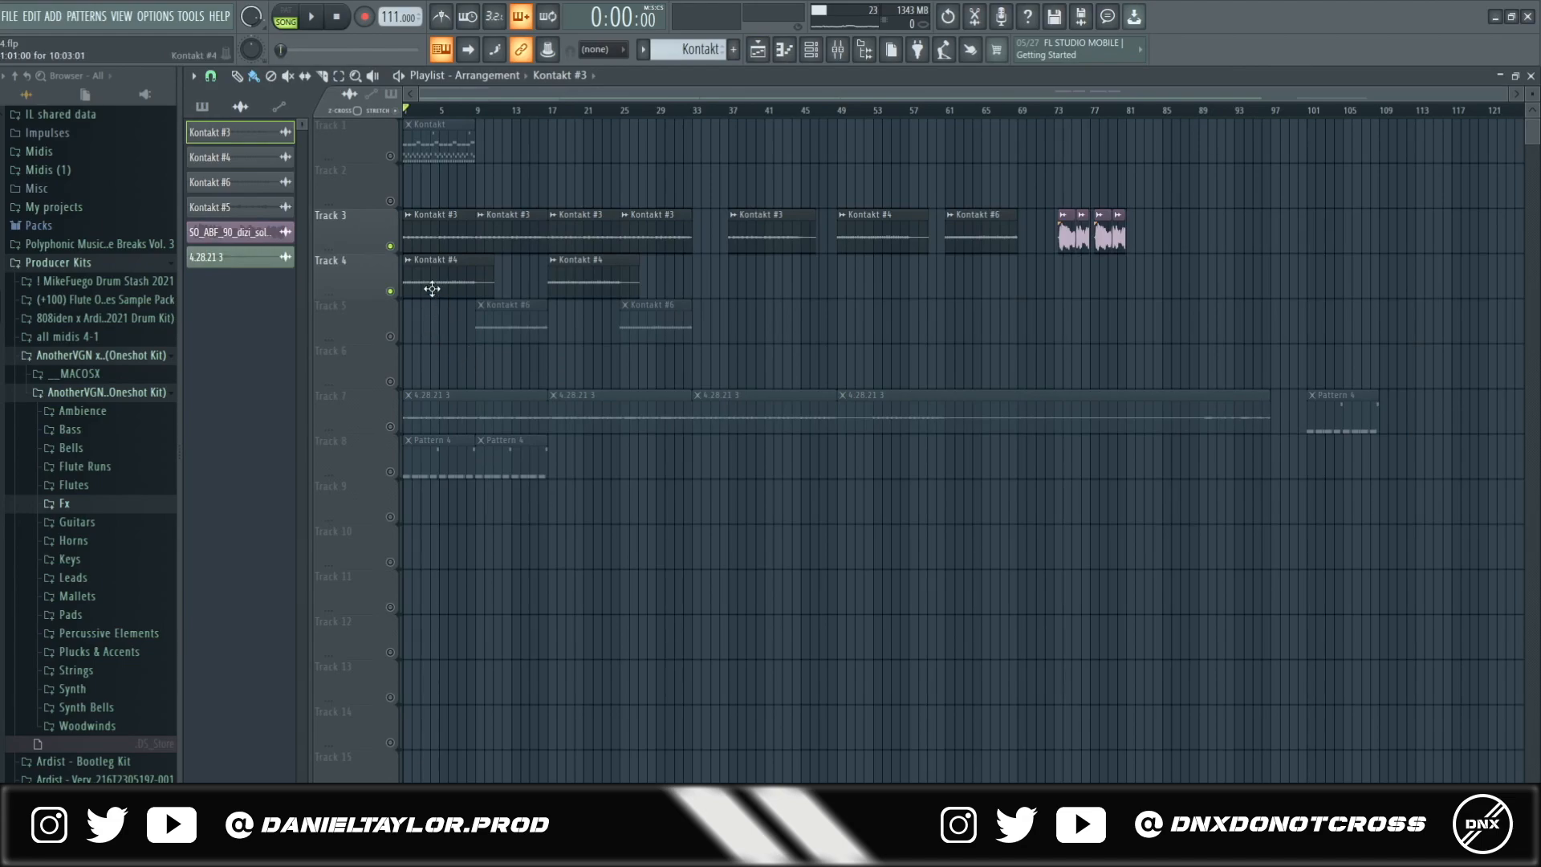
Review the Kontakt #4 clip's sampler settings and the parametric EQ, Fruity delay 2 and ValhallaVintageVerb on Insert 4
double_click(432, 289)
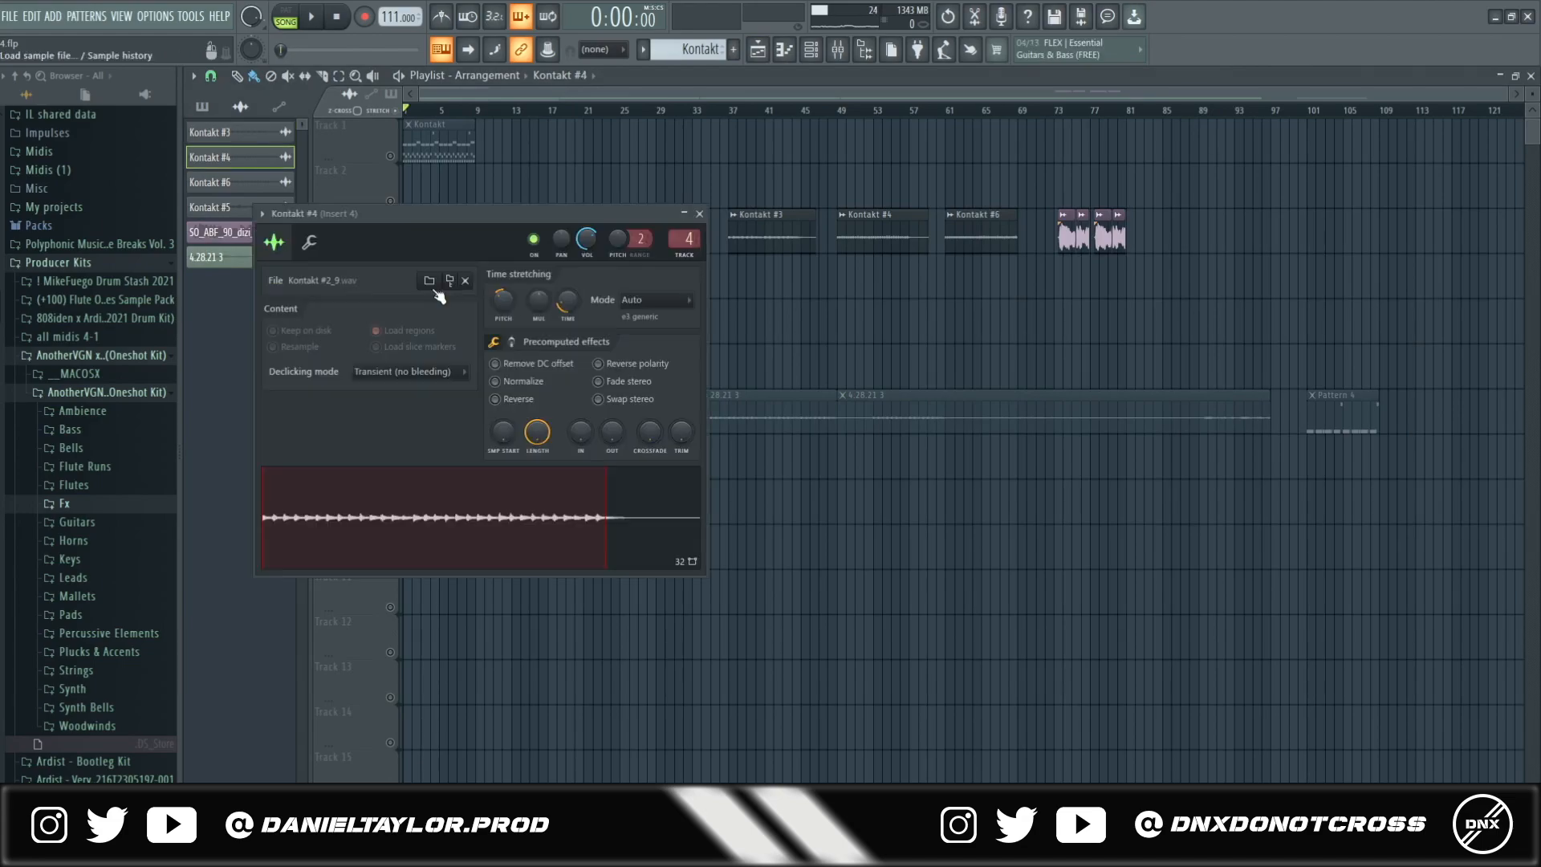
drag(548, 237, 632, 191)
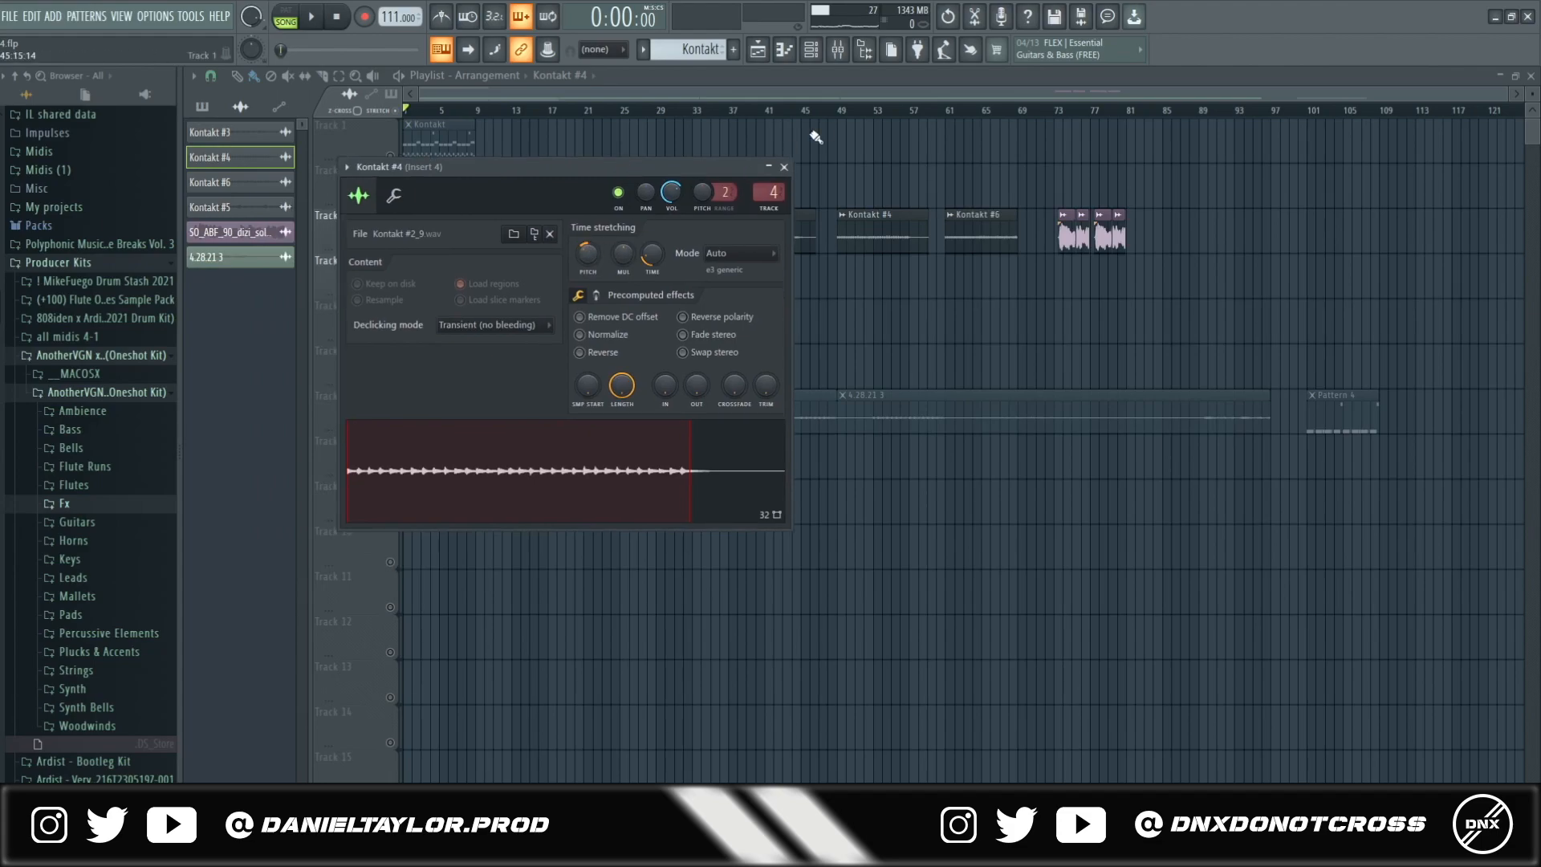
click(837, 49)
click(1465, 134)
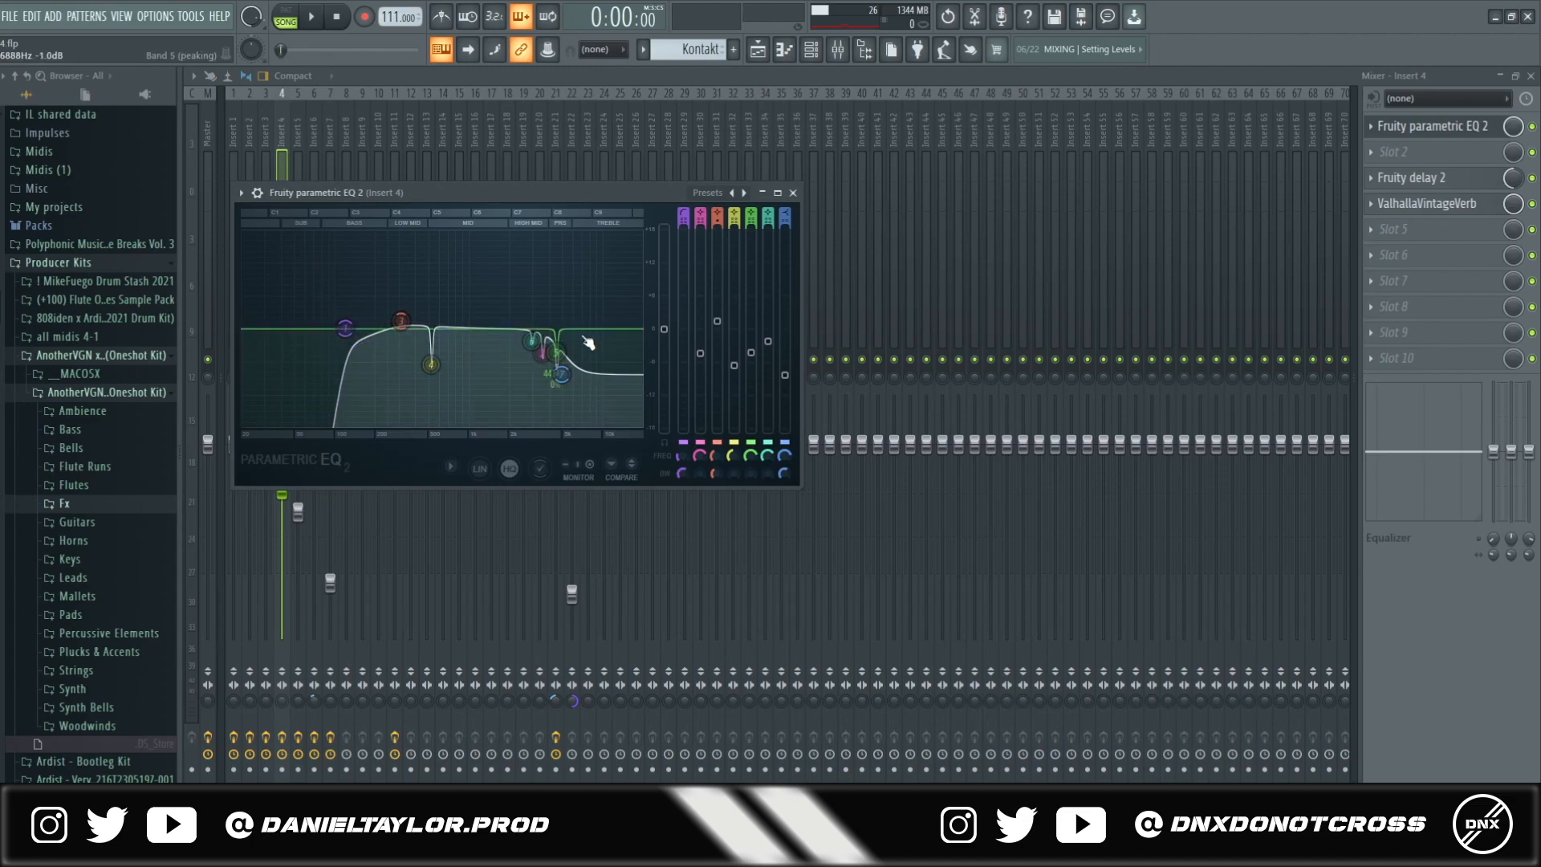
click(1444, 180)
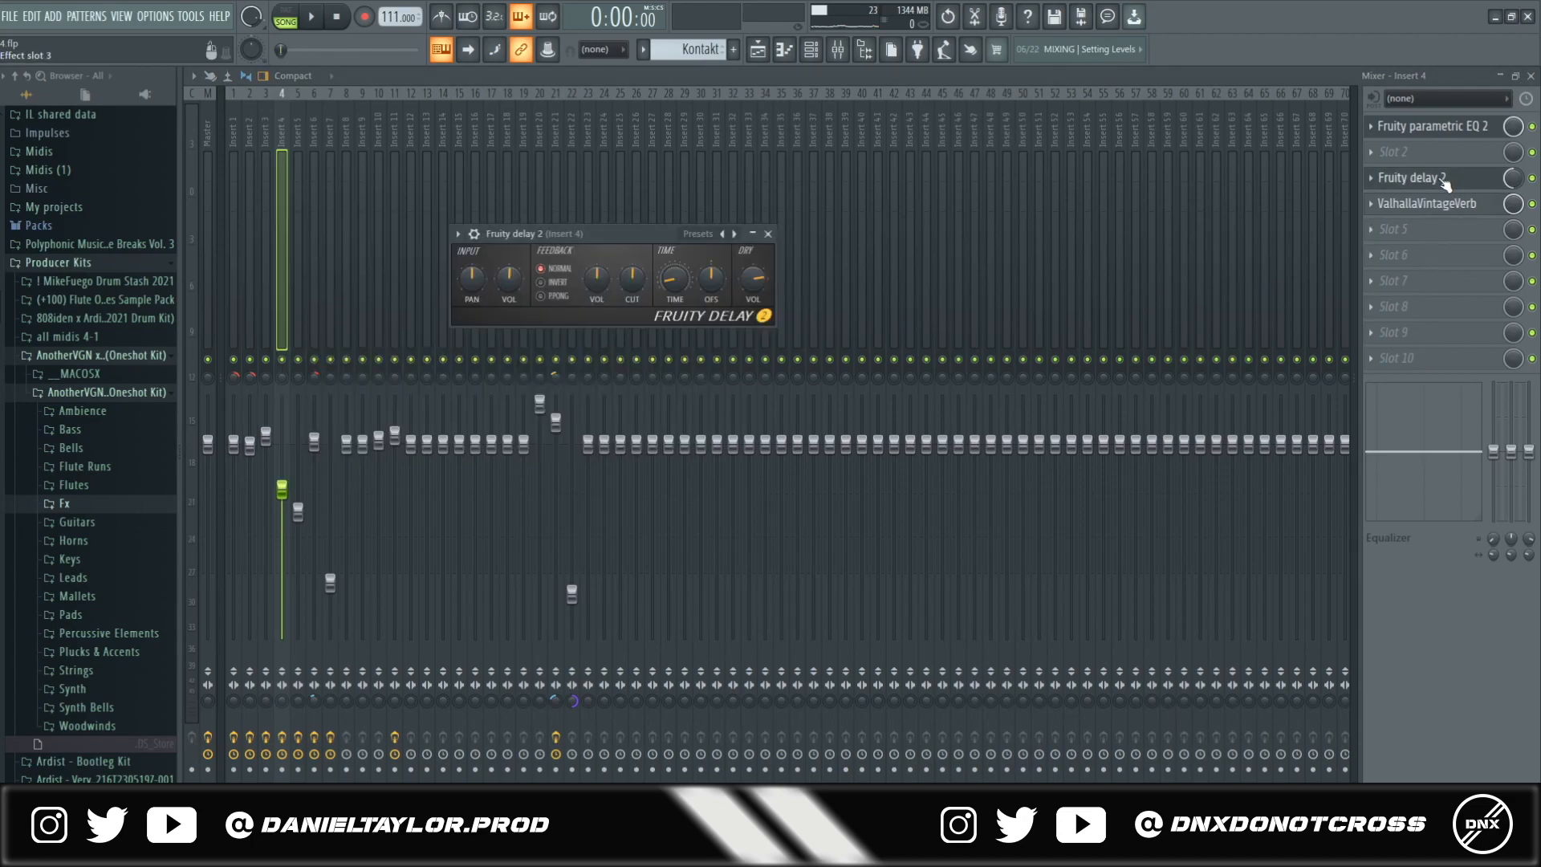
click(1457, 205)
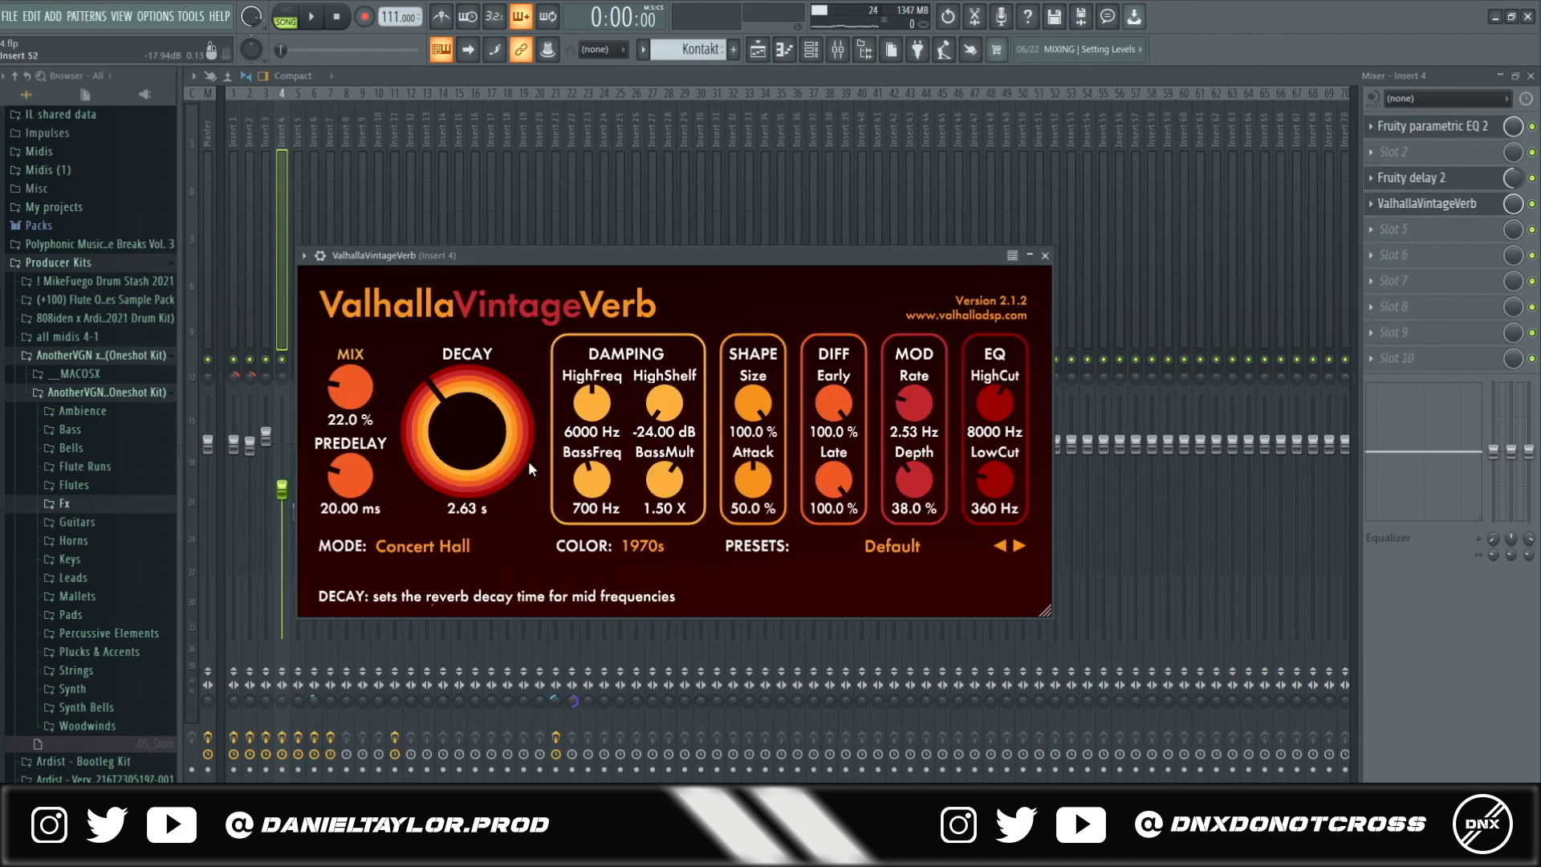
Compare the sampler settings of the Kontakt #3 and Kontakt #4 clips and recheck the Insert 4 effects chain
click(759, 49)
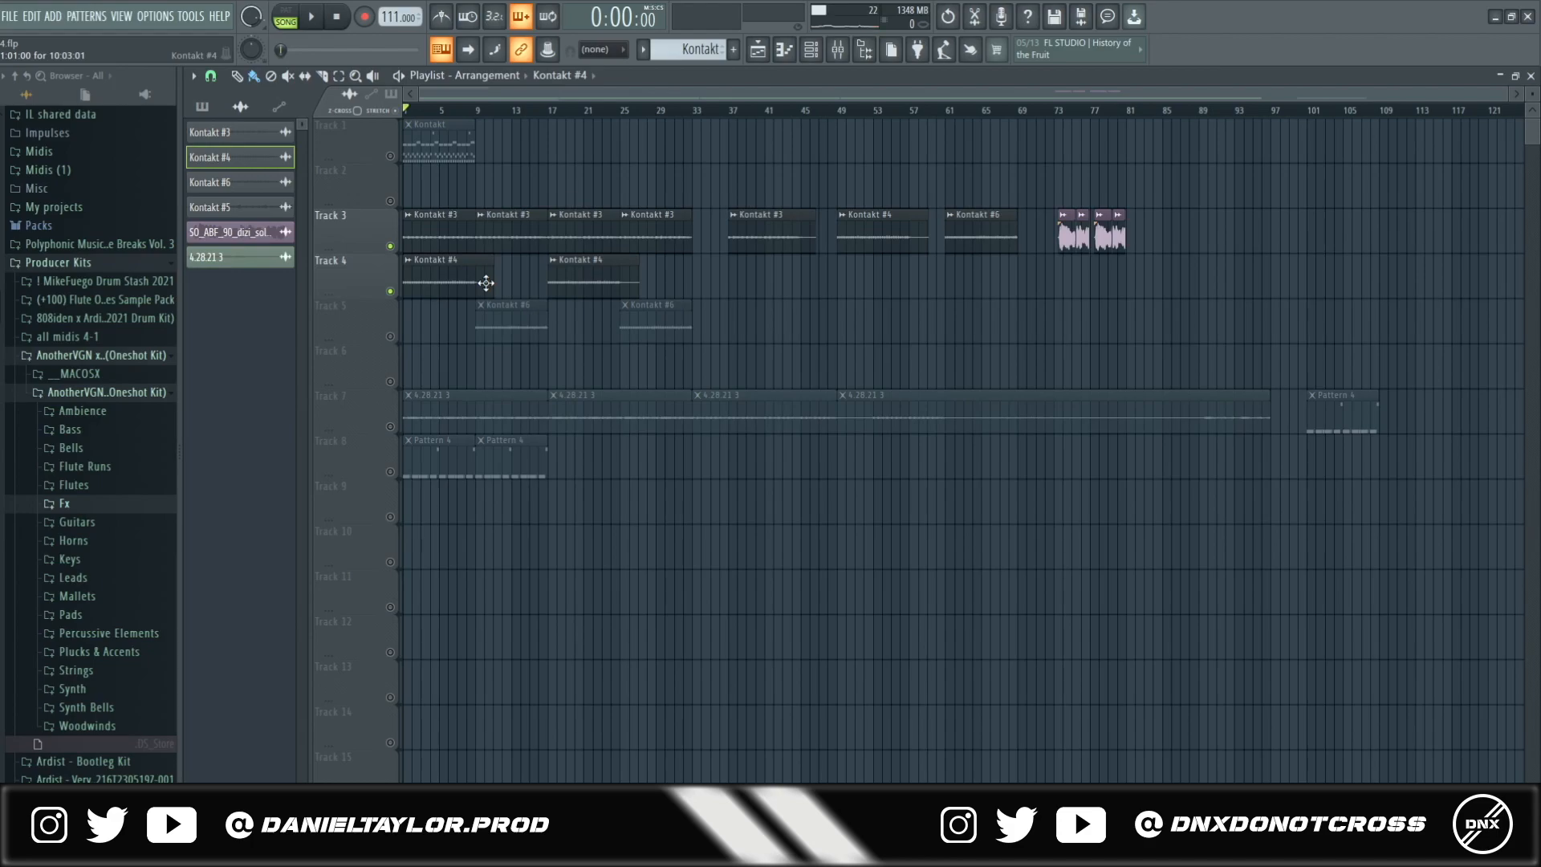
double_click(452, 245)
drag(634, 228, 633, 203)
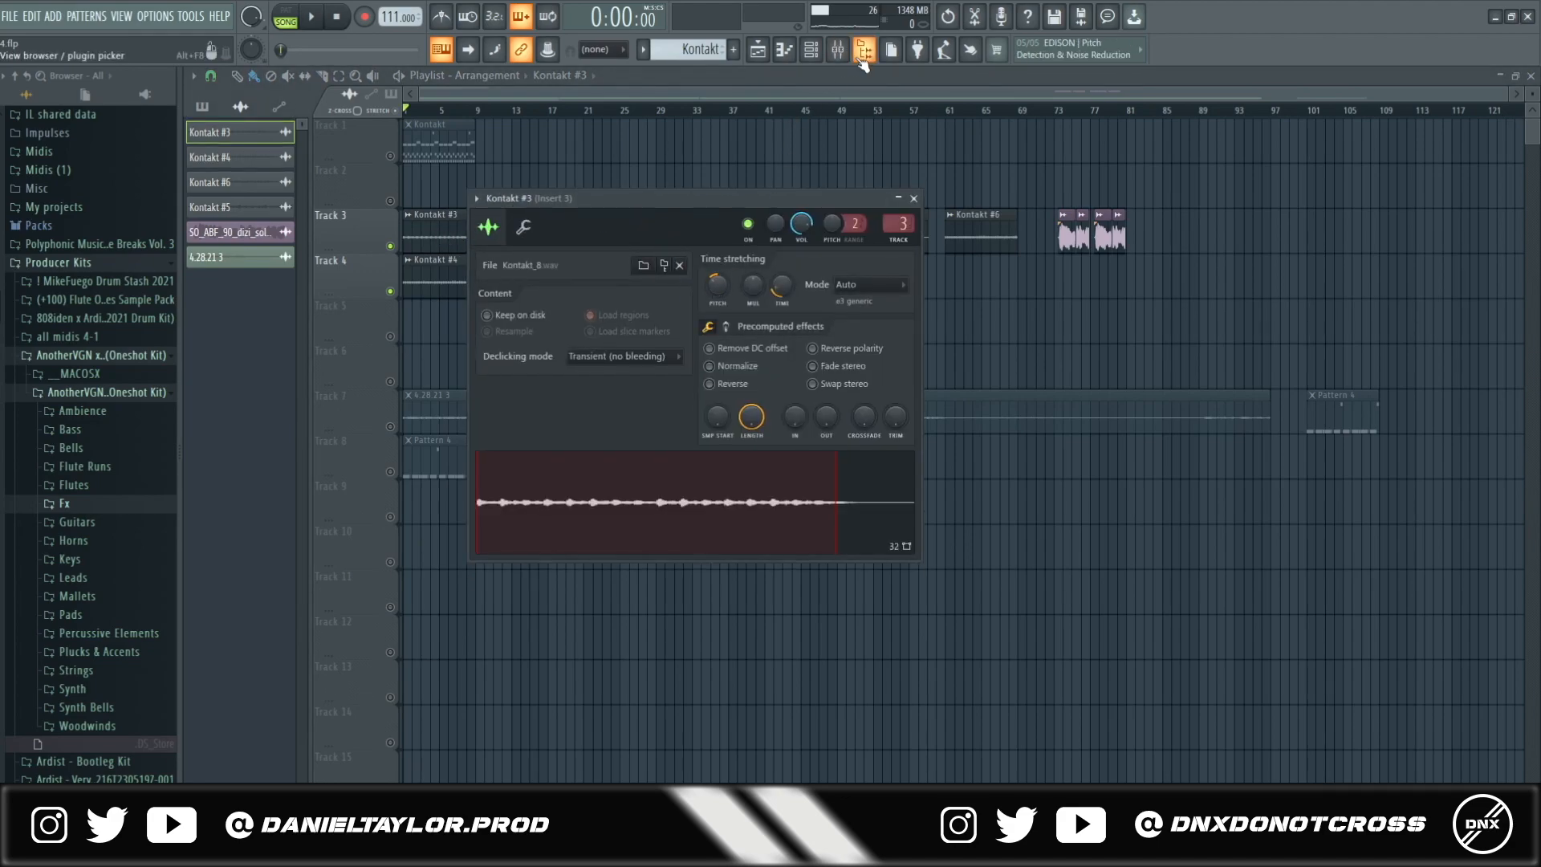
double_click(427, 276)
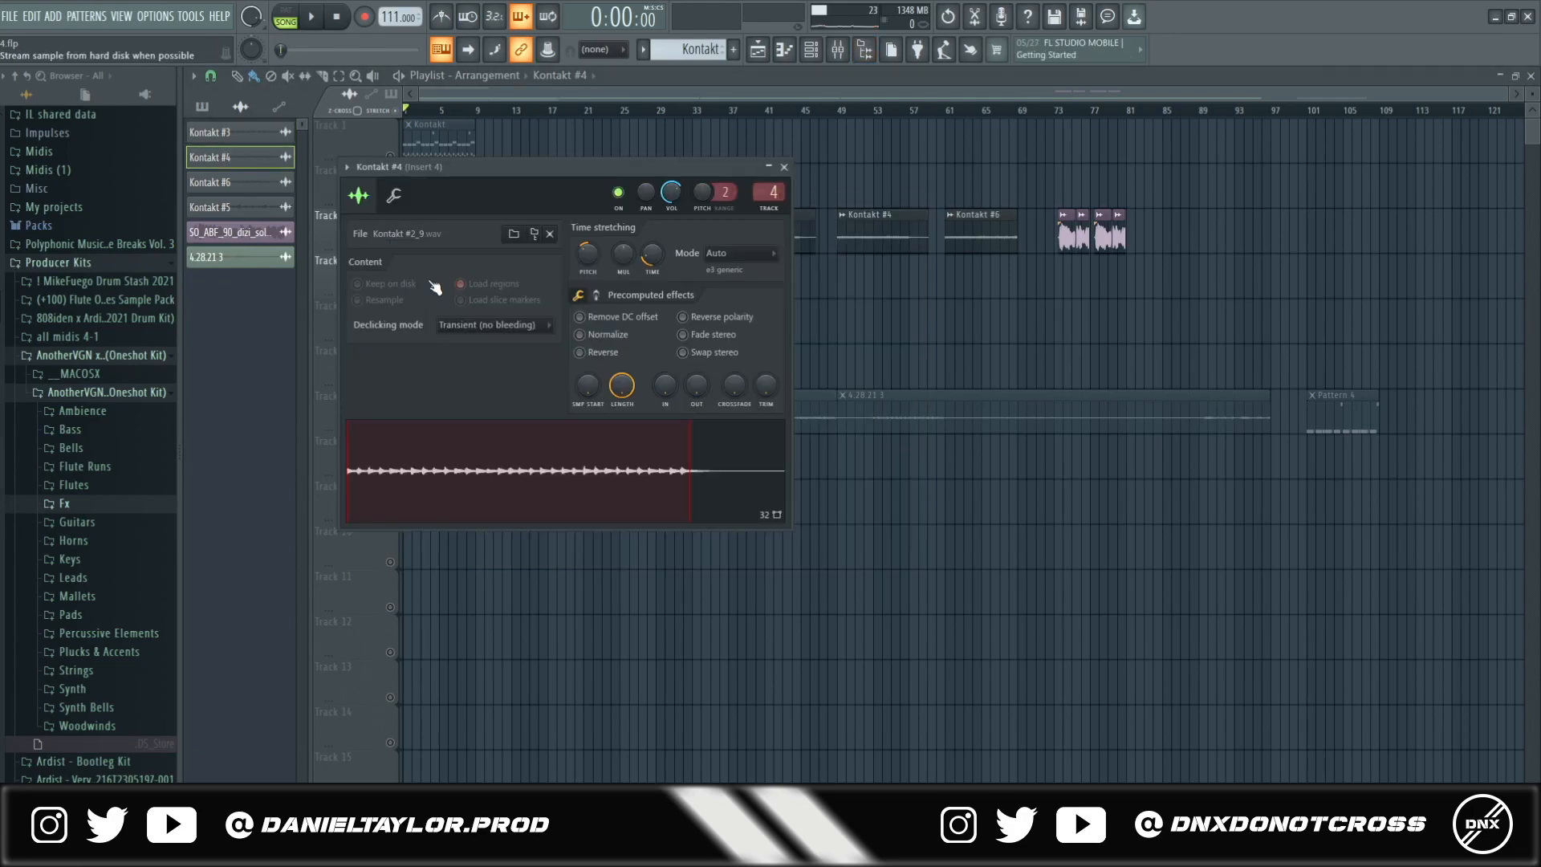
click(837, 50)
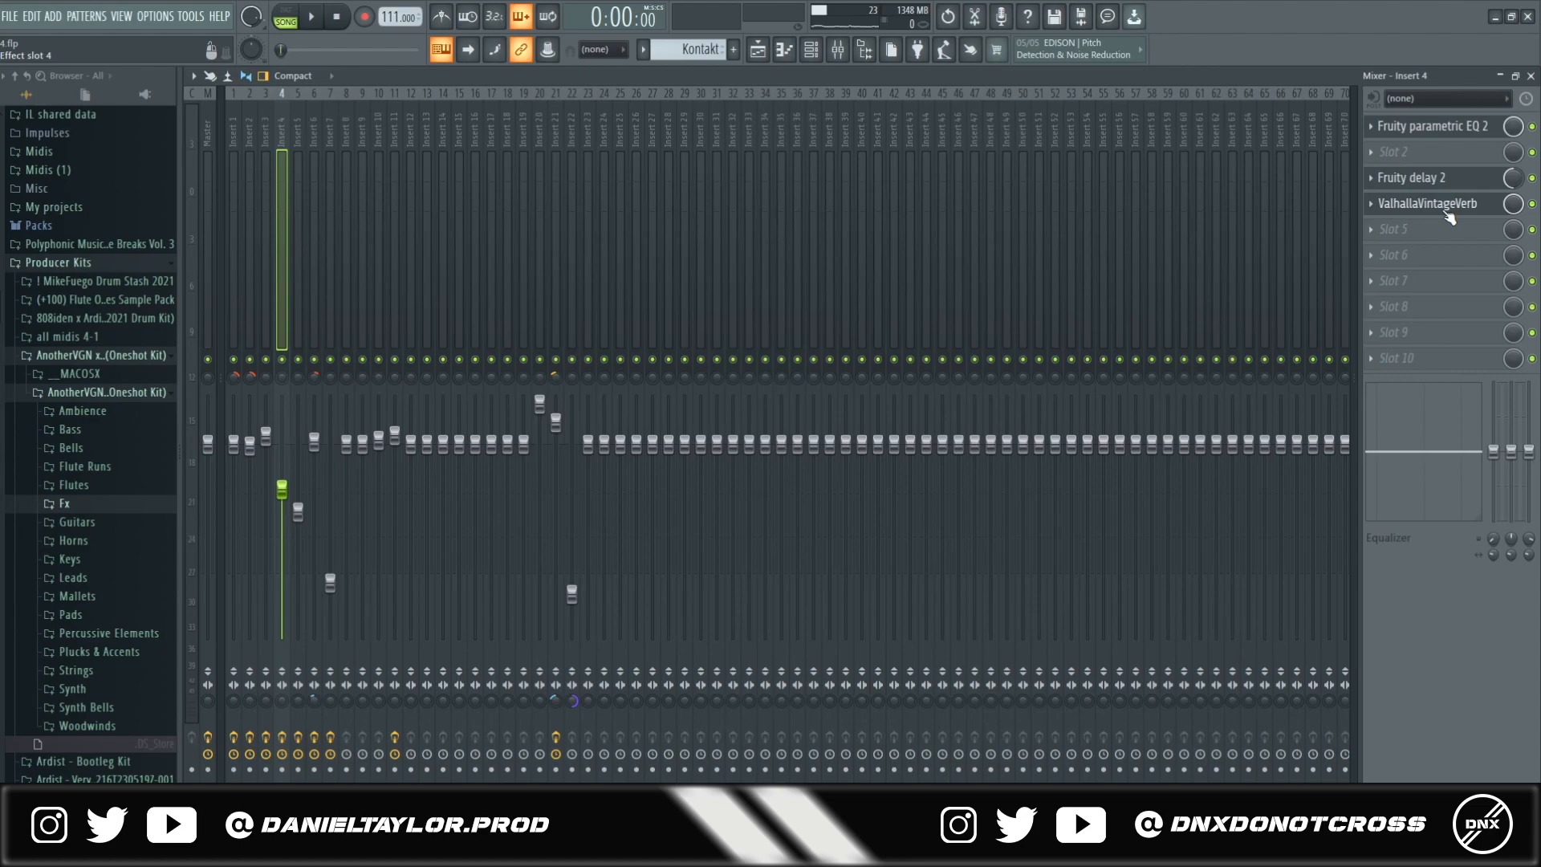
click(757, 50)
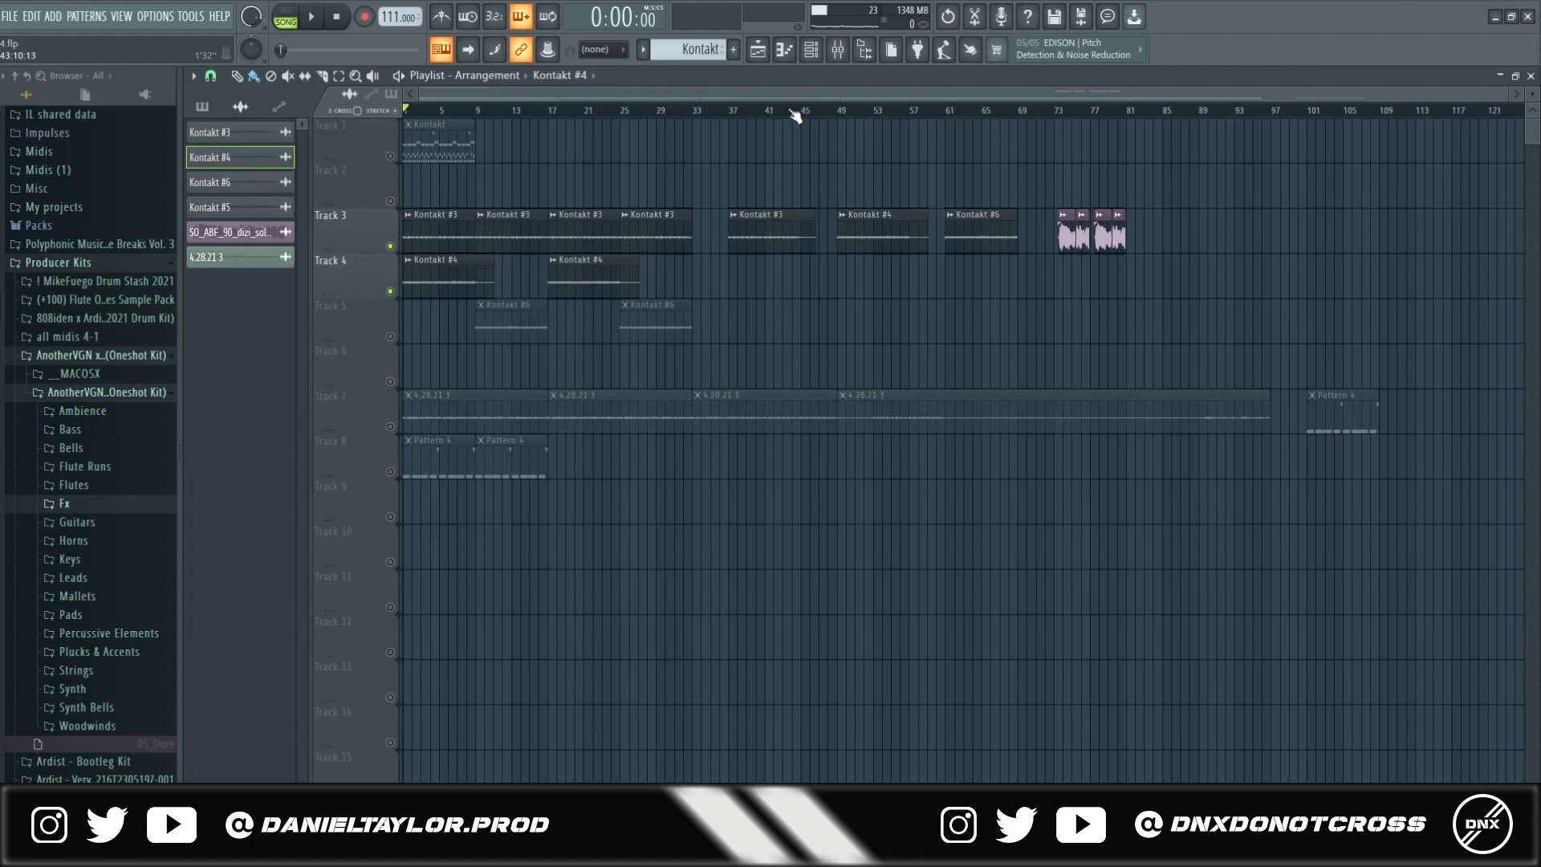
Unmute track 5 in the playlist and open the sampler settings of its first Kontakt #6 clip
click(394, 336)
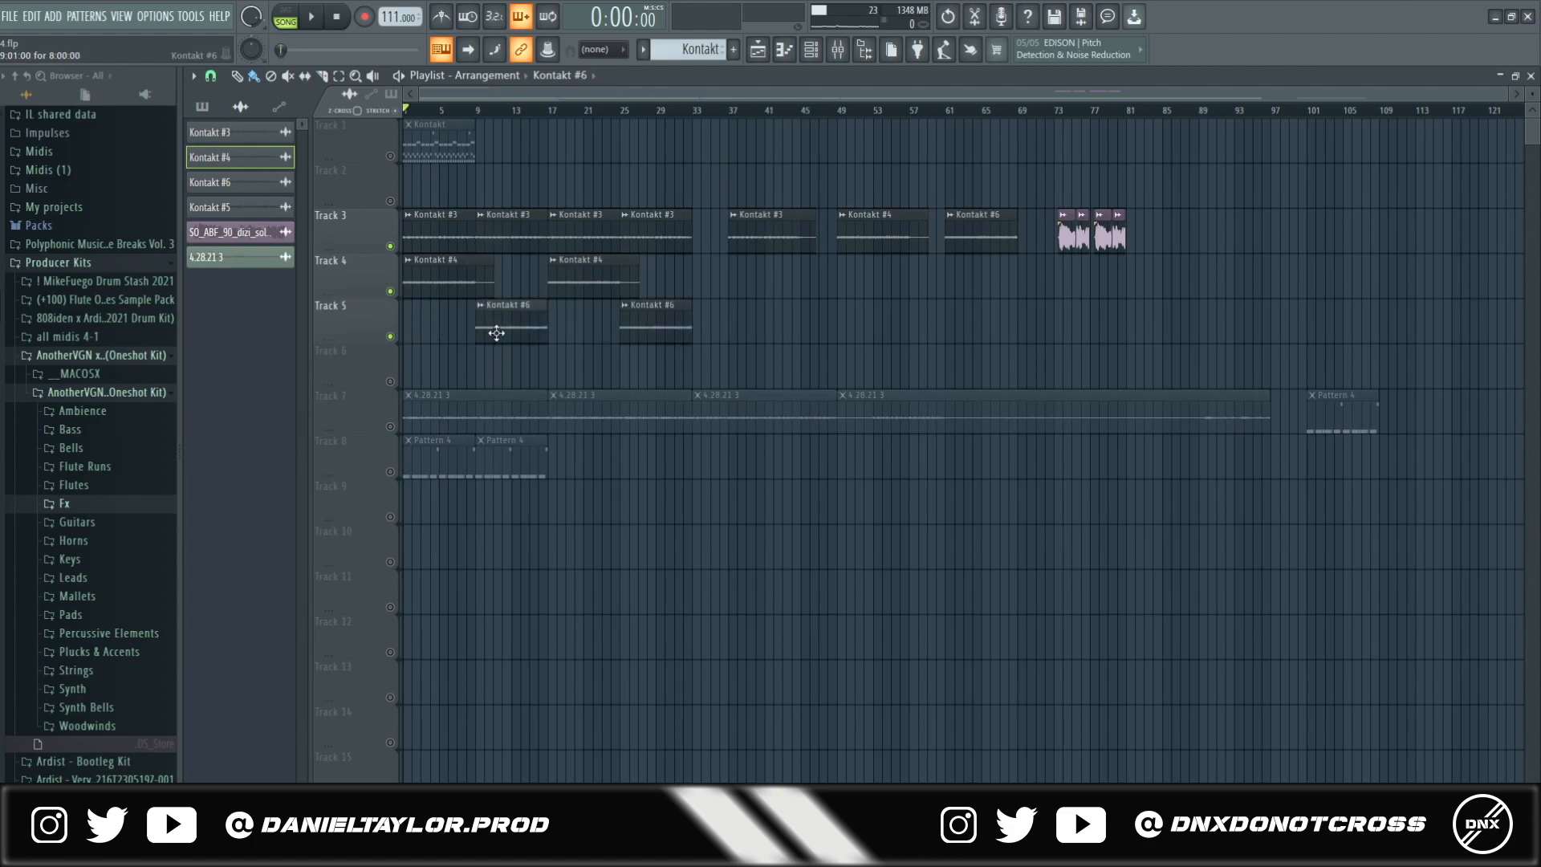
double_click(495, 334)
click(607, 85)
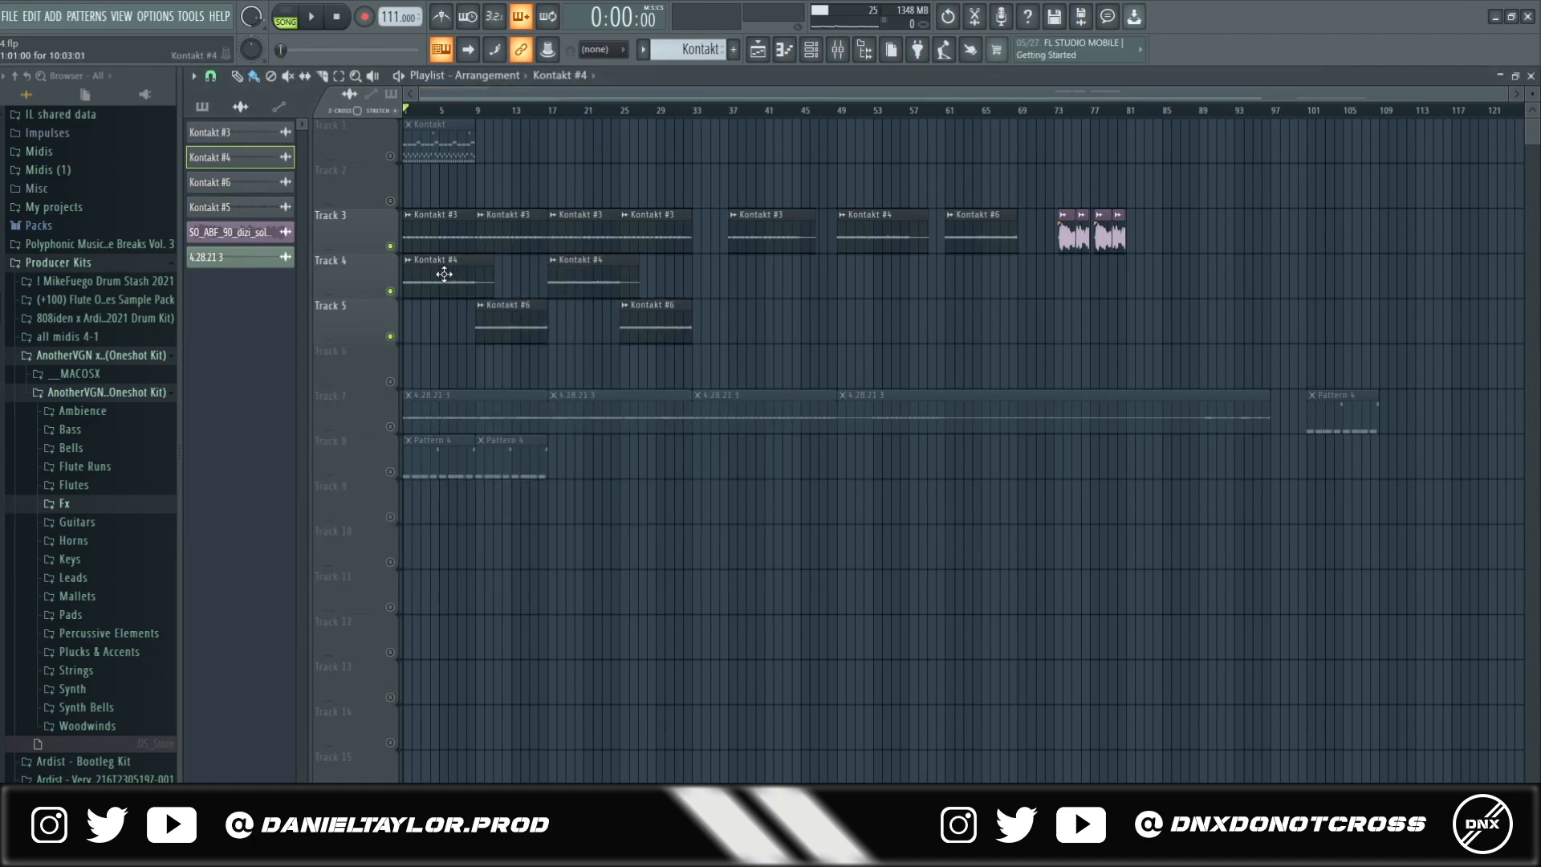
Compare the sampler pitch settings of the Kontakt #4 and Kontakt #6 clips, then check Insert 4 and play the clips in the playlist
double_click(445, 273)
drag(608, 179, 927, 193)
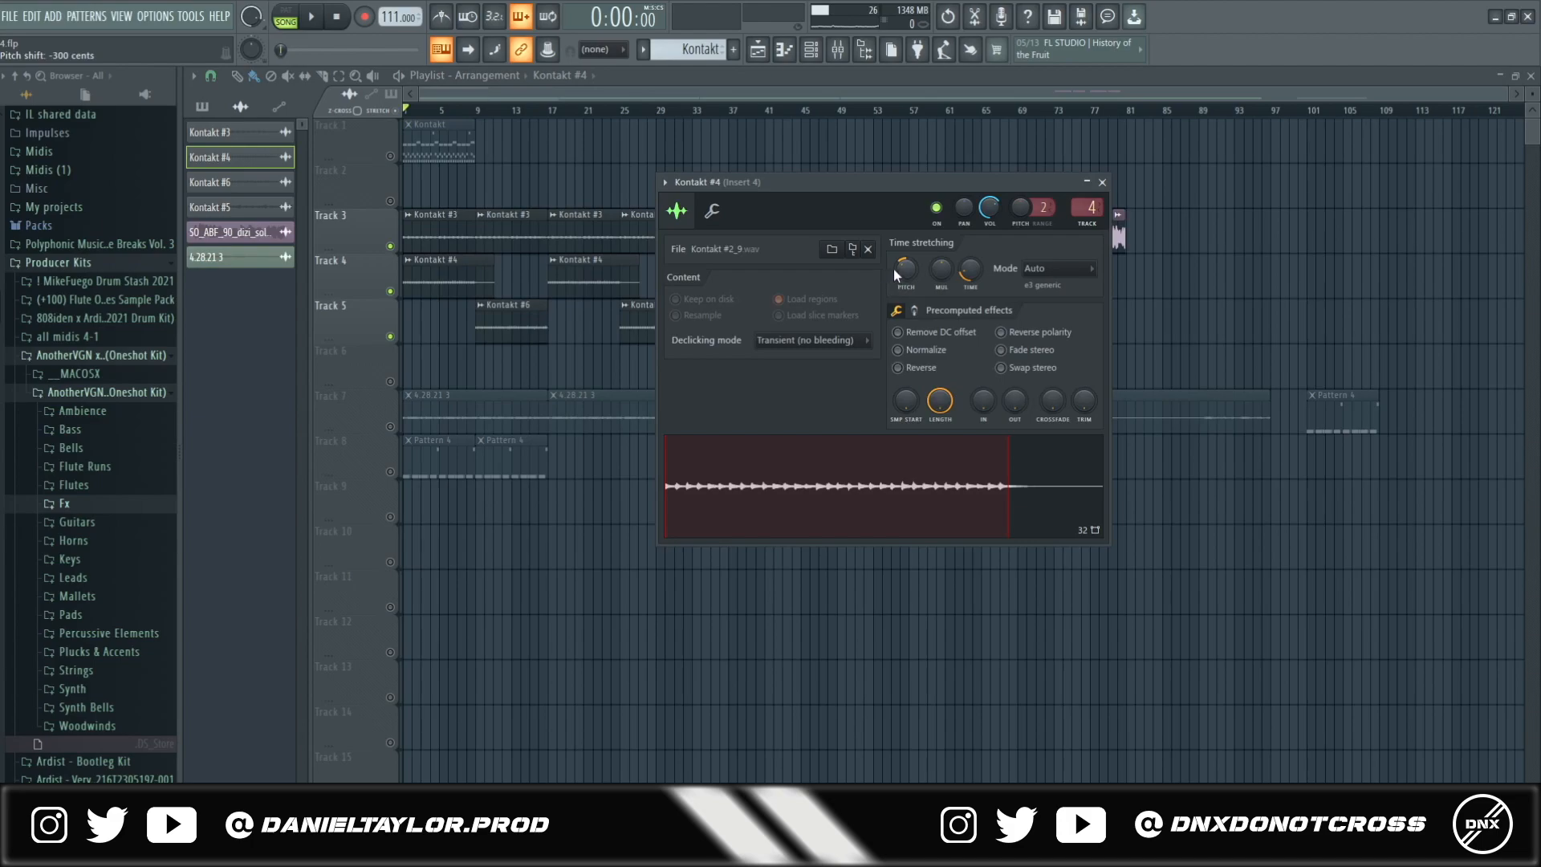
double_click(527, 330)
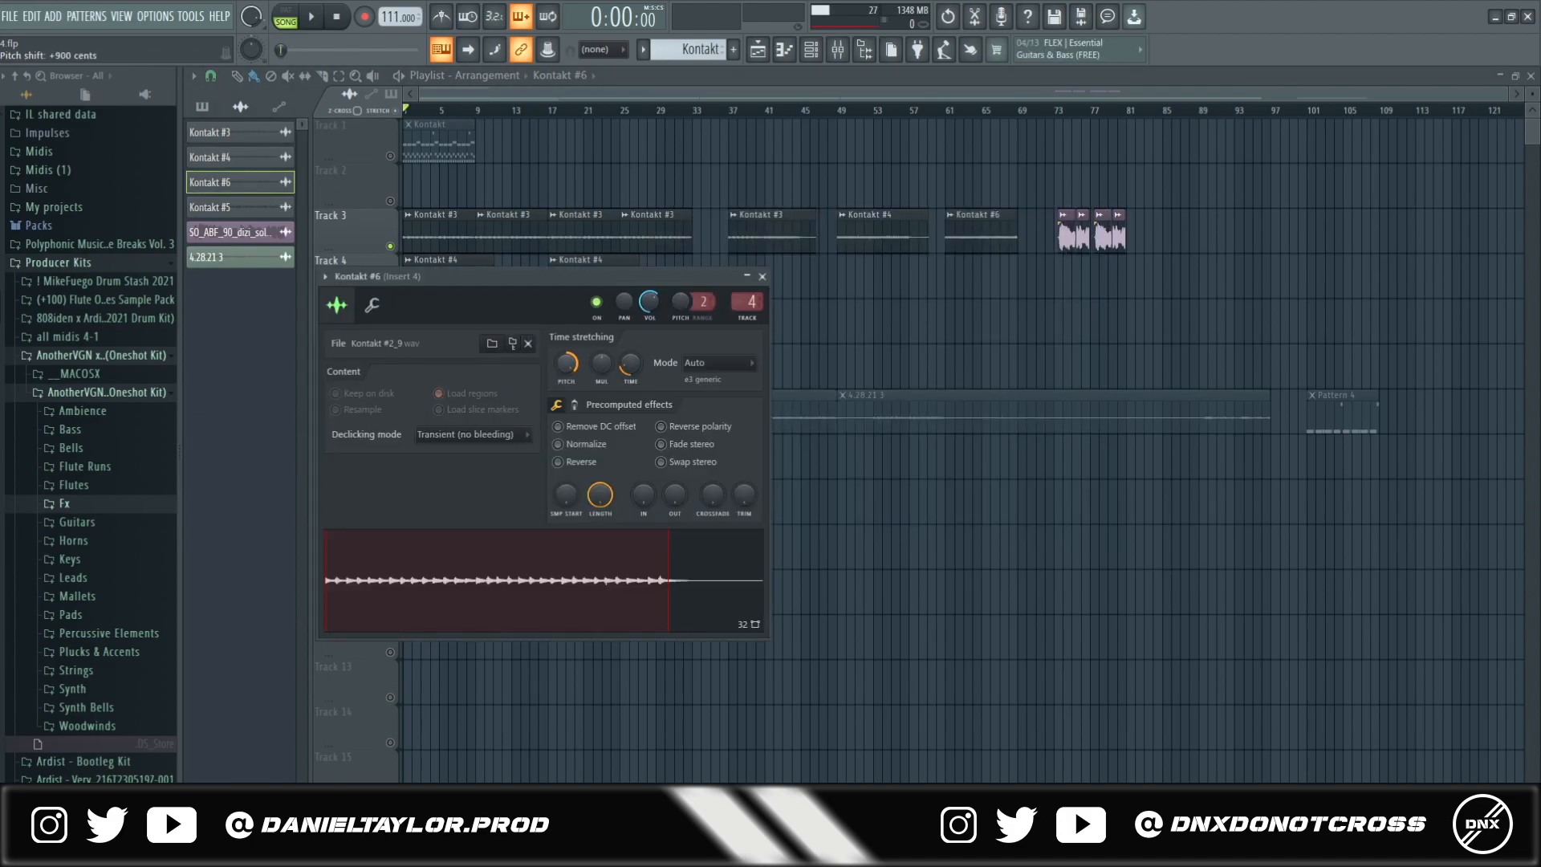
key(F9)
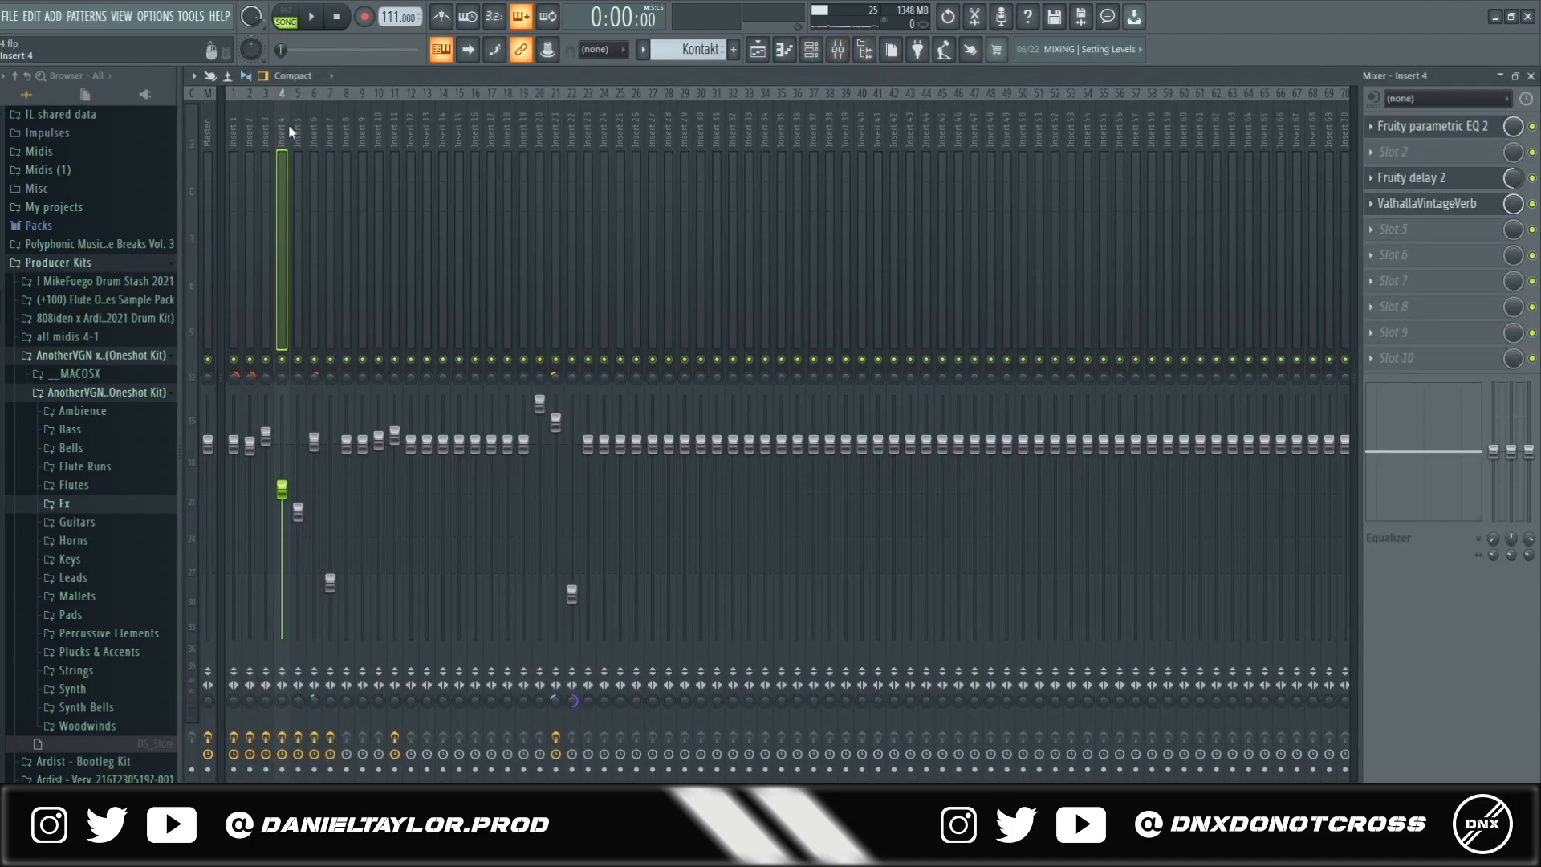
key(F5)
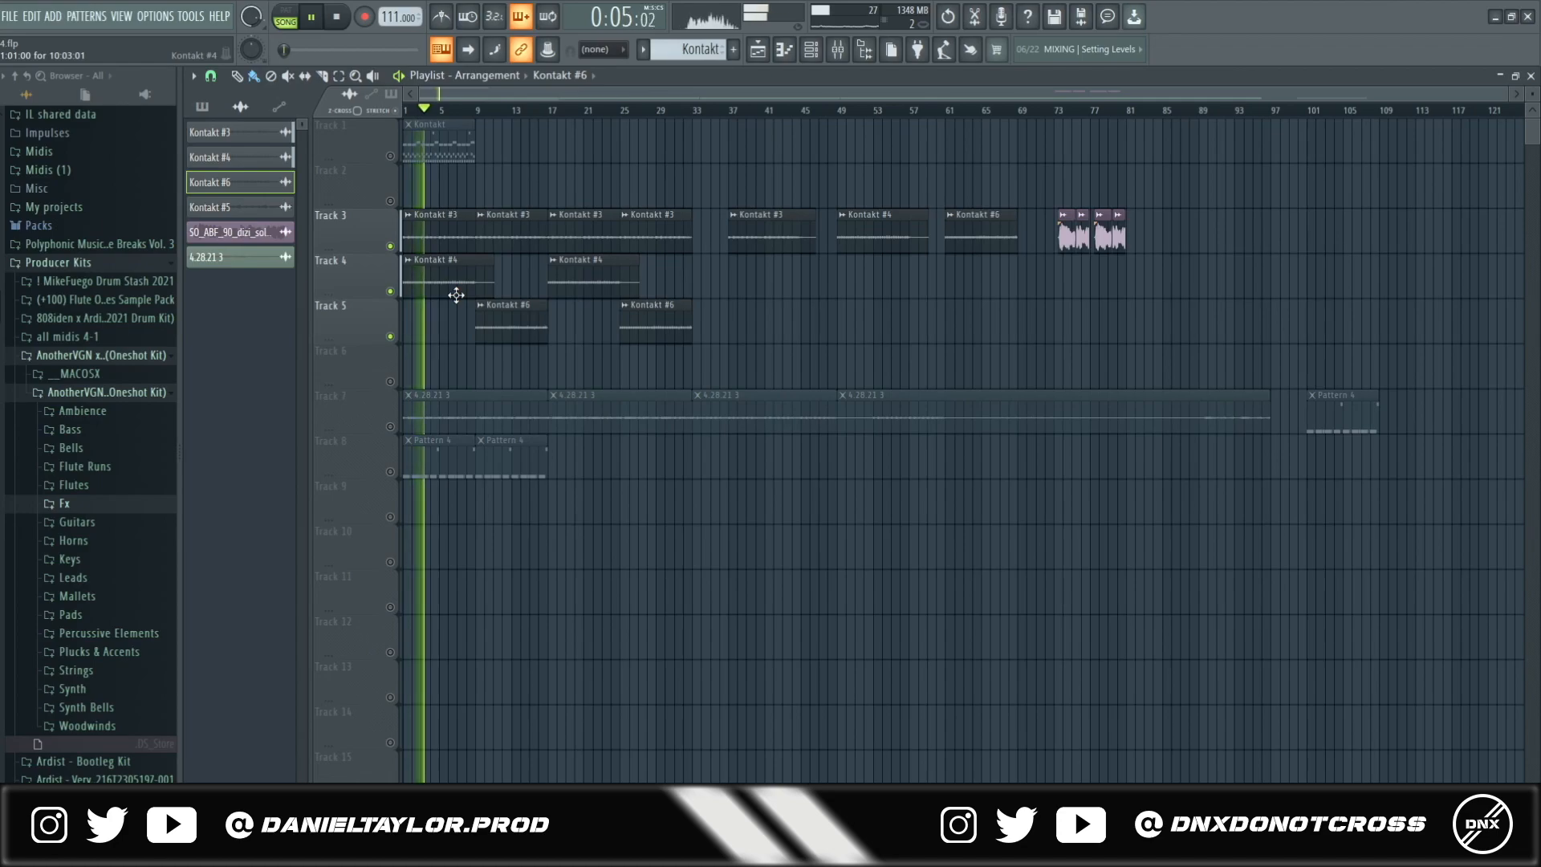
click(482, 117)
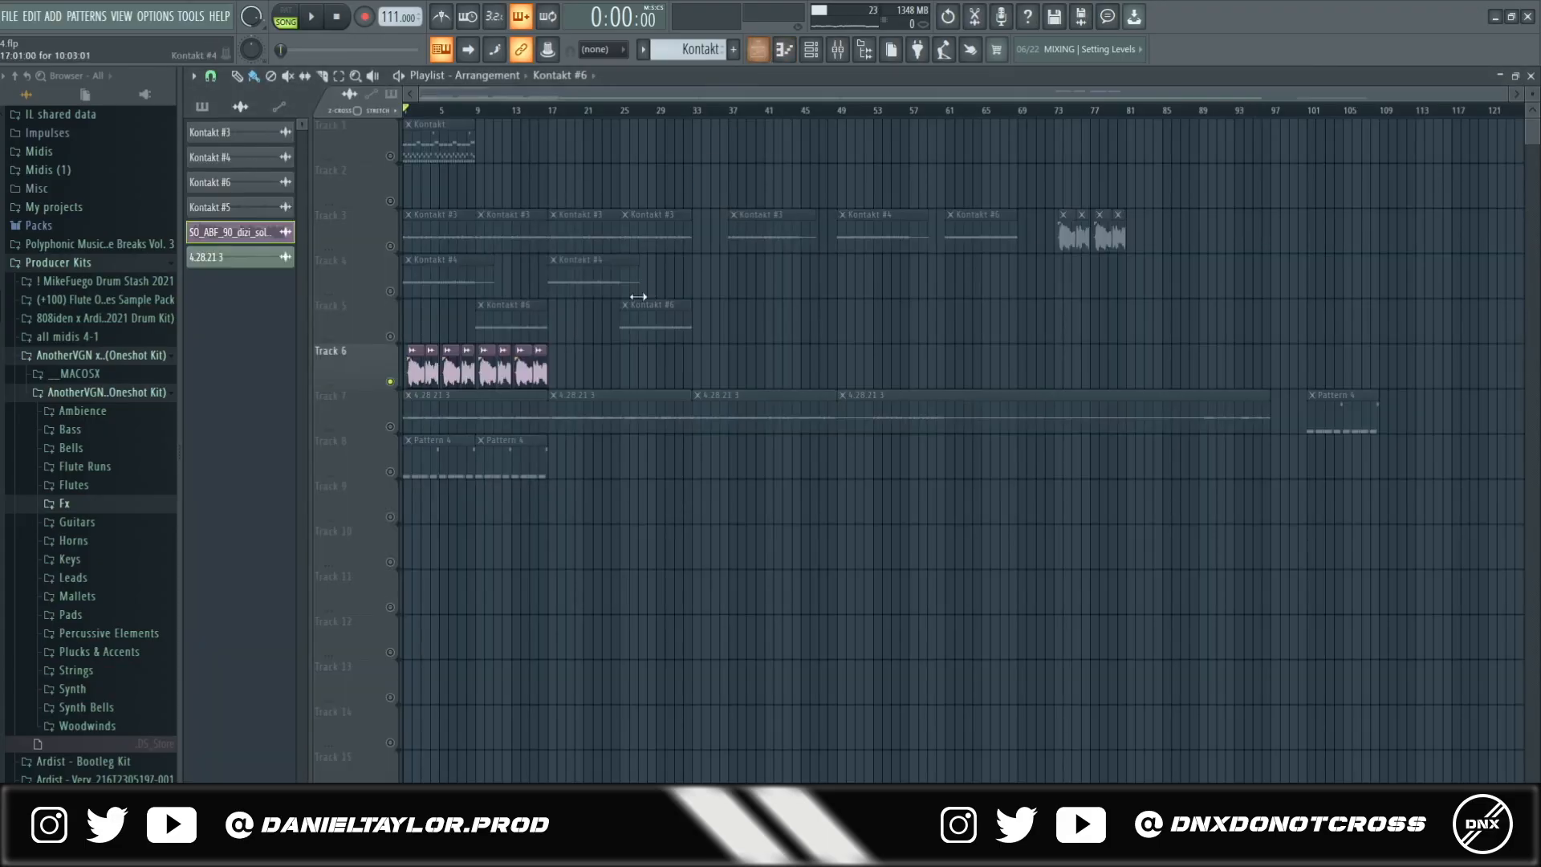
Inspect the sampler settings and arrangement of the dizi solo clips on track 6, and expand the (+100) Flute Sample Pack folder
double_click(433, 374)
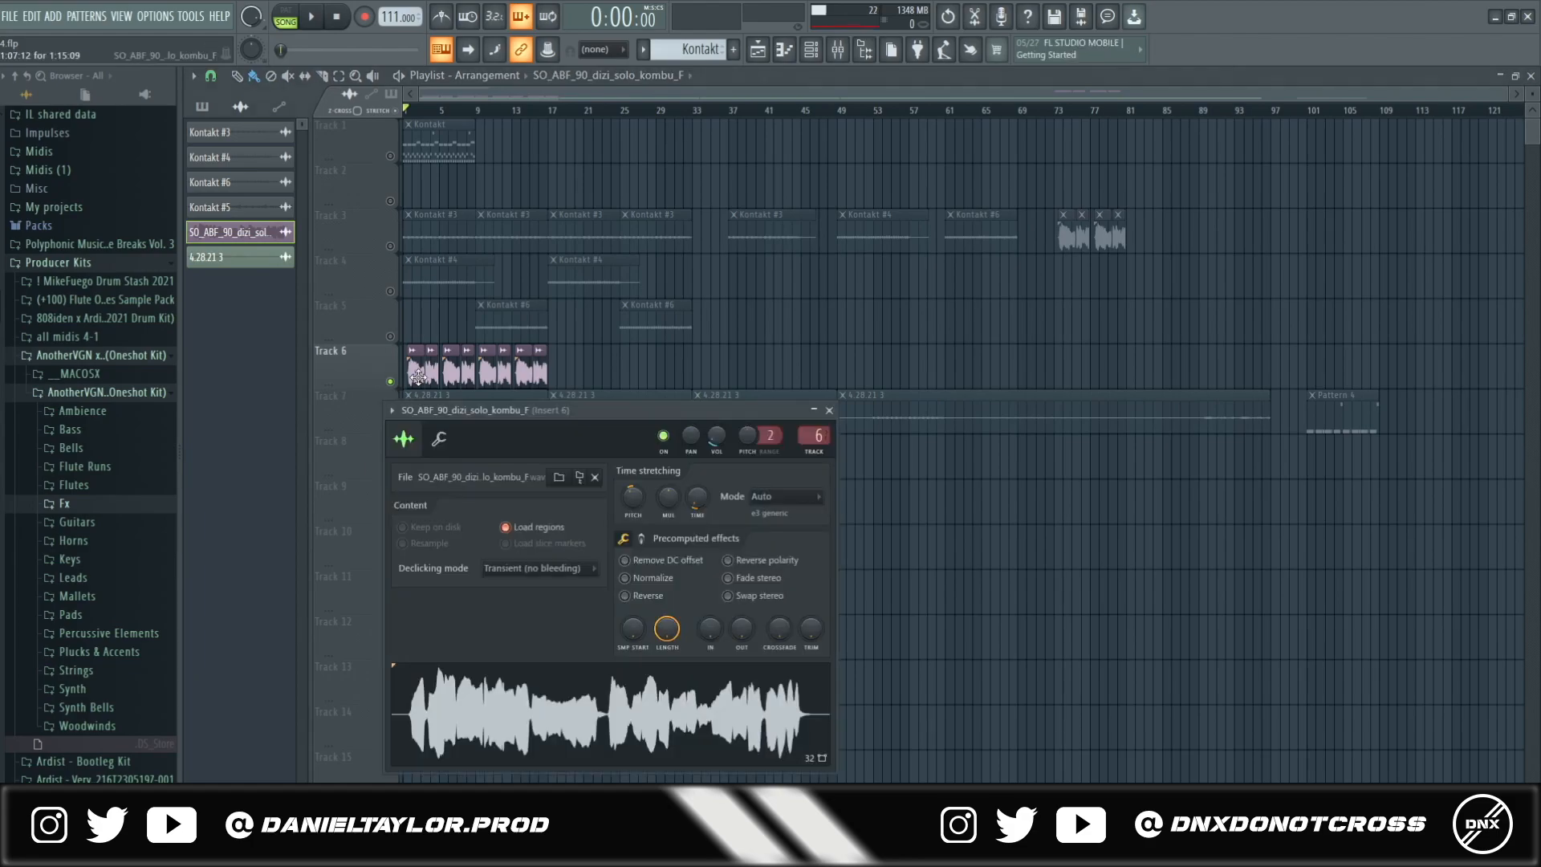
drag(618, 417, 915, 317)
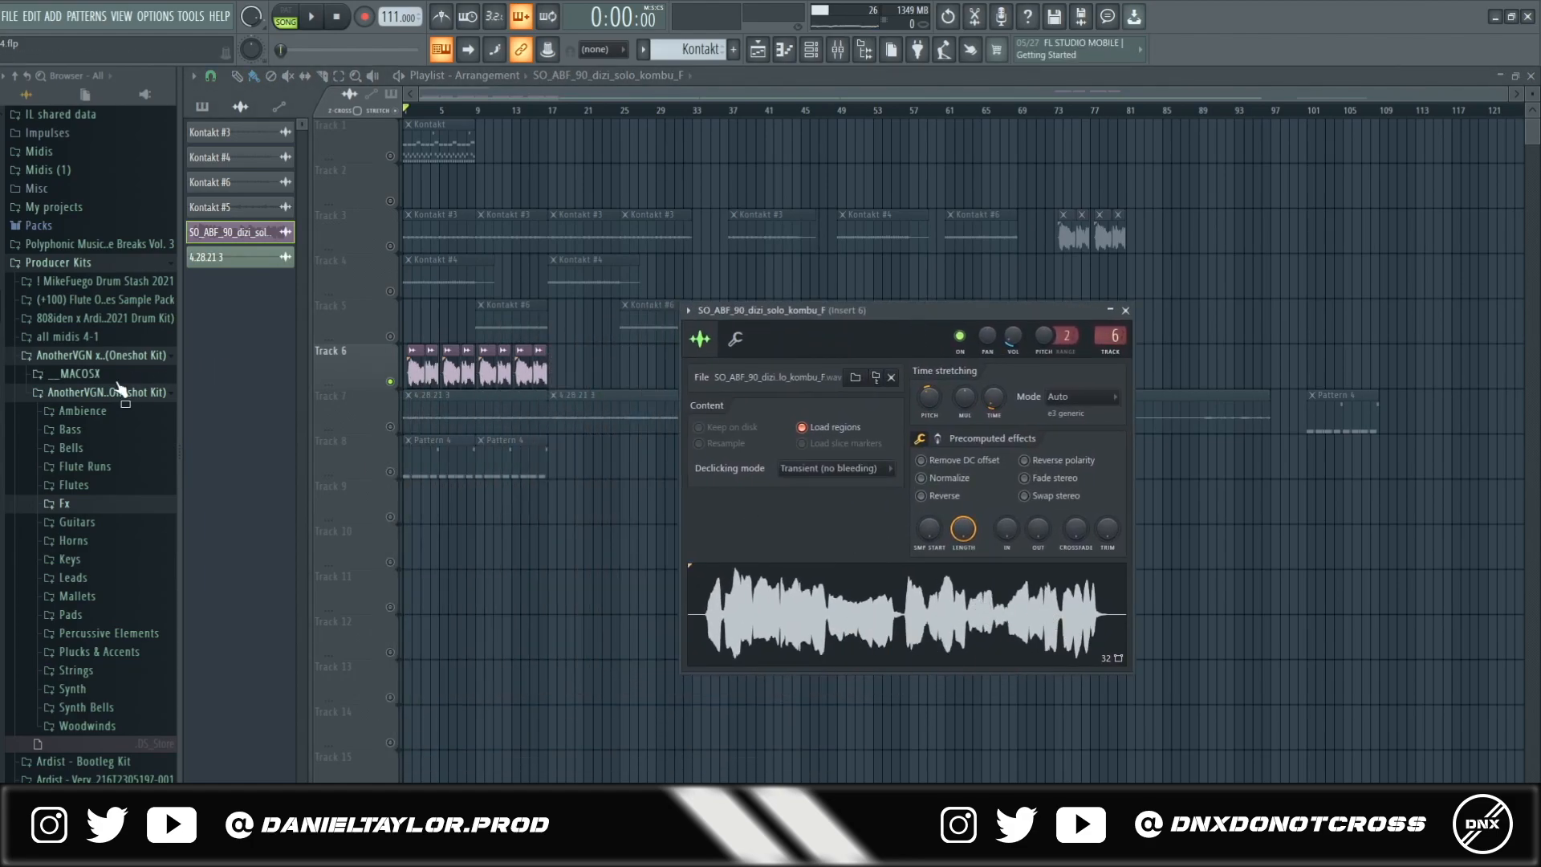
click(105, 354)
click(82, 300)
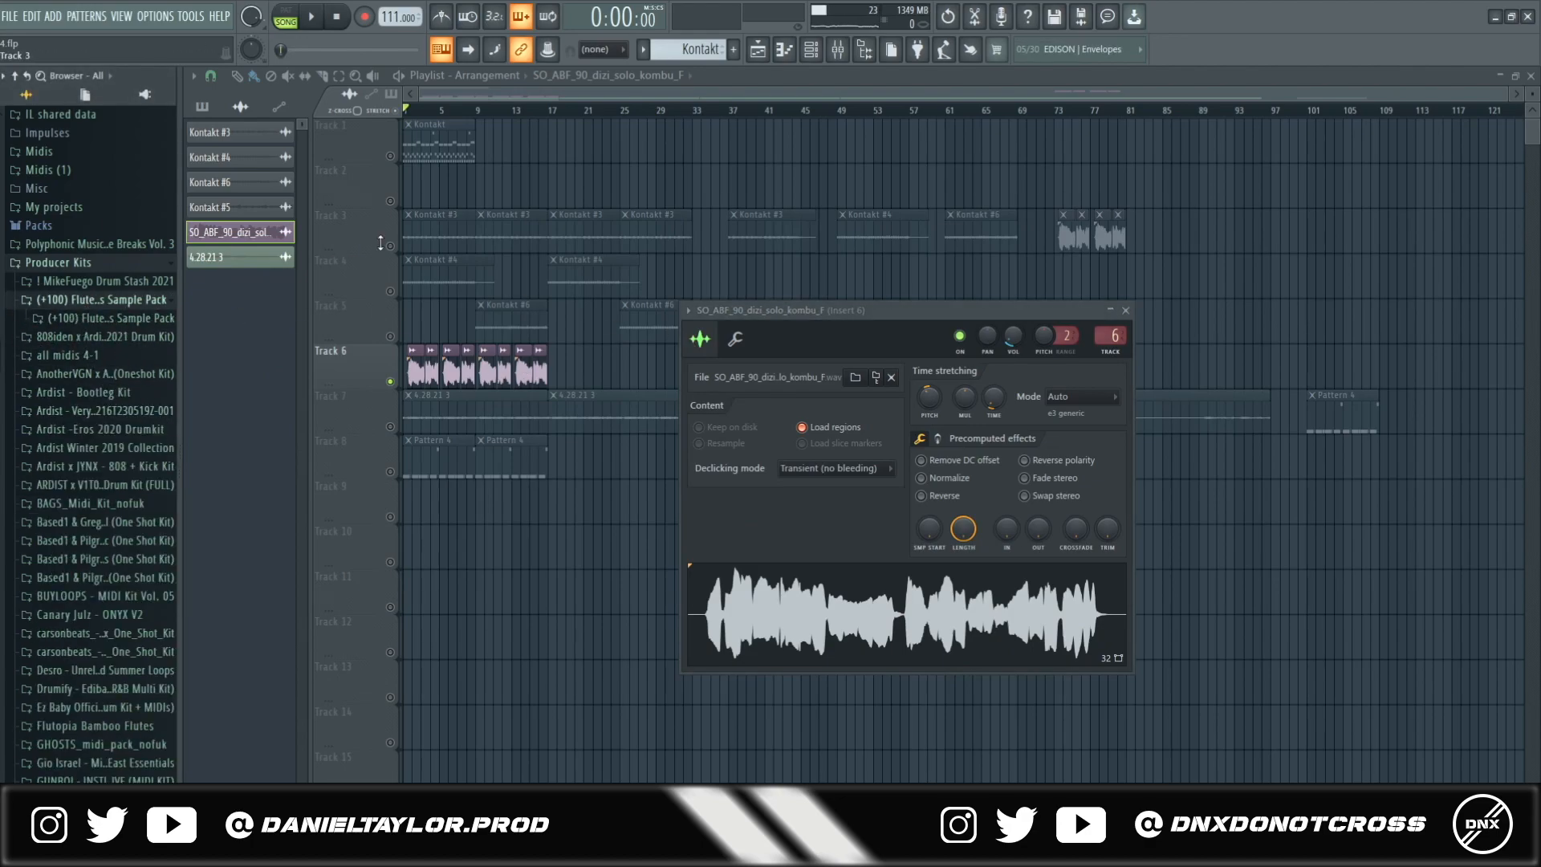
drag(796, 347, 786, 296)
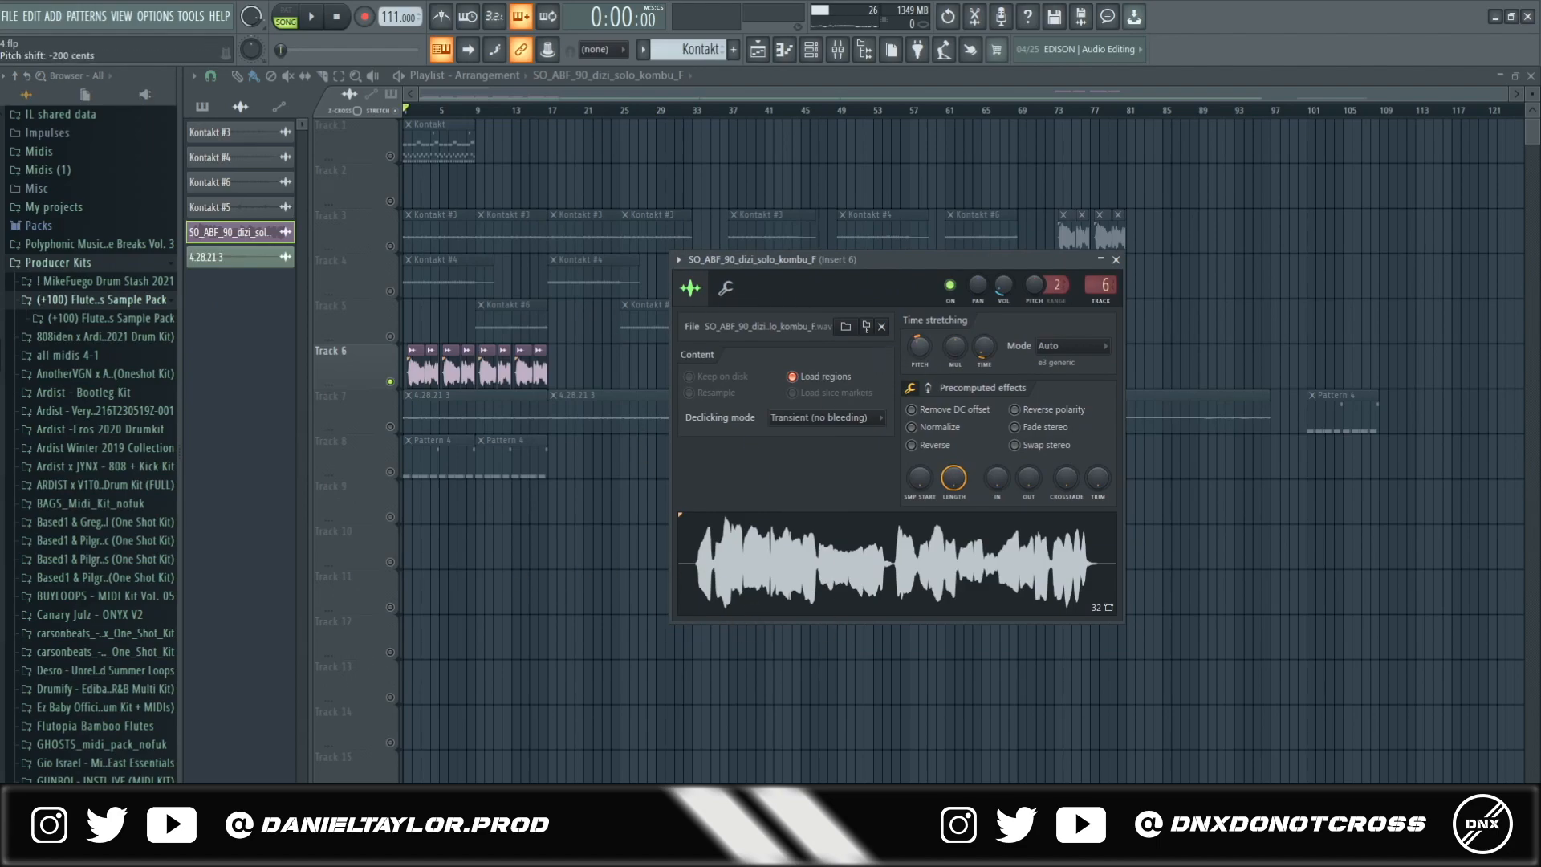
click(821, 100)
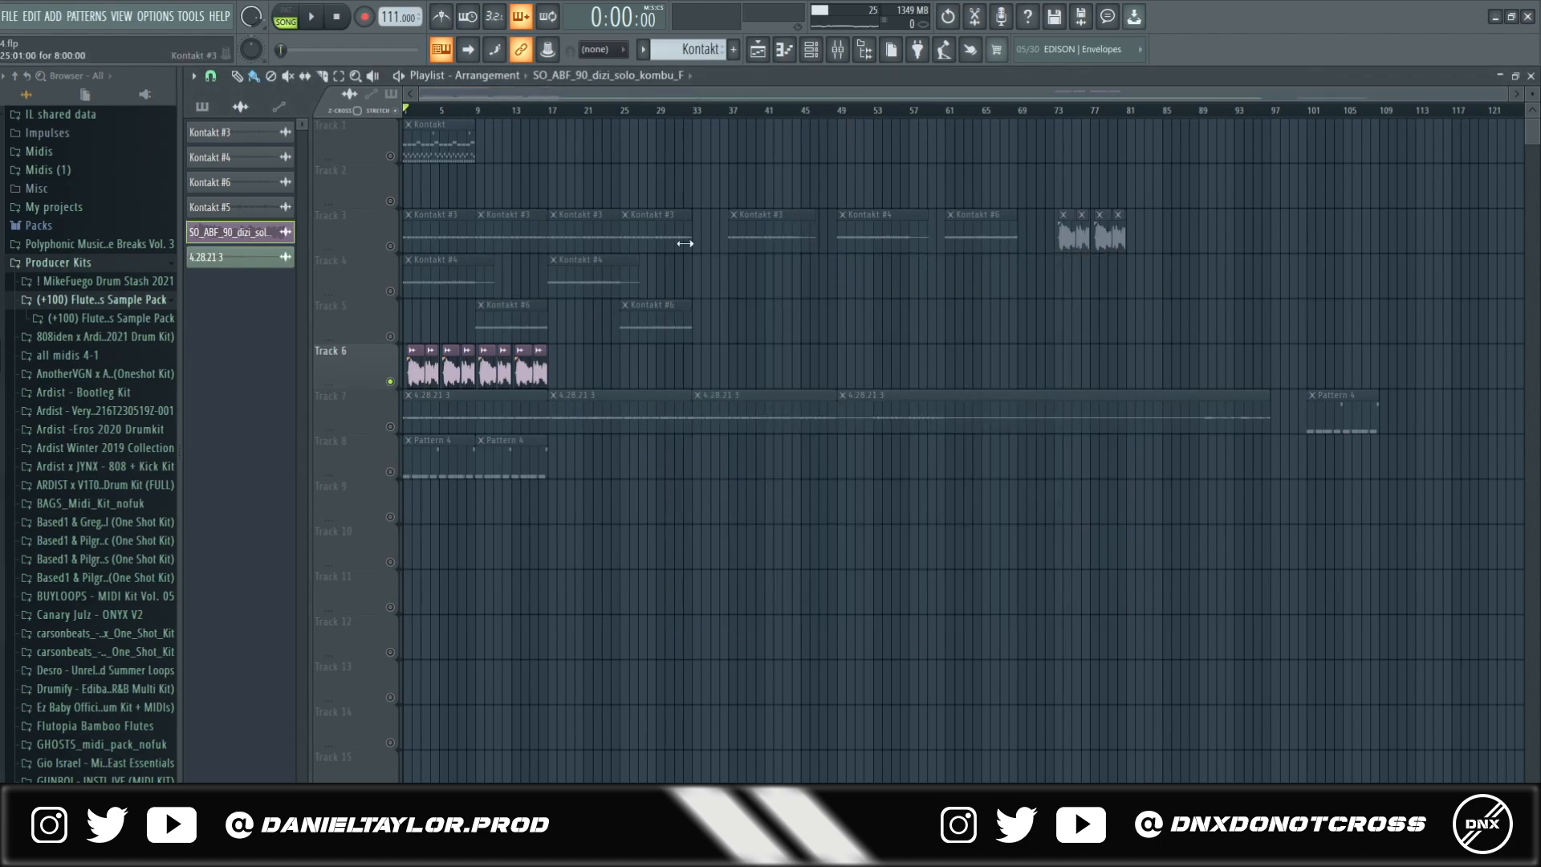
scroll(492, 630, up, 6)
scroll(473, 625, down, 5)
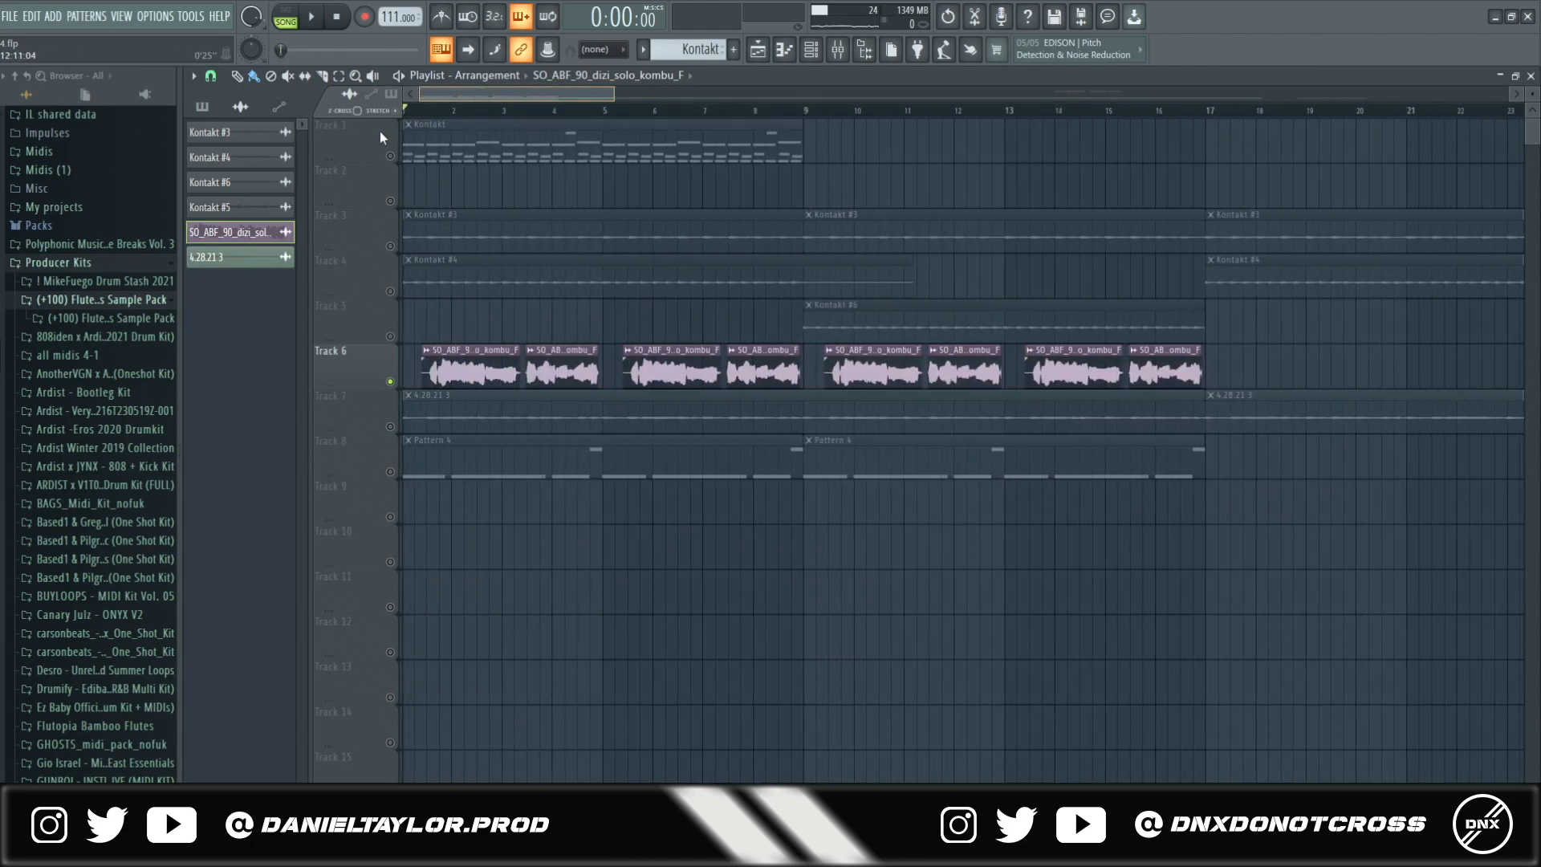
Review the Fruity parametric EQ 2, EchoBoy, ValhallaVintageVerb and Tremolator on Insert 6, and play the track 6 clips
key(F9)
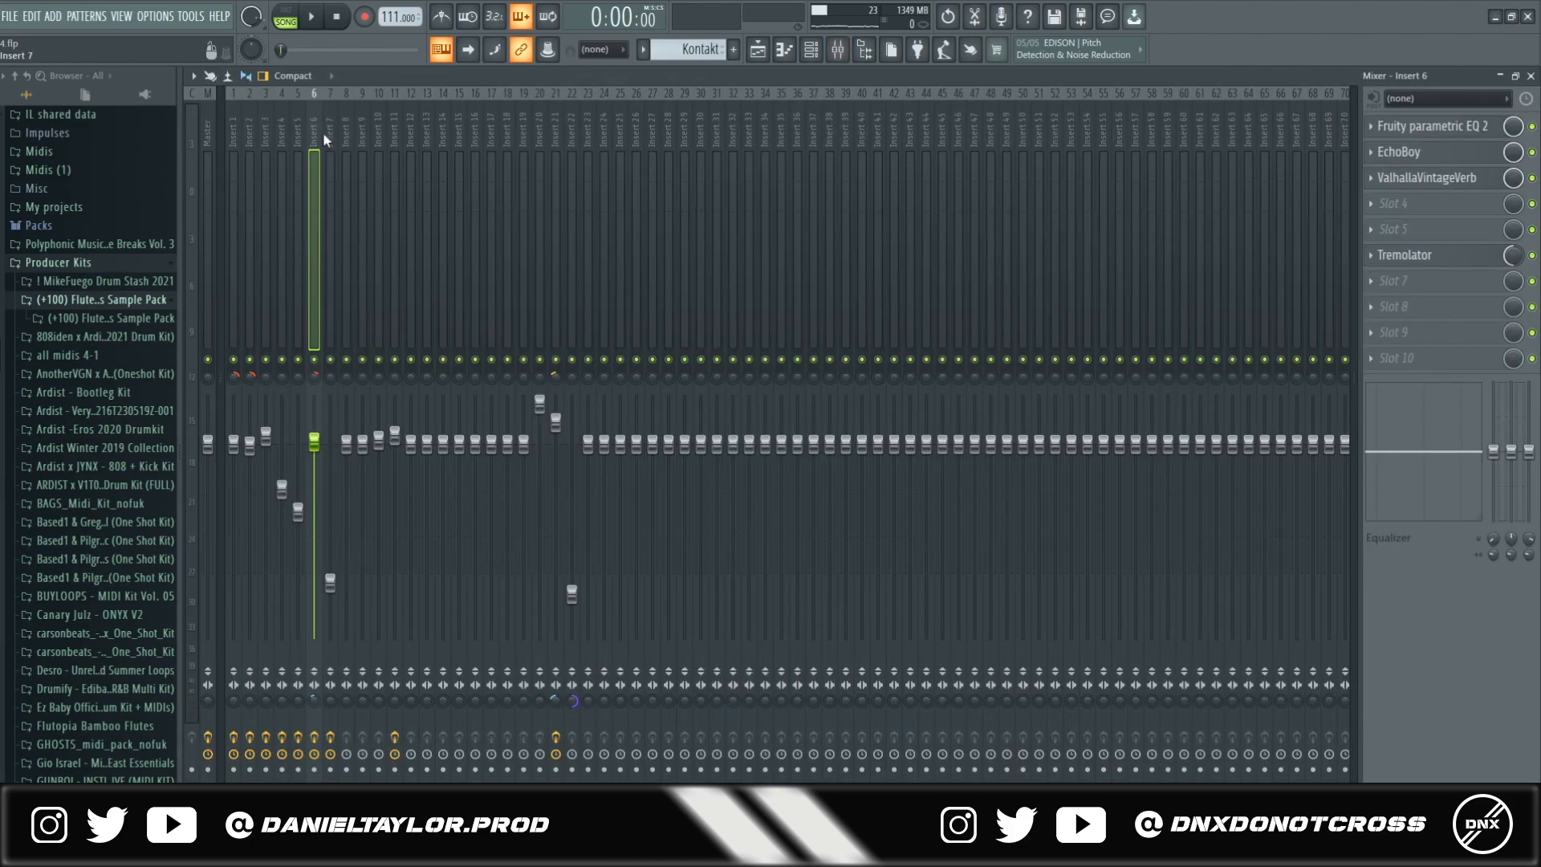
click(1433, 127)
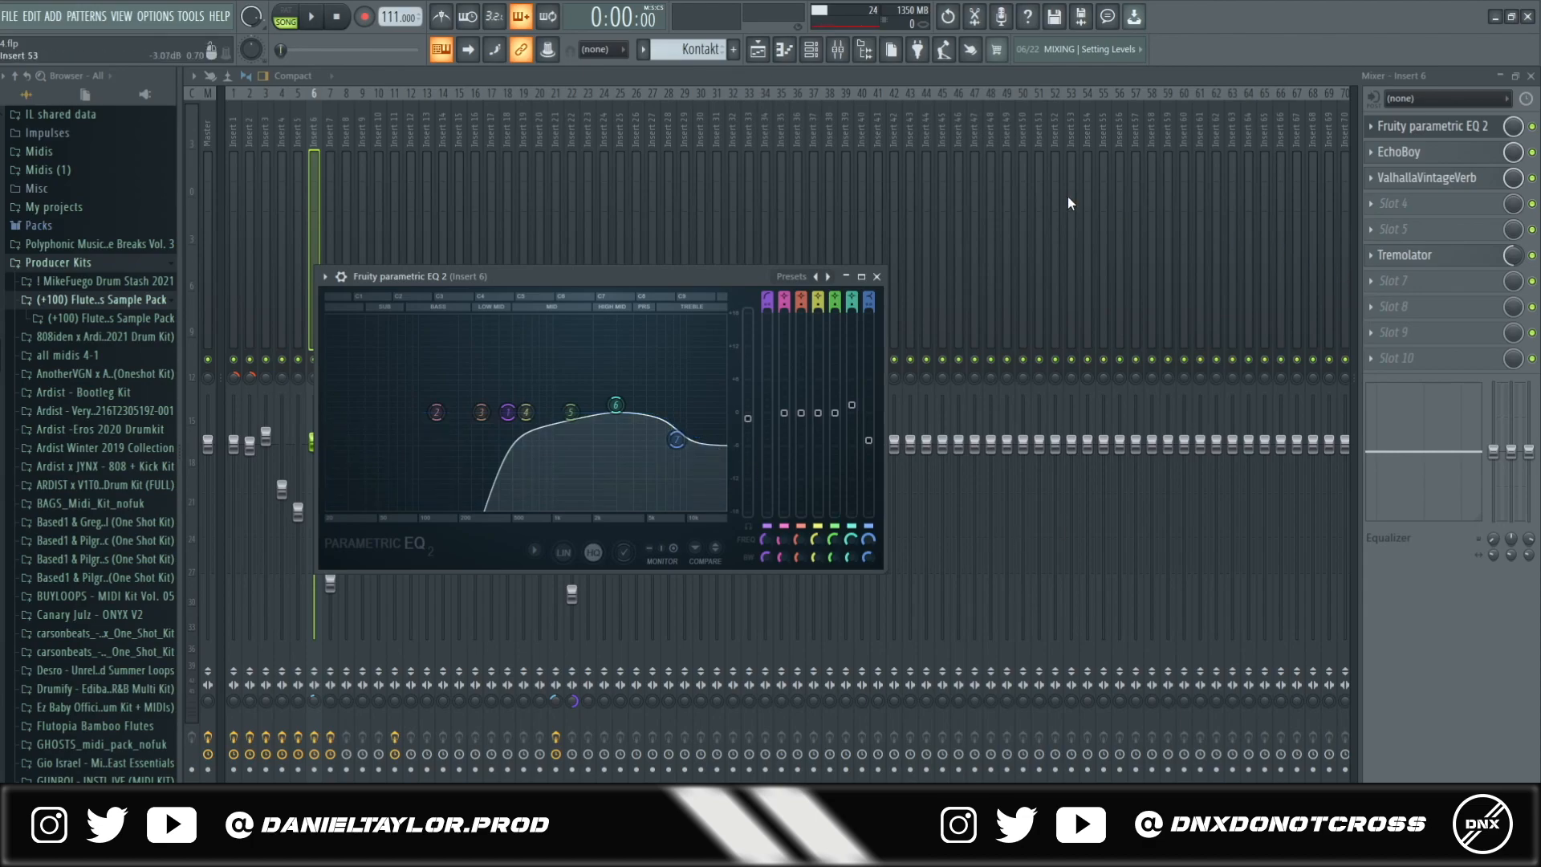
click(1403, 151)
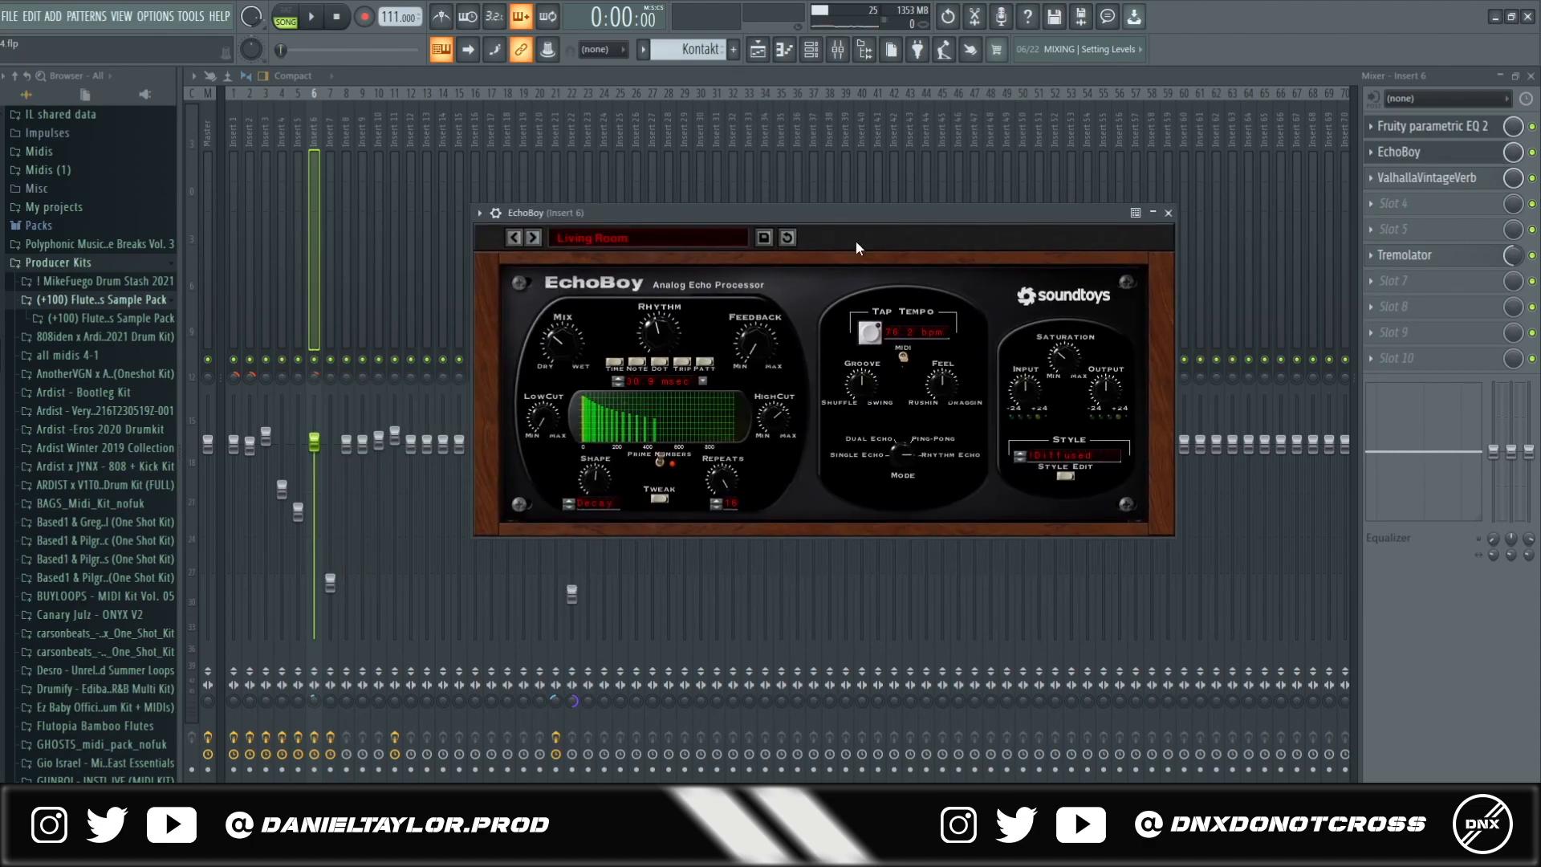
click(1421, 183)
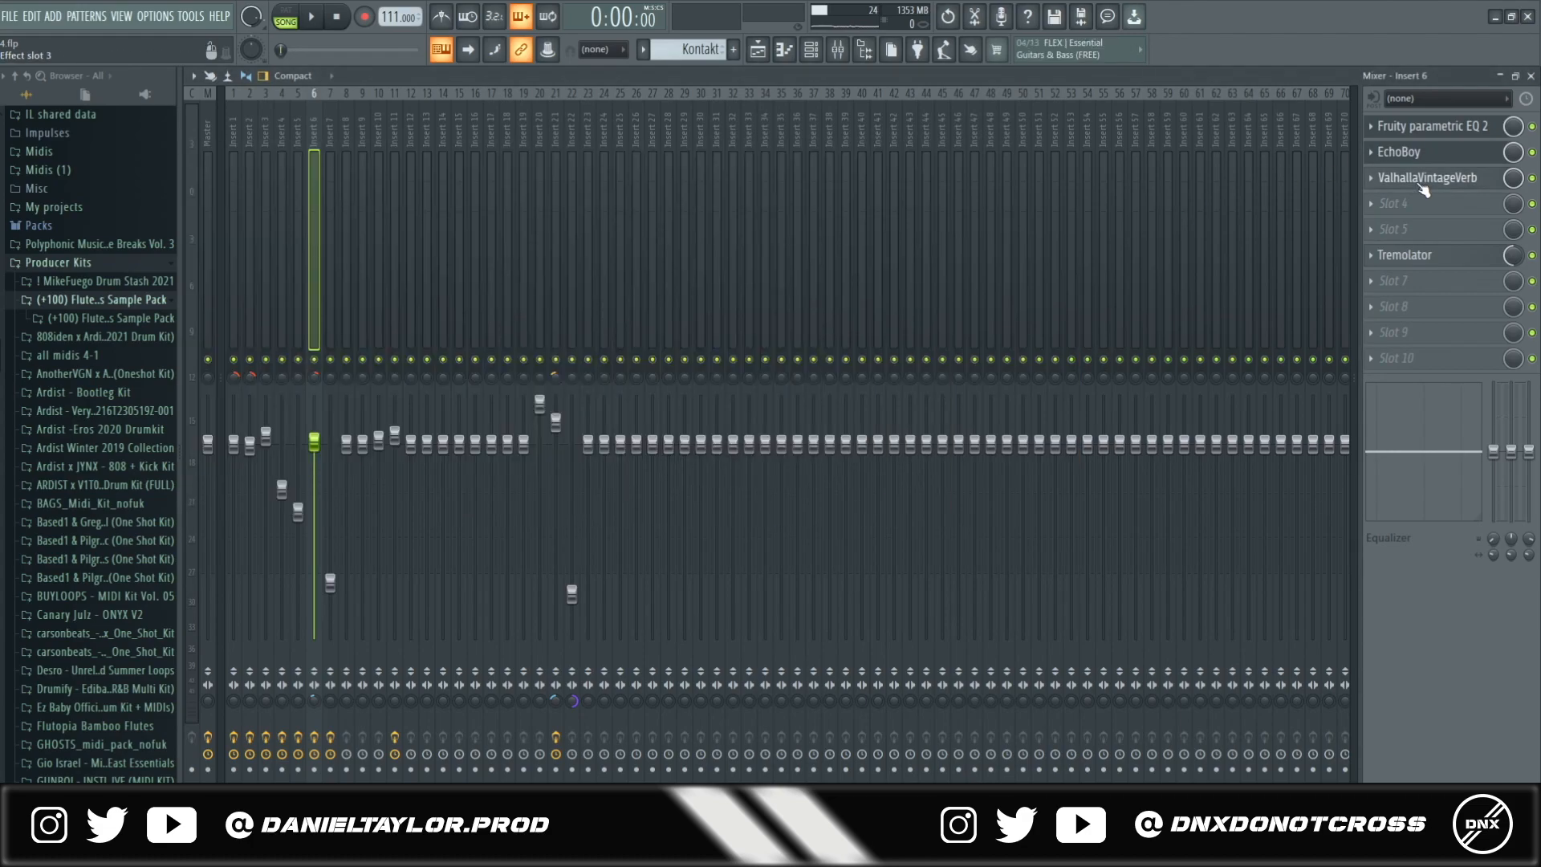
drag(654, 152, 917, 184)
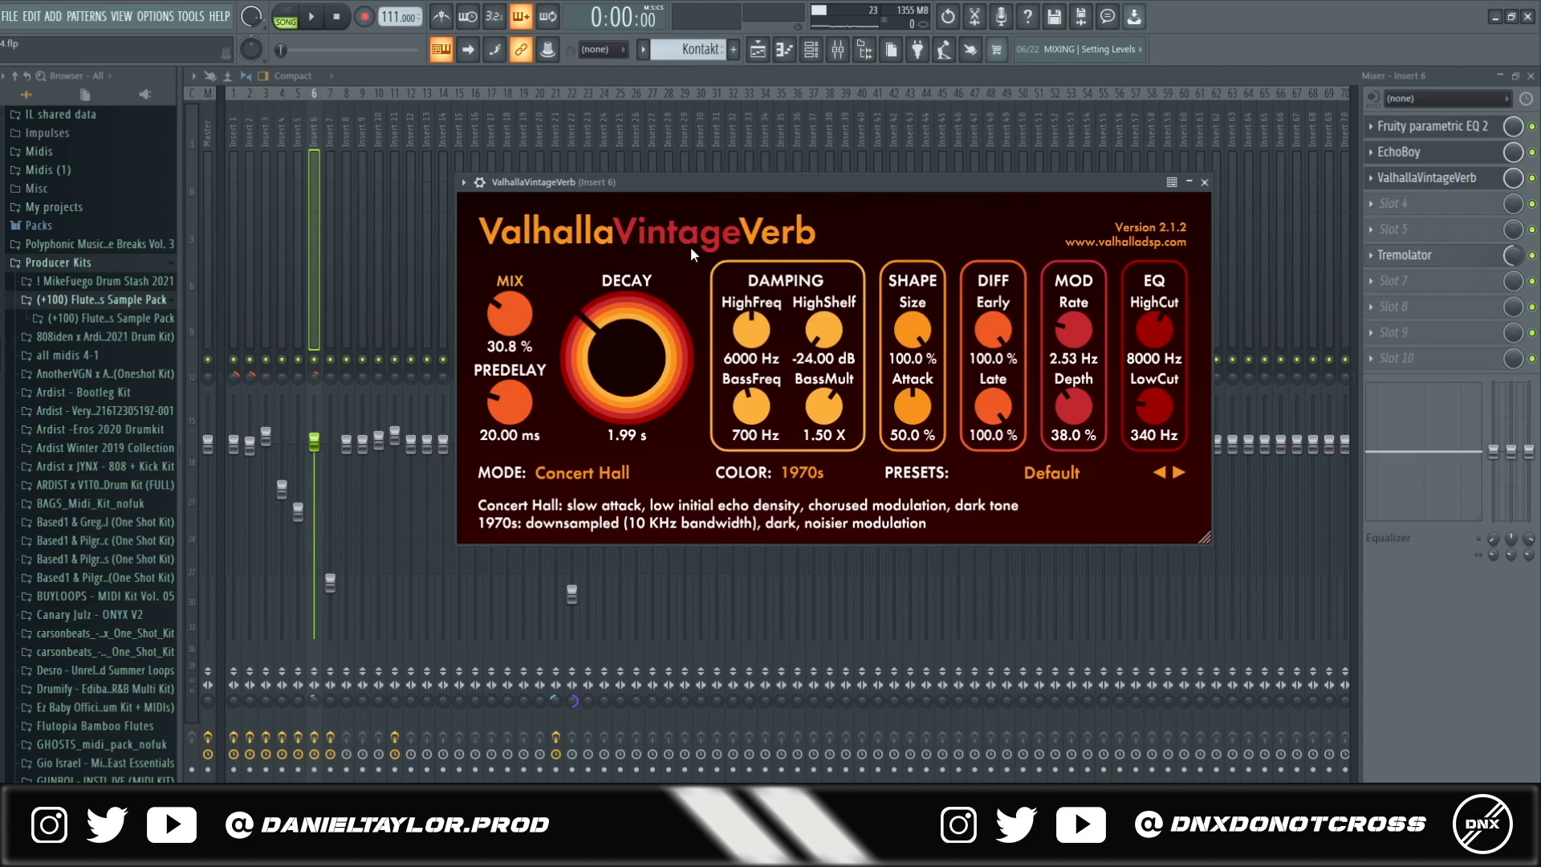
click(1429, 259)
click(1429, 259)
click(1429, 258)
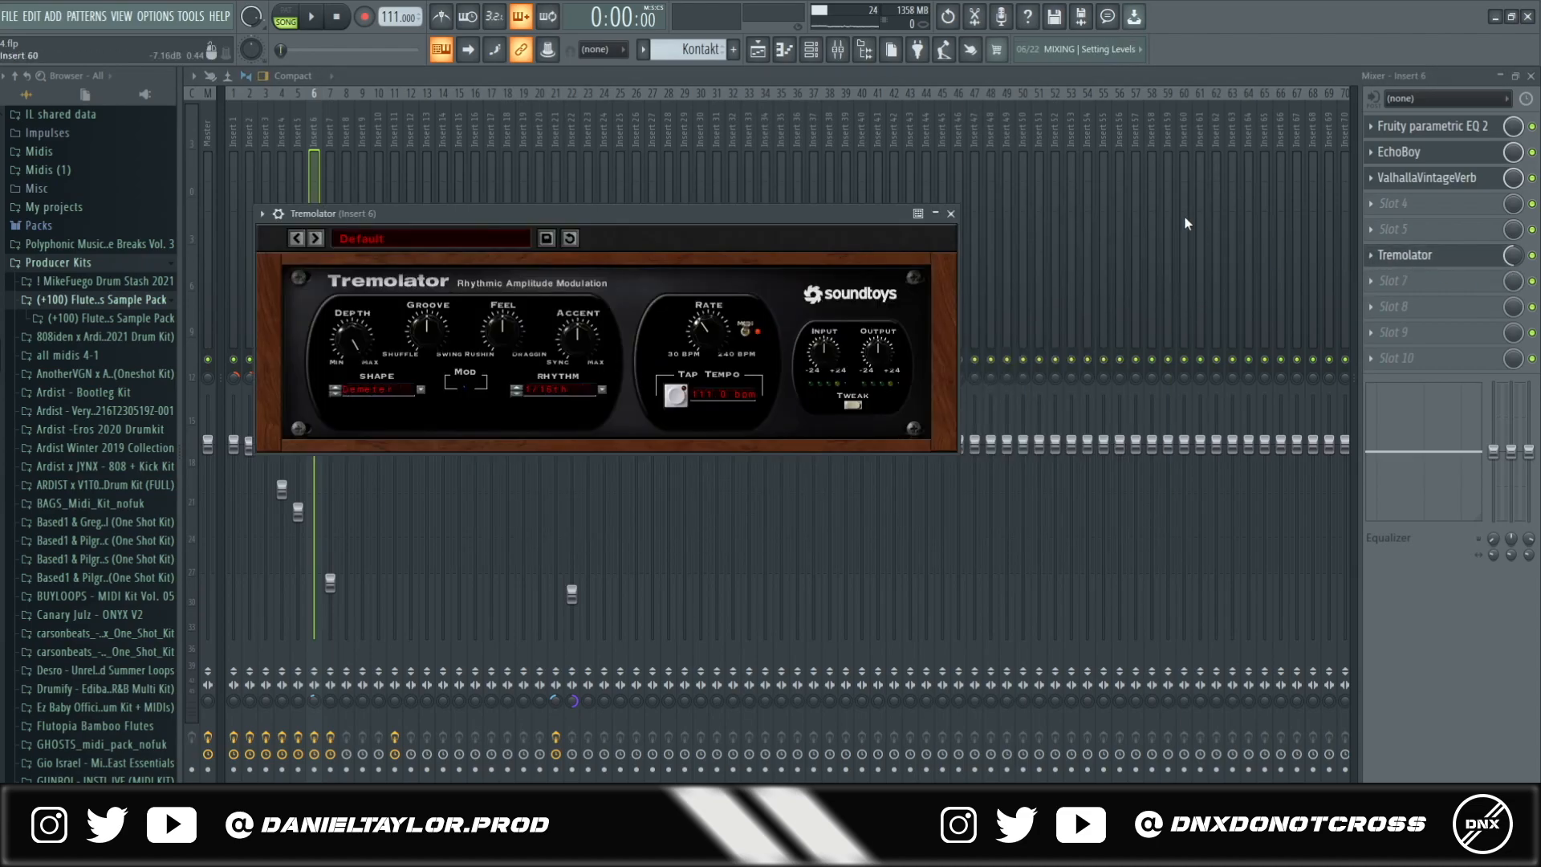
click(757, 49)
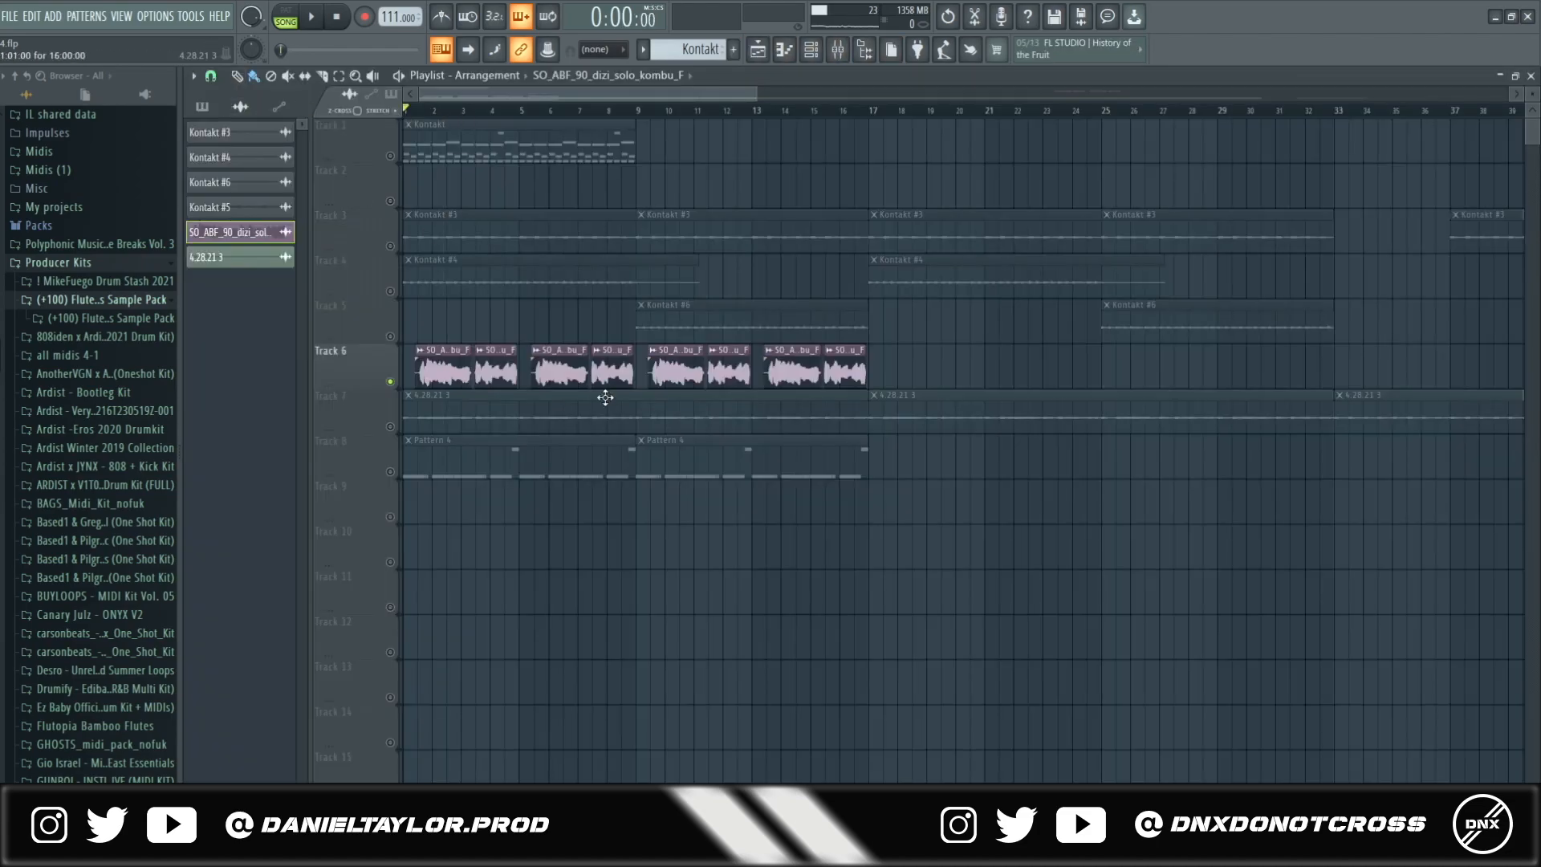
key(space)
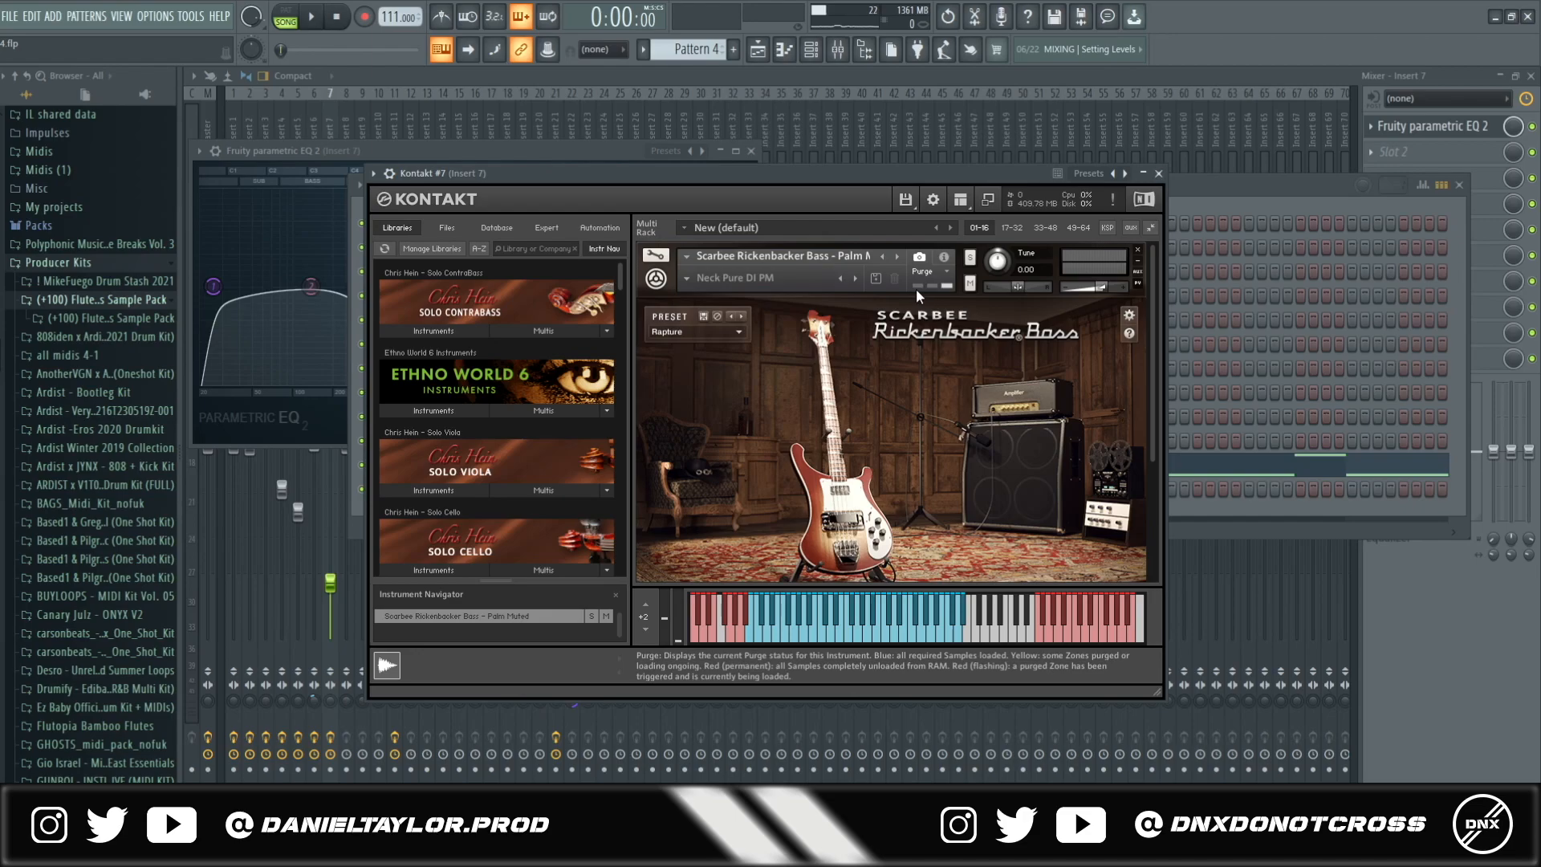
View the Scarbee Rickenbacker Bass preset list in Kontakt #7 and bring up the instrument's Pattern 4 notes in the piano roll
click(739, 335)
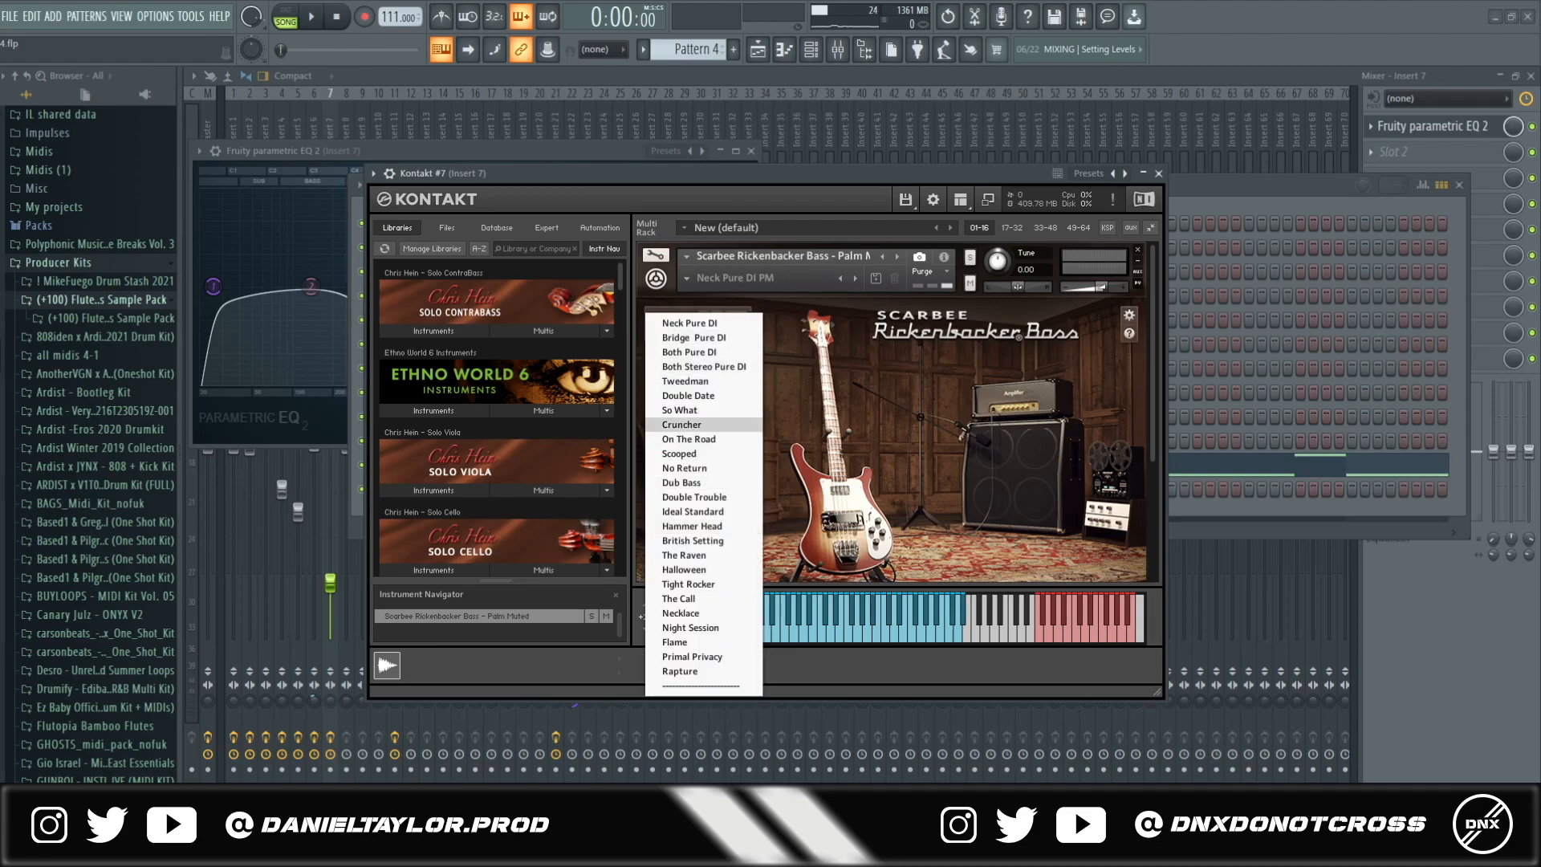
click(831, 518)
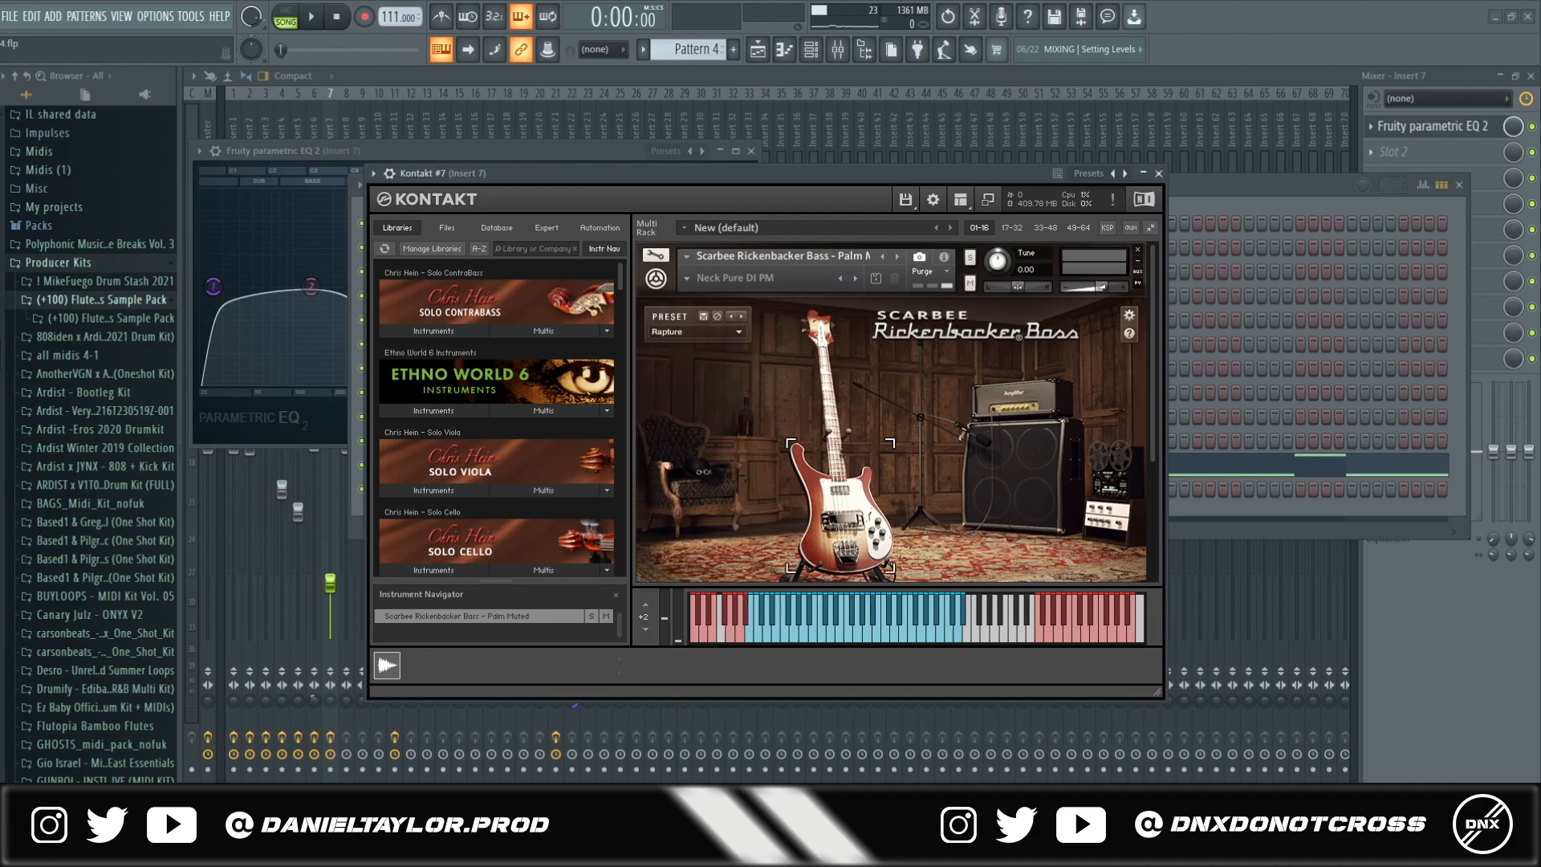
click(1184, 463)
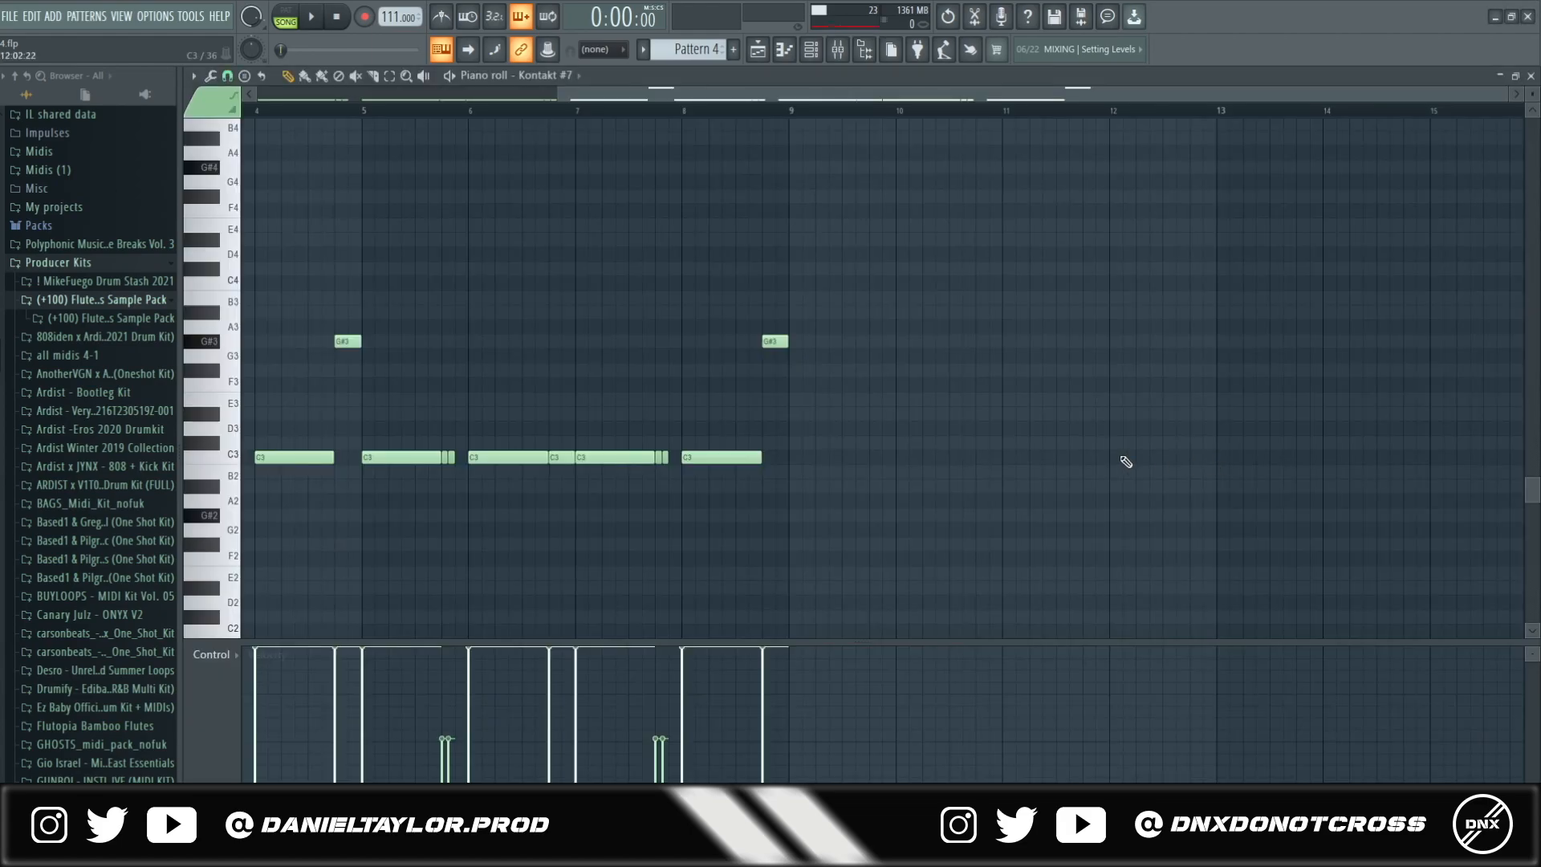
Examine the bass notes by selecting the C3 notes and the G#3 notes in turn, and clear the selection
scroll(780, 485, left, 4)
drag(1183, 423, 249, 538)
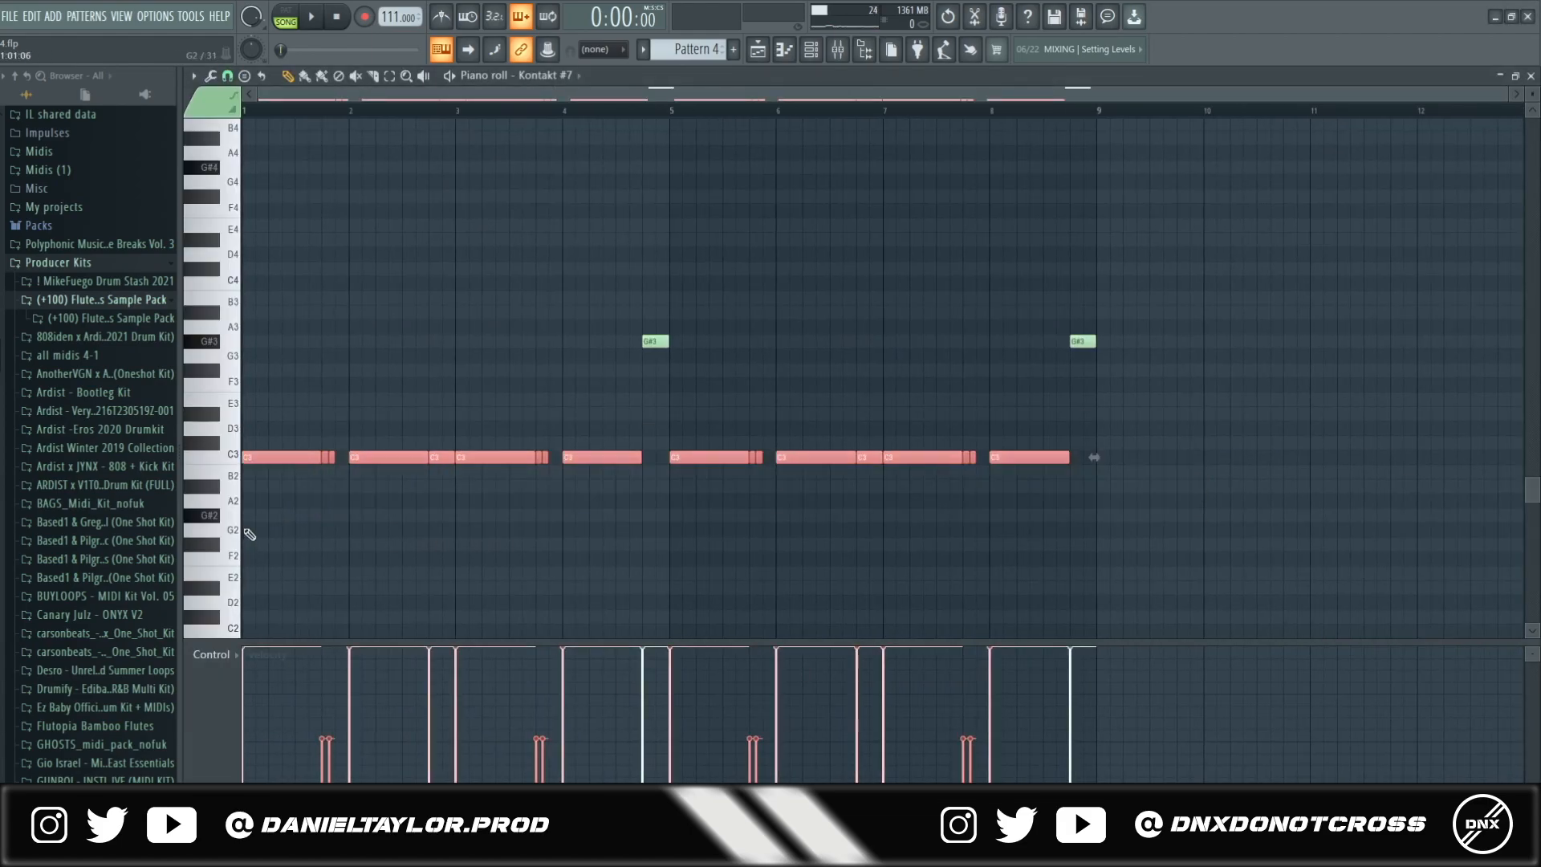
drag(602, 263, 1191, 383)
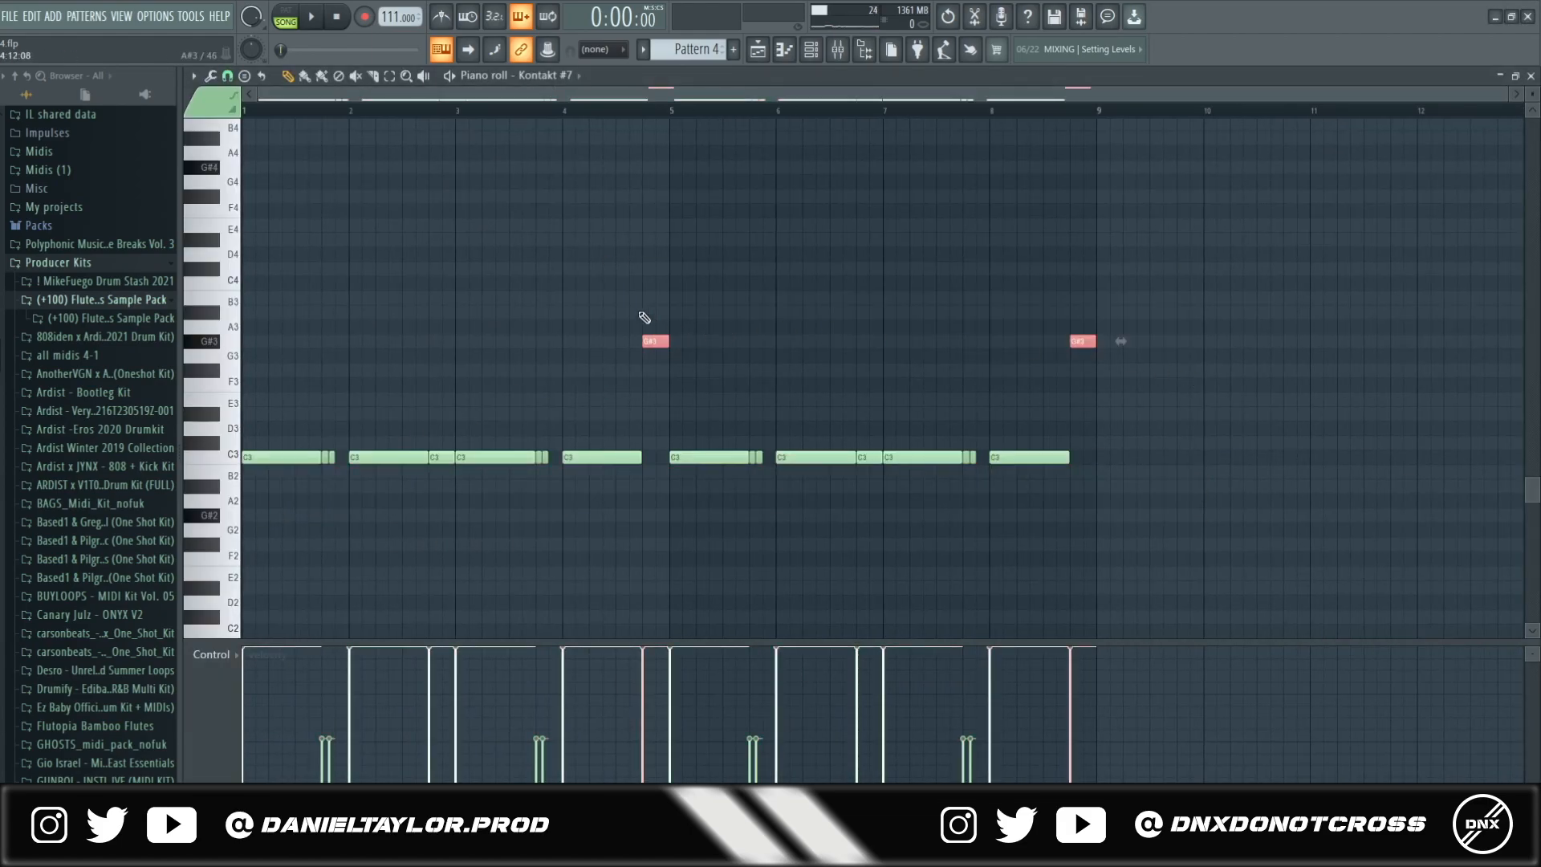
scroll(335, 532, up, 4)
key(ctrl+d)
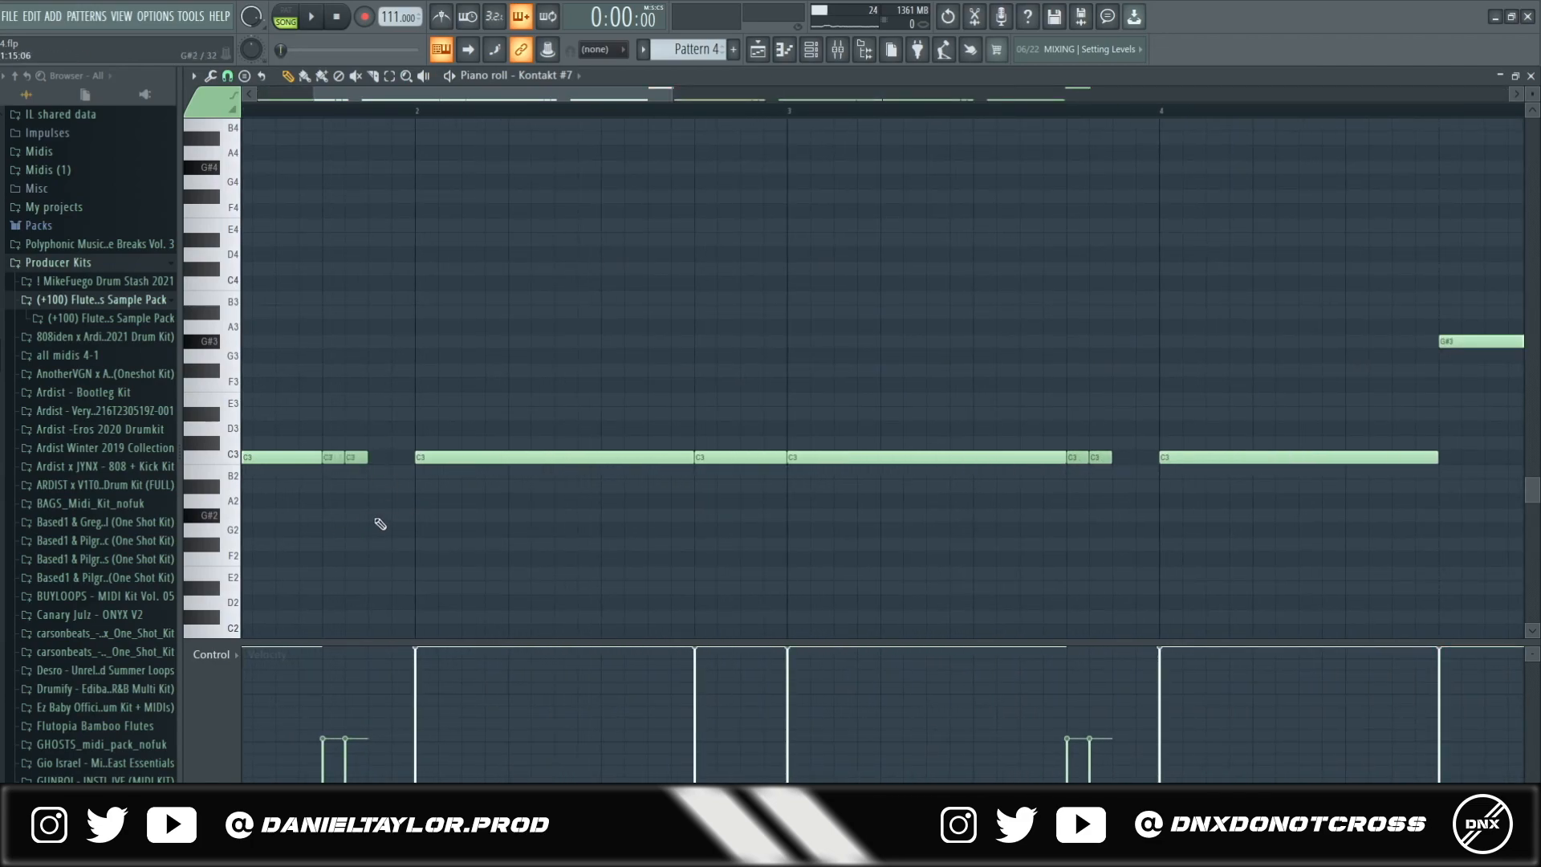
Select the two short C3 notes in bar 1 to examine their timing and velocity, and play back the bass pattern
drag(387, 427, 337, 513)
scroll(354, 568, down, 4)
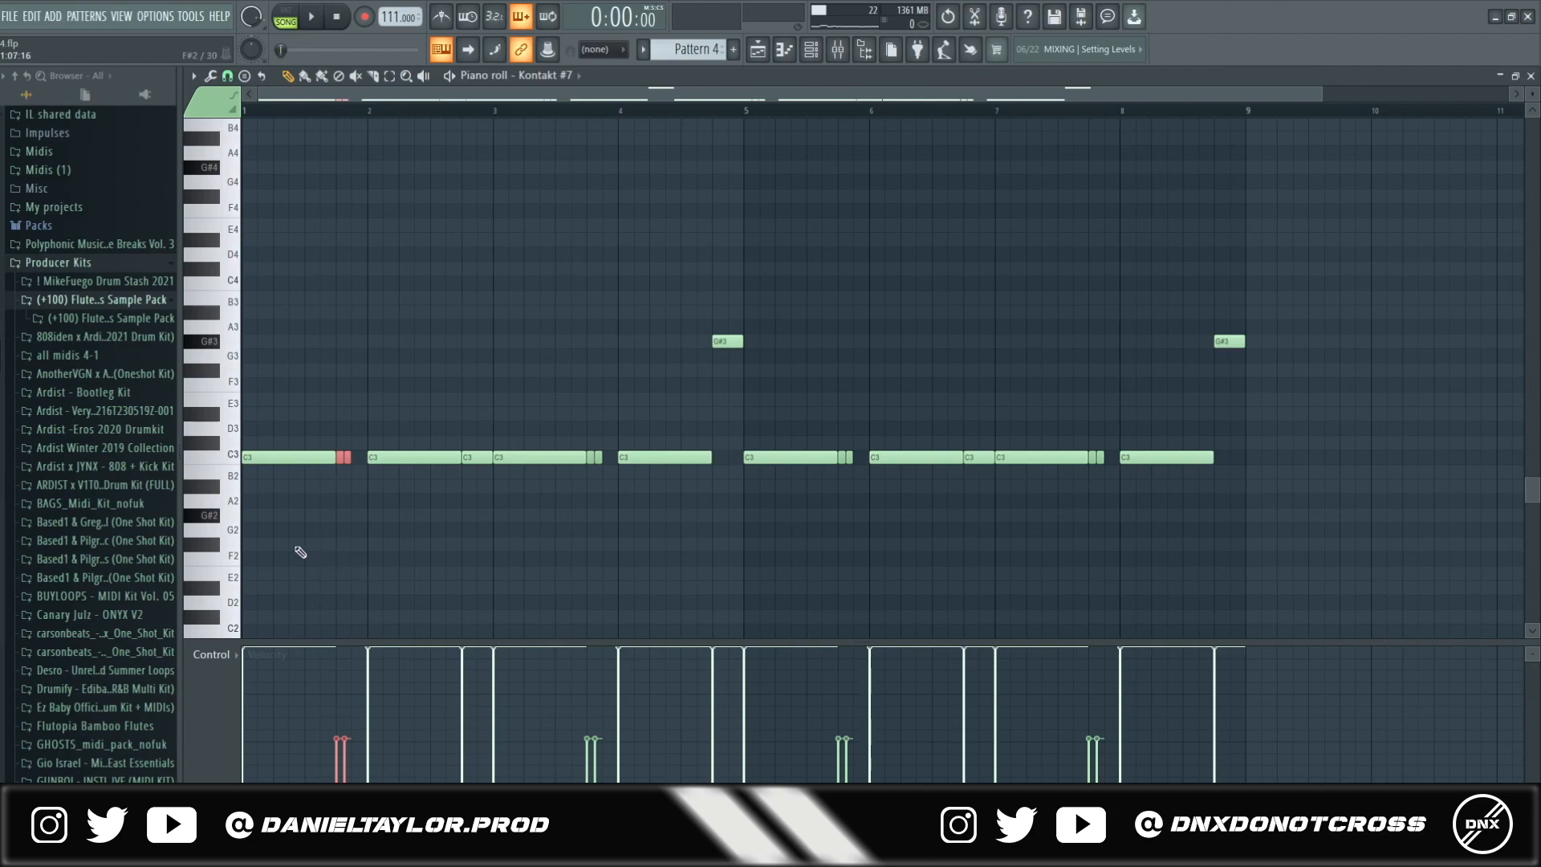
scroll(301, 534, up, 3)
scroll(354, 542, down, 2)
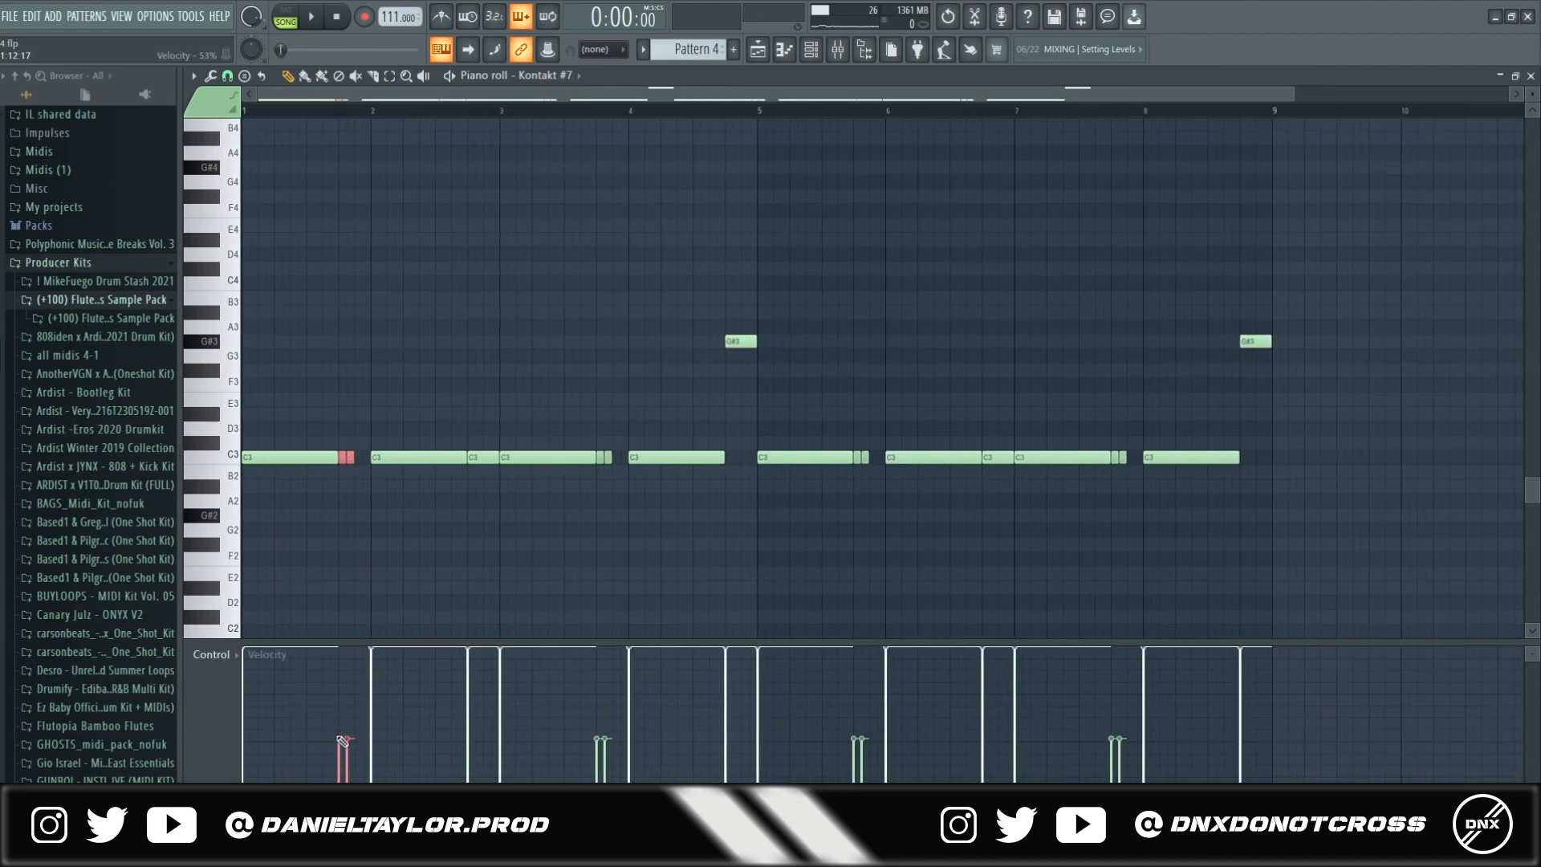
scroll(610, 546, down, 1)
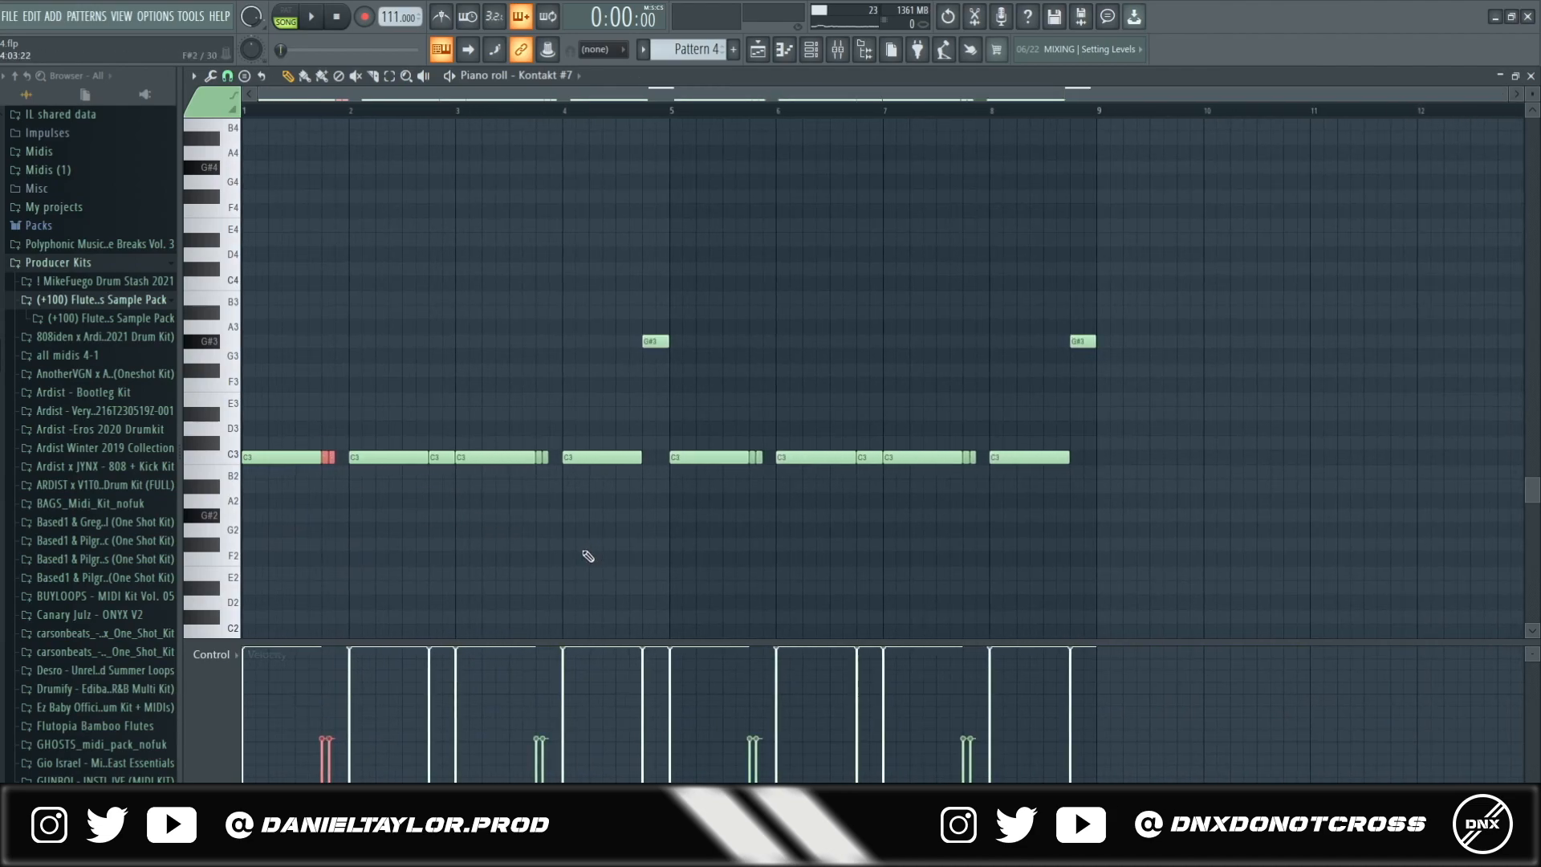
key(space)
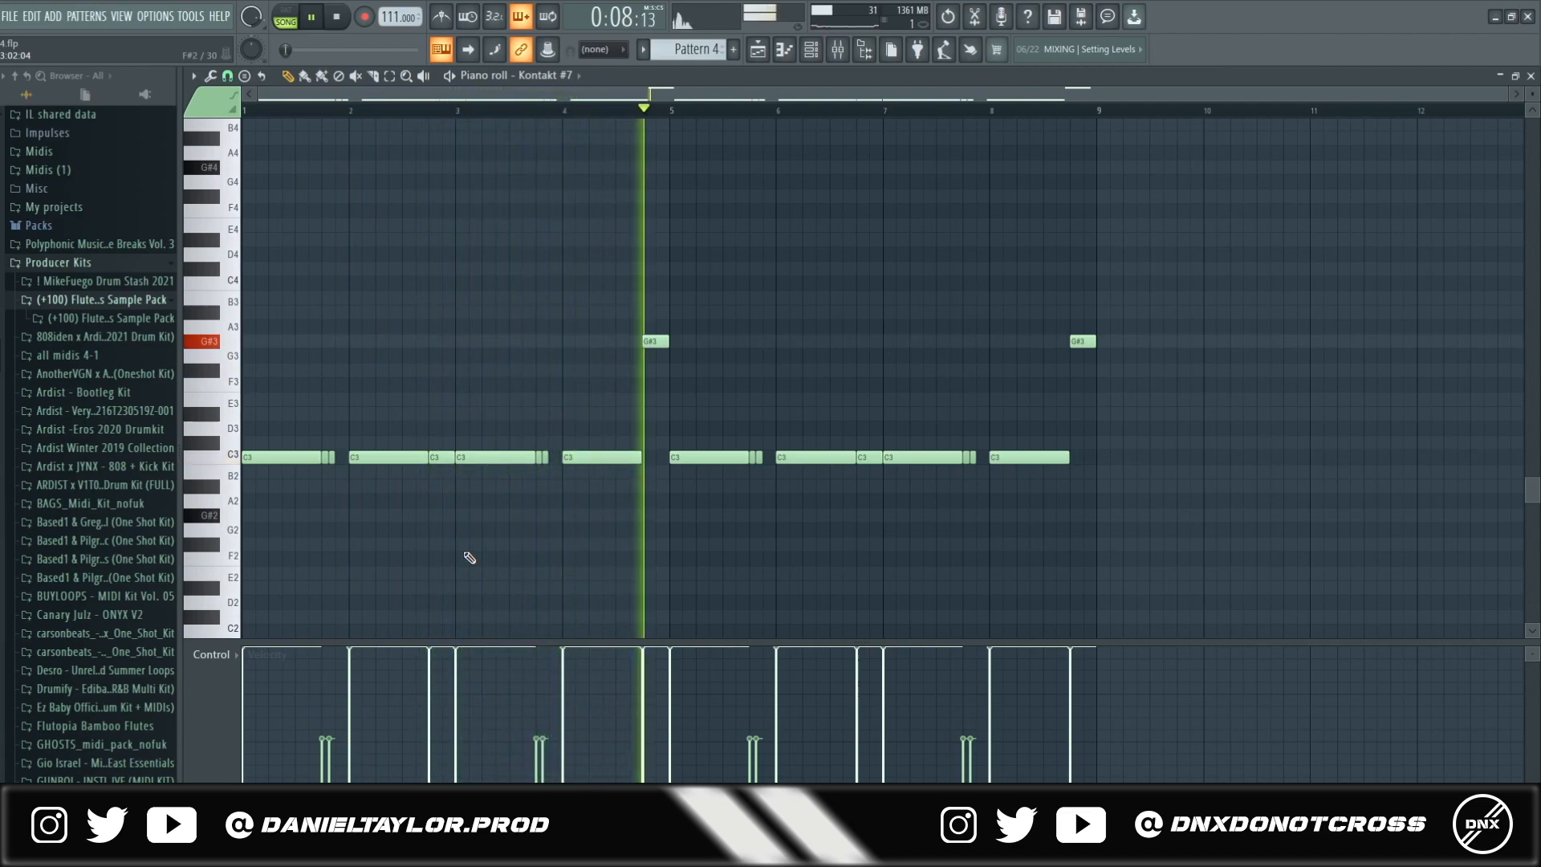
key(space)
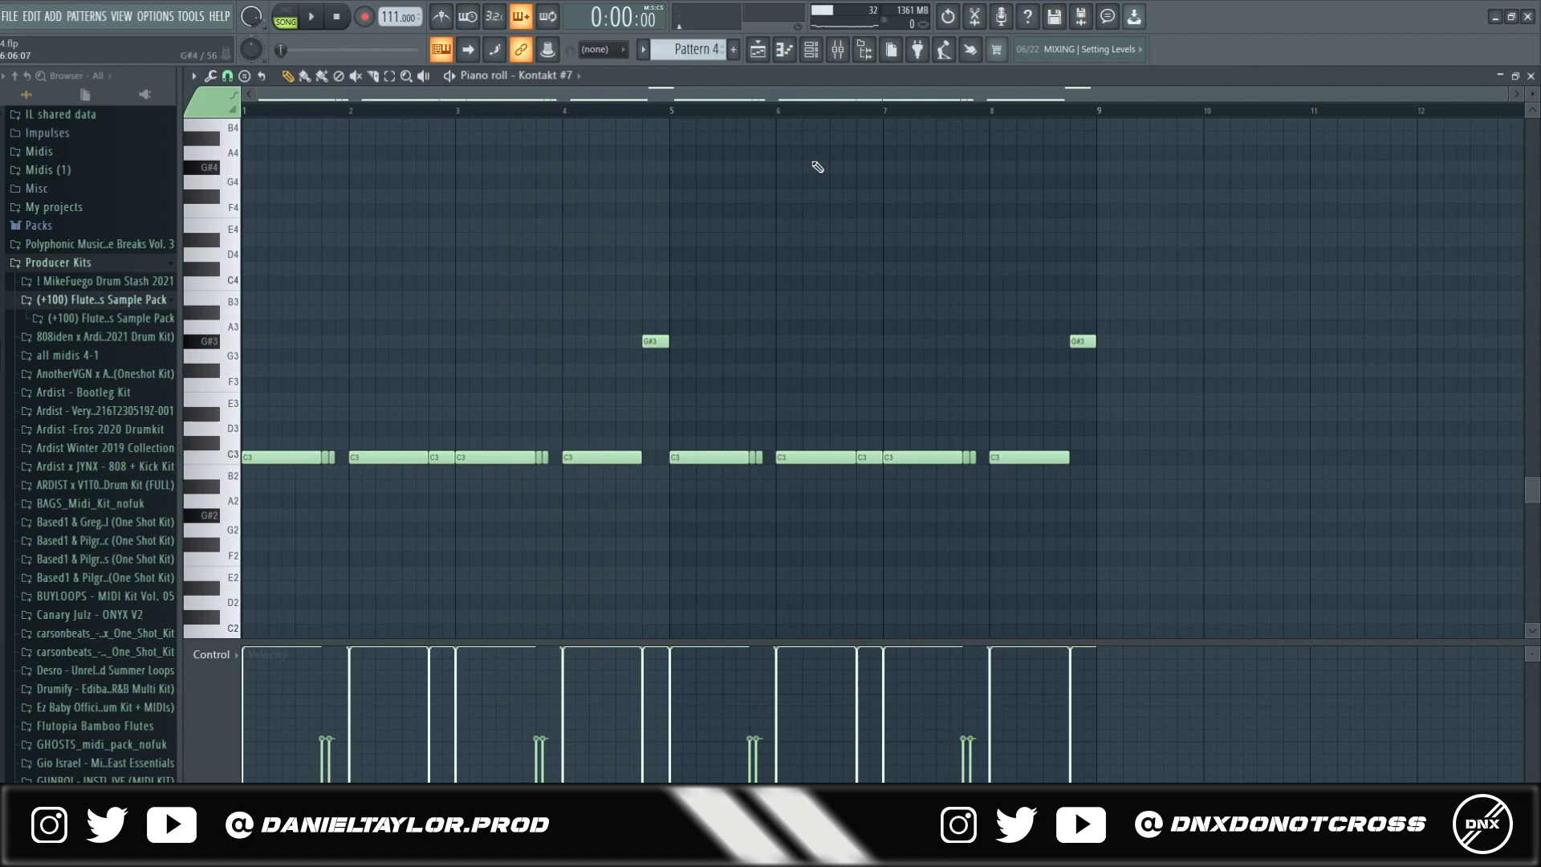
Inspect the Fruity parametric EQ 2 curve on Insert 7
click(838, 49)
click(1451, 128)
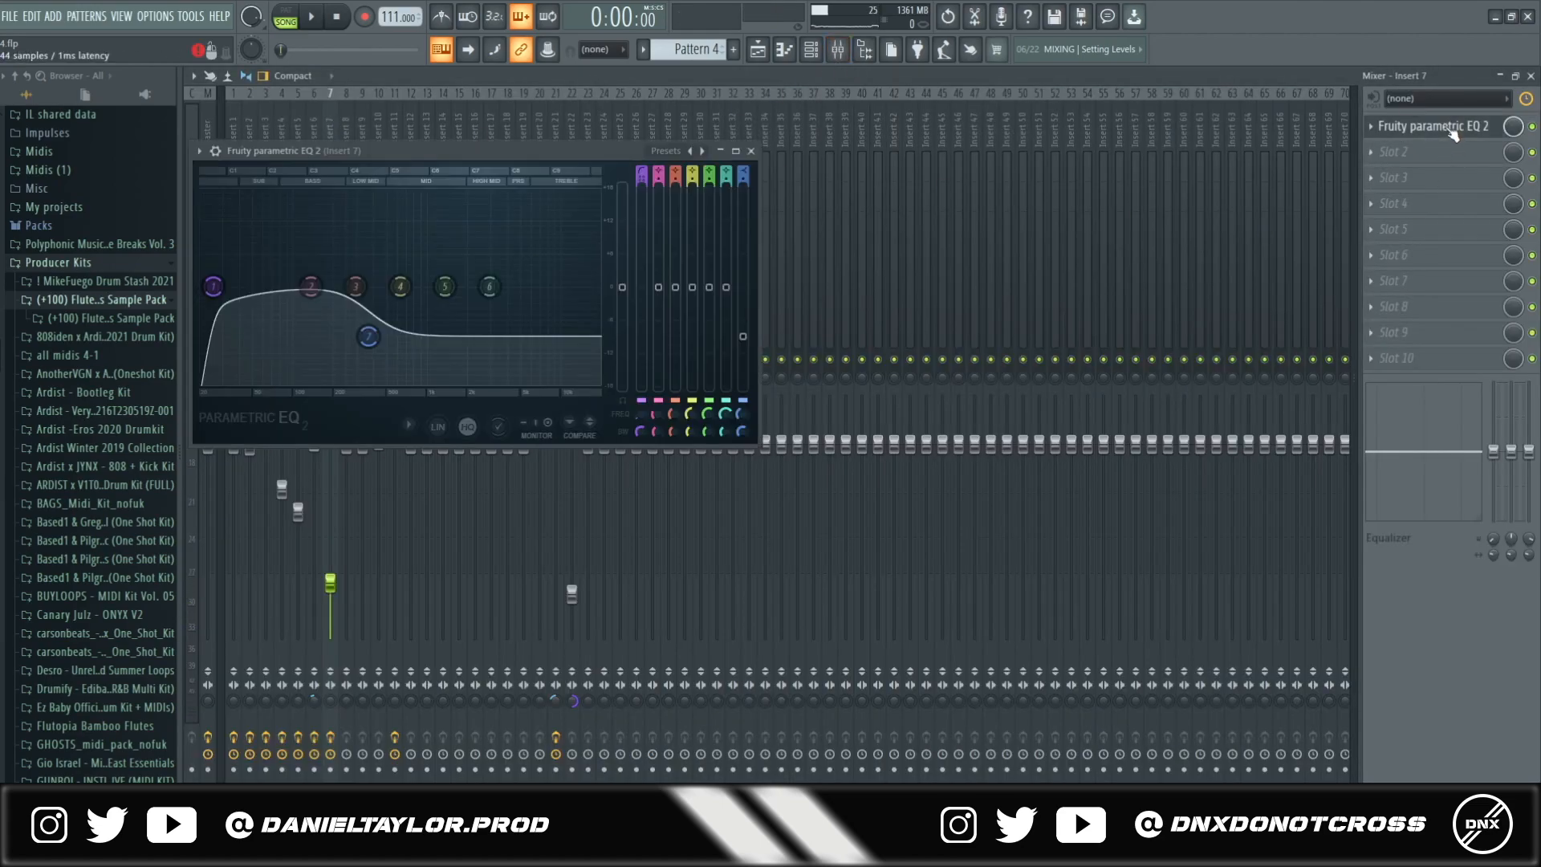
mouse_move(377, 353)
mouse_down()
mouse_move(405, 354)
mouse_move(378, 351)
mouse_up()
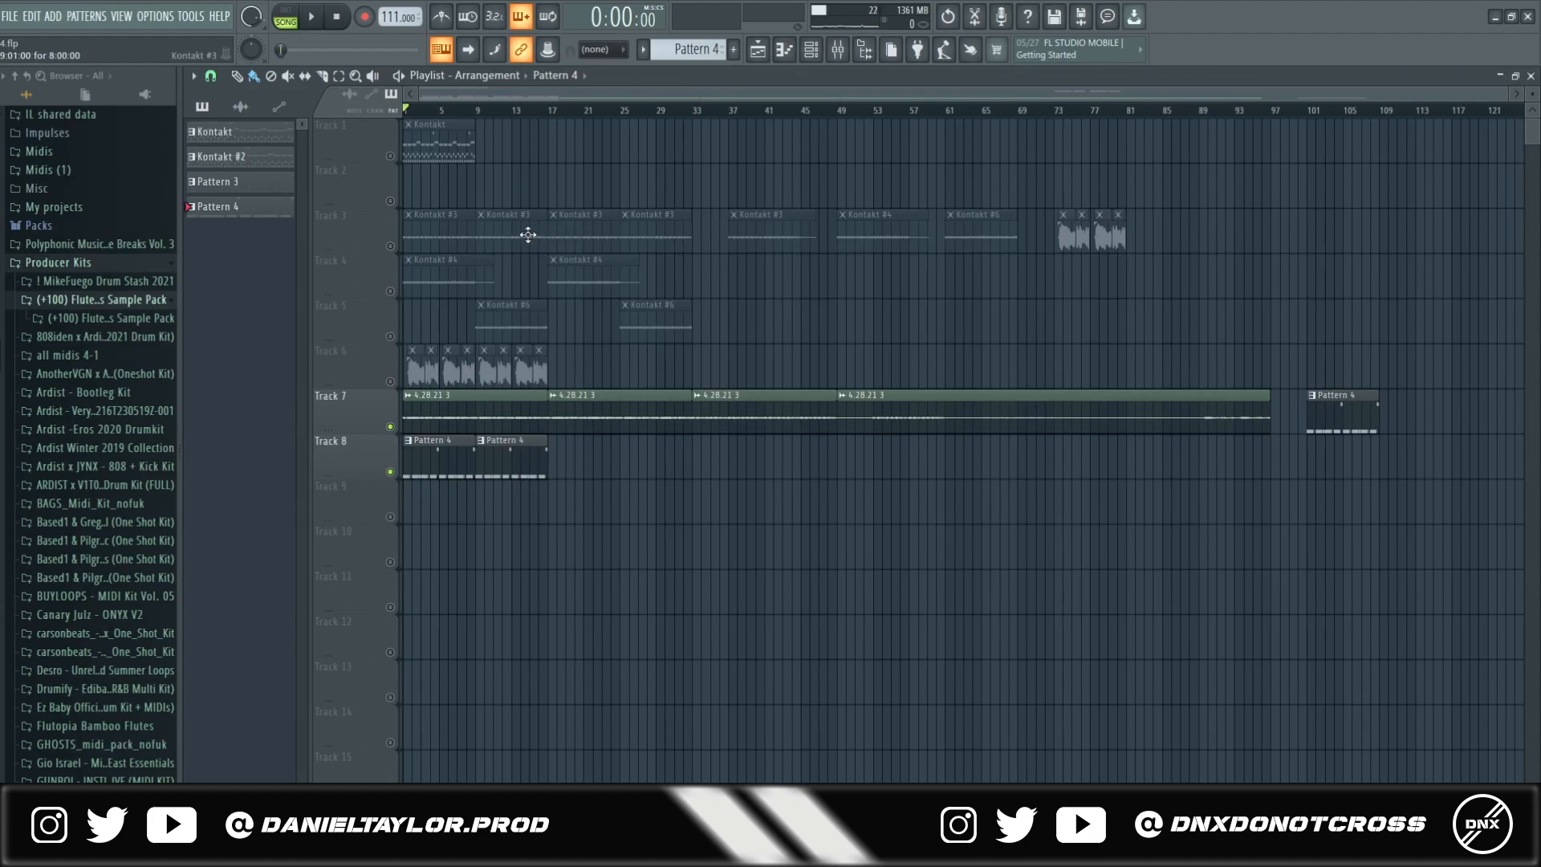
Review the playlist layout by selecting the later track 3 clips, the clips on tracks 3 to 6, and the opening clips on tracks 7 and 8
scroll(488, 385, down, 2)
scroll(489, 406, up, 2)
drag(1228, 162, 734, 341)
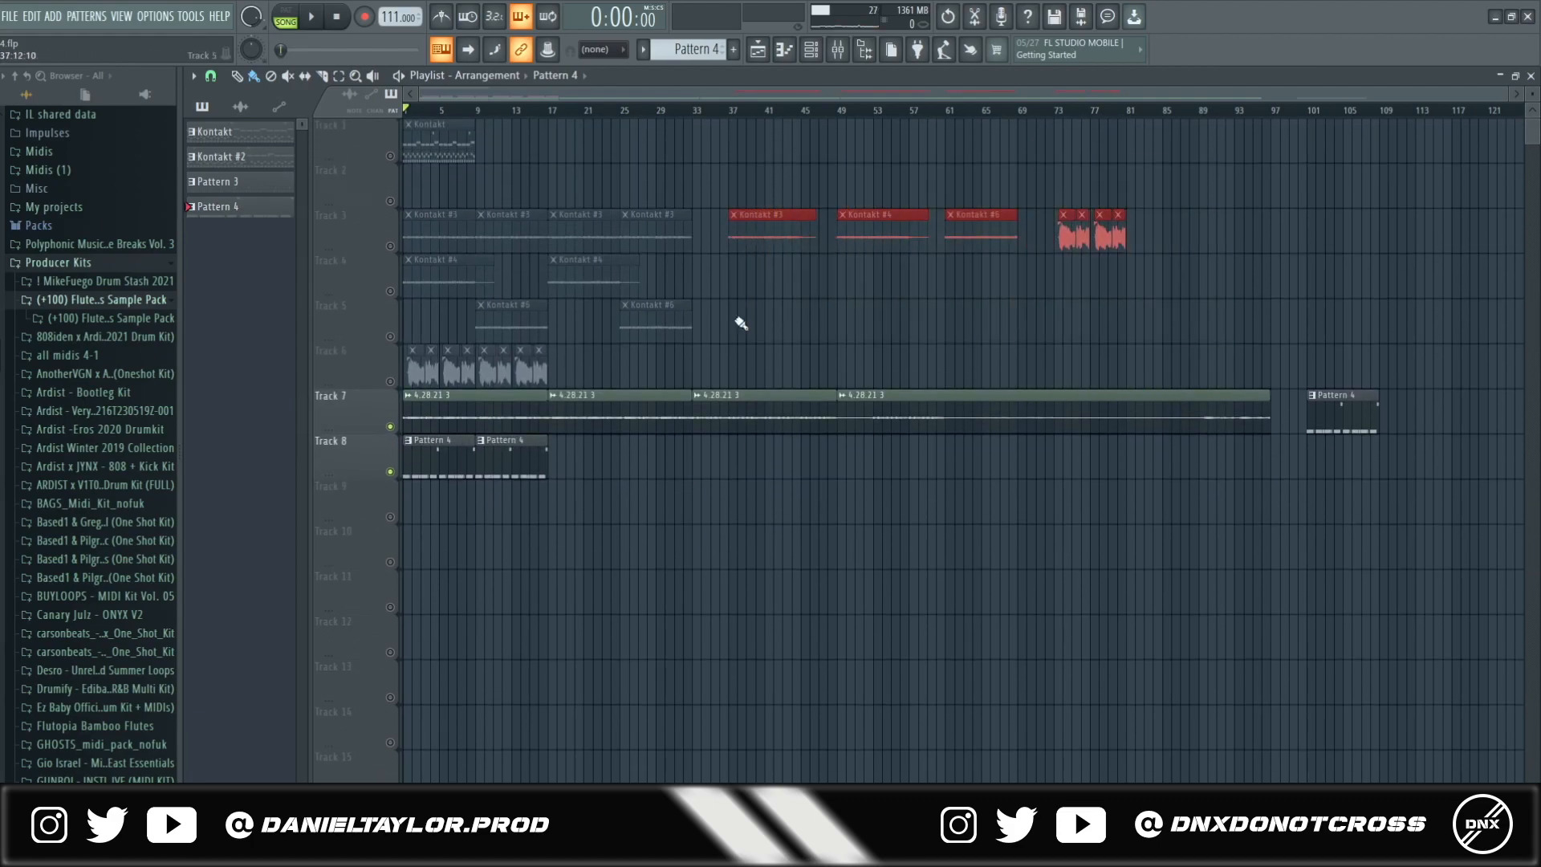
drag(414, 162, 704, 387)
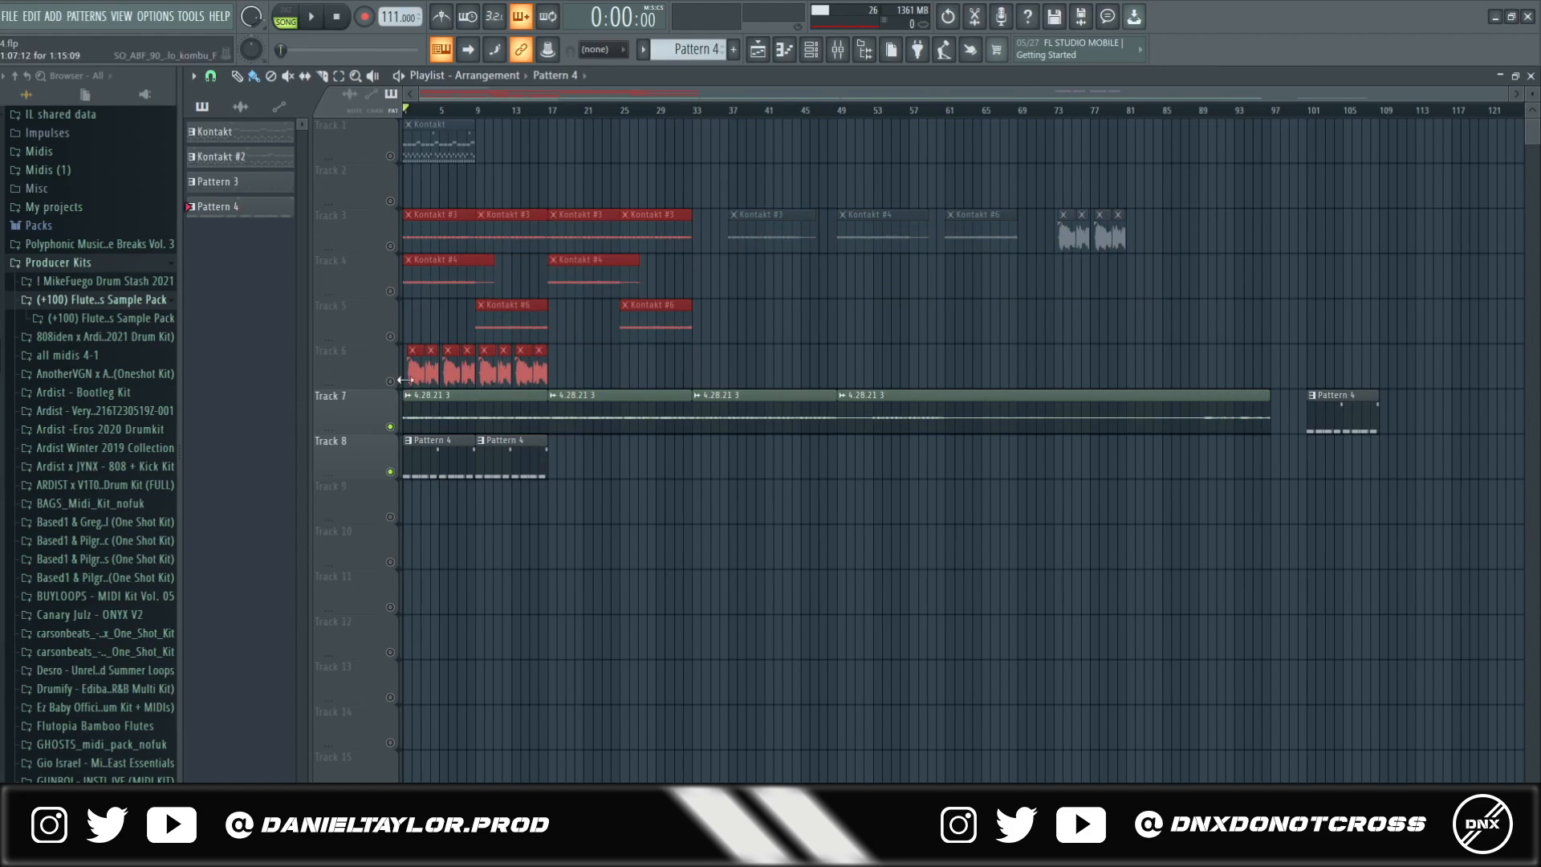
drag(586, 163, 710, 374)
drag(414, 391, 551, 495)
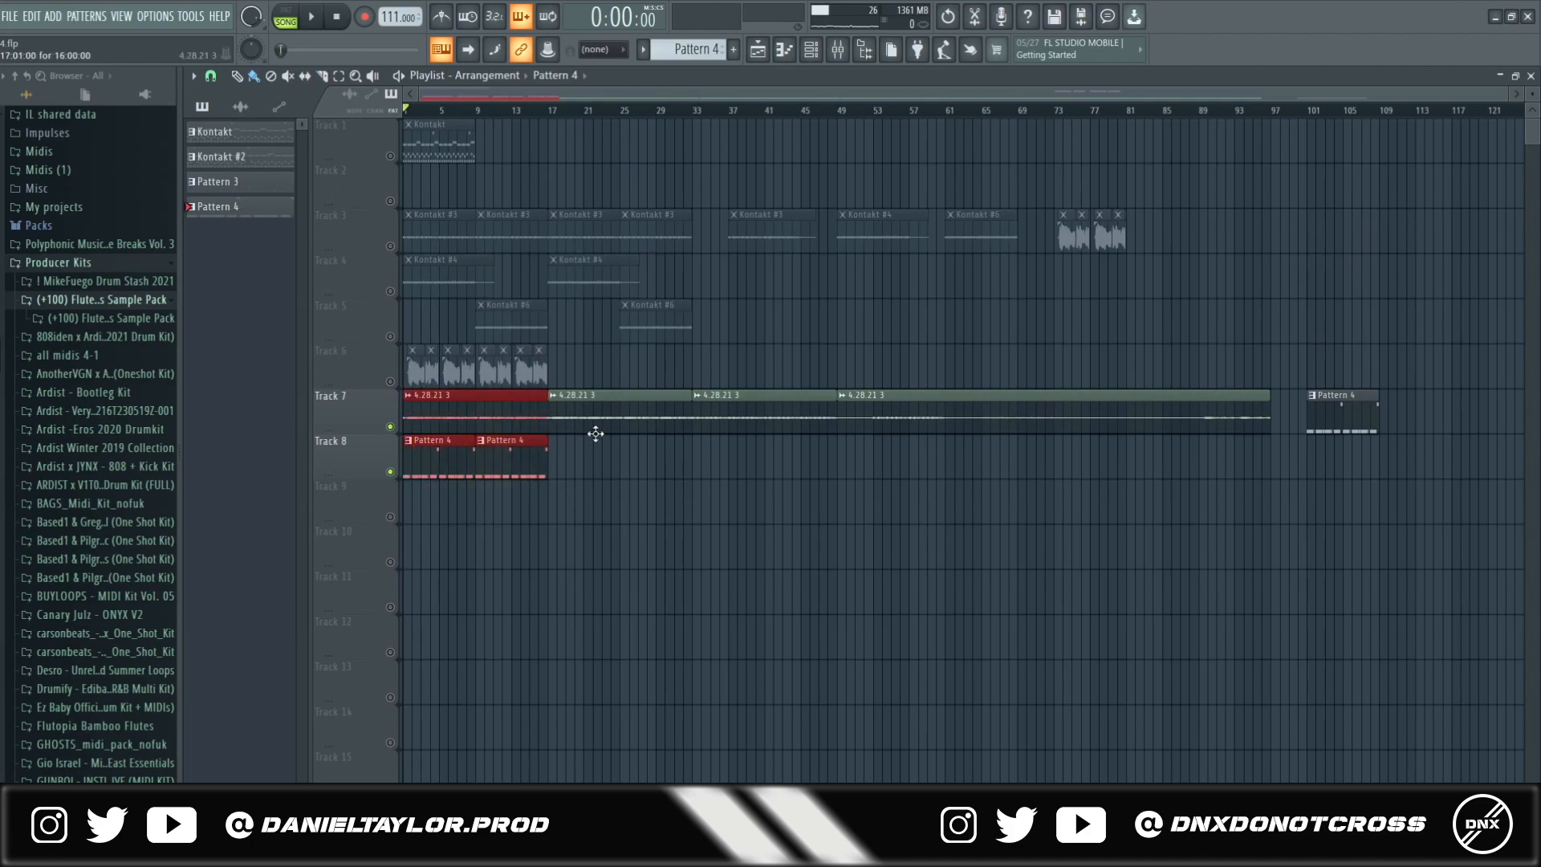
Examine the audio clips on track 7 by selecting the opening 4.28.21 3 clip and the long final one in turn
drag(586, 391, 679, 494)
drag(492, 426, 469, 393)
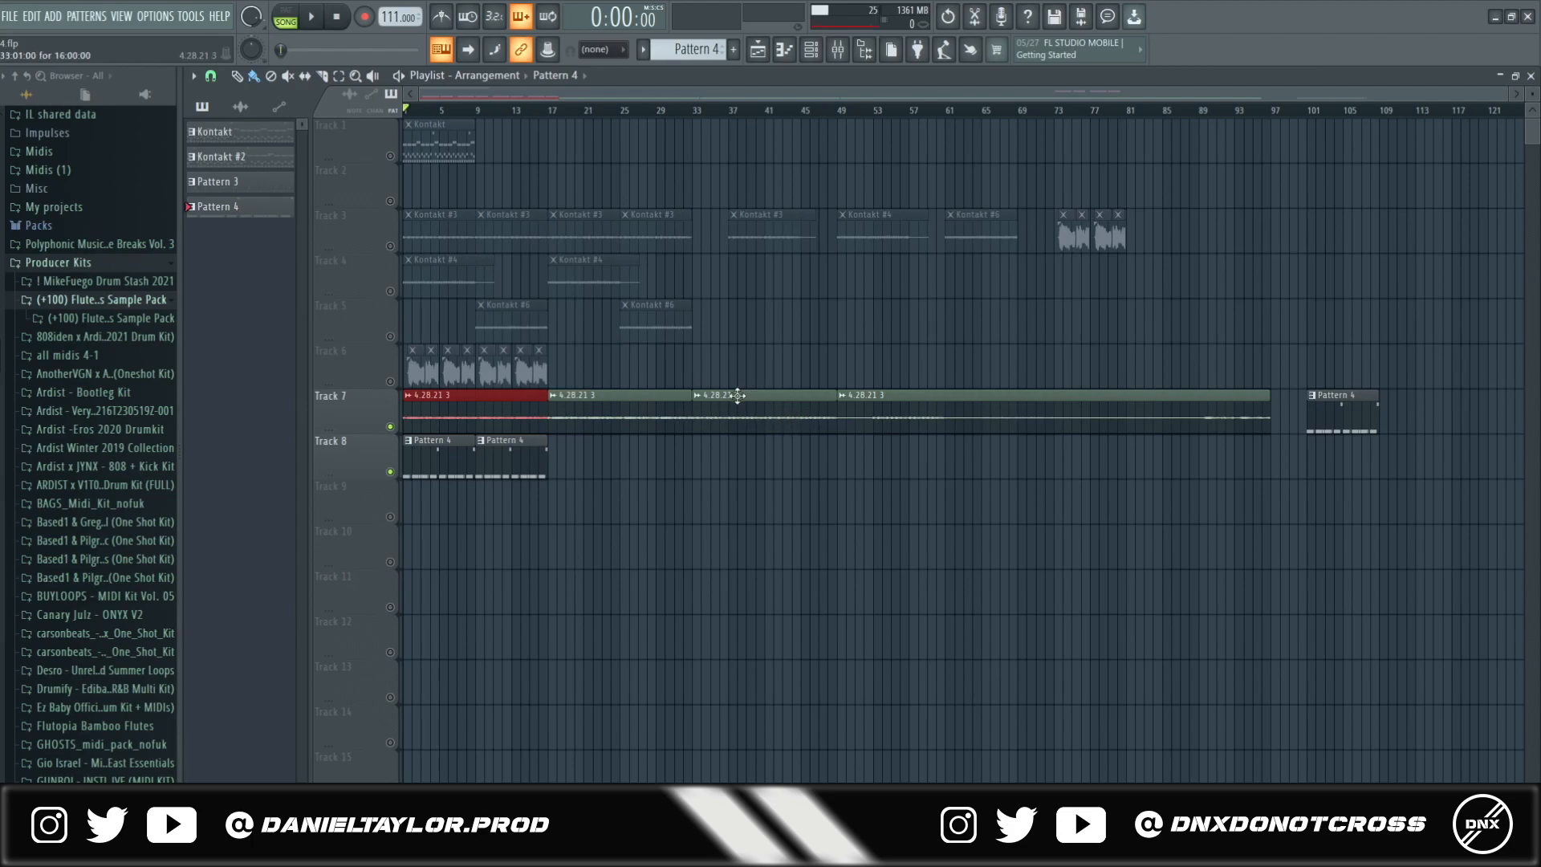
drag(889, 412, 1269, 427)
Inspect the Master channel's effects in the mixer: Fresh Air, Virtual Tape Machines, SSLComp Stereo and Maximus
key(F9)
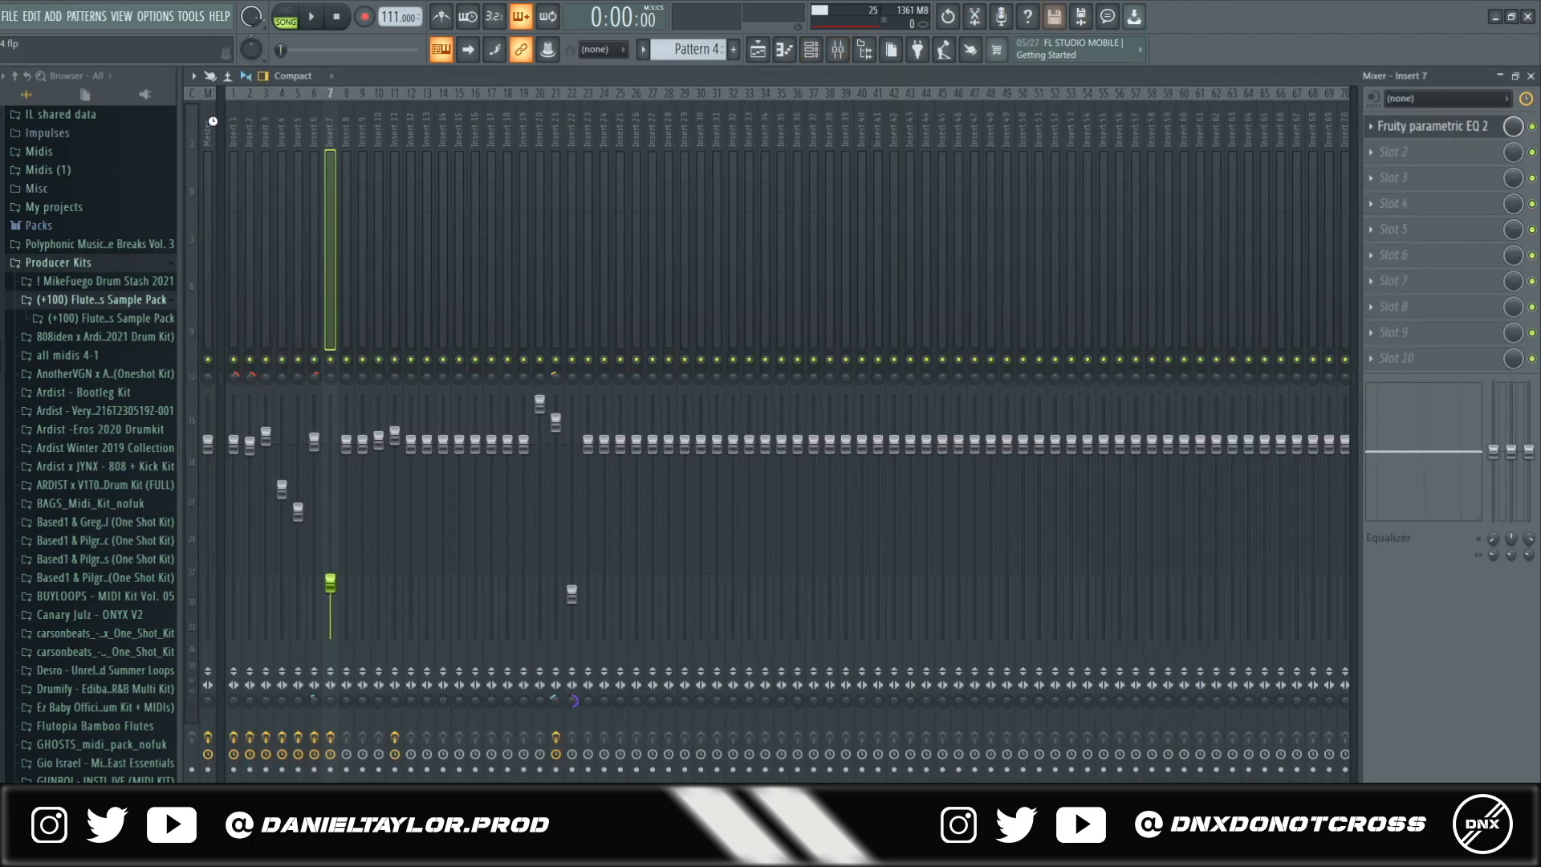
click(1428, 154)
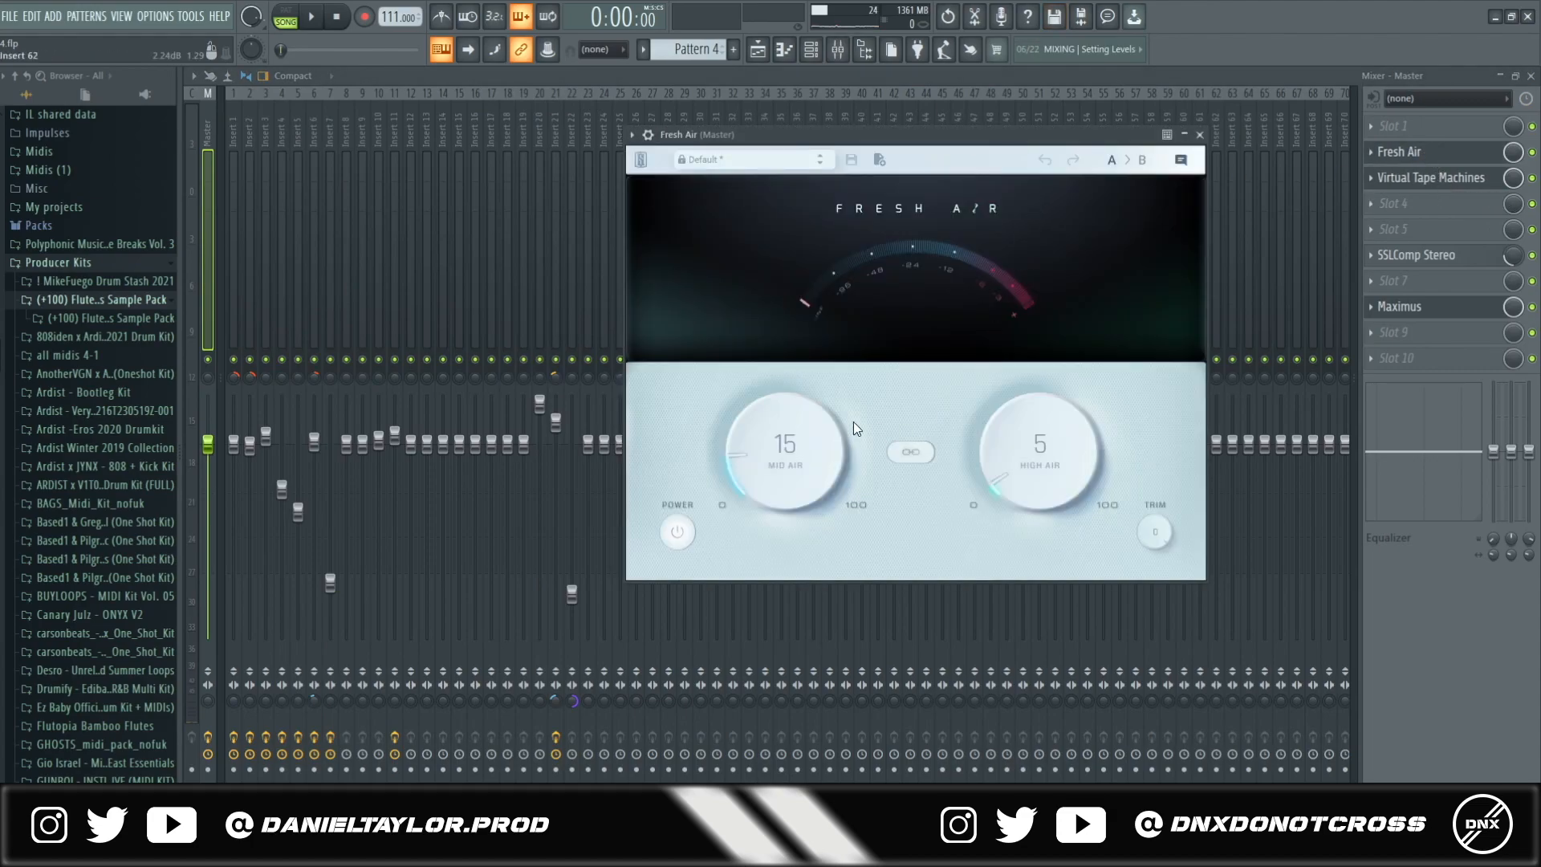
click(1437, 179)
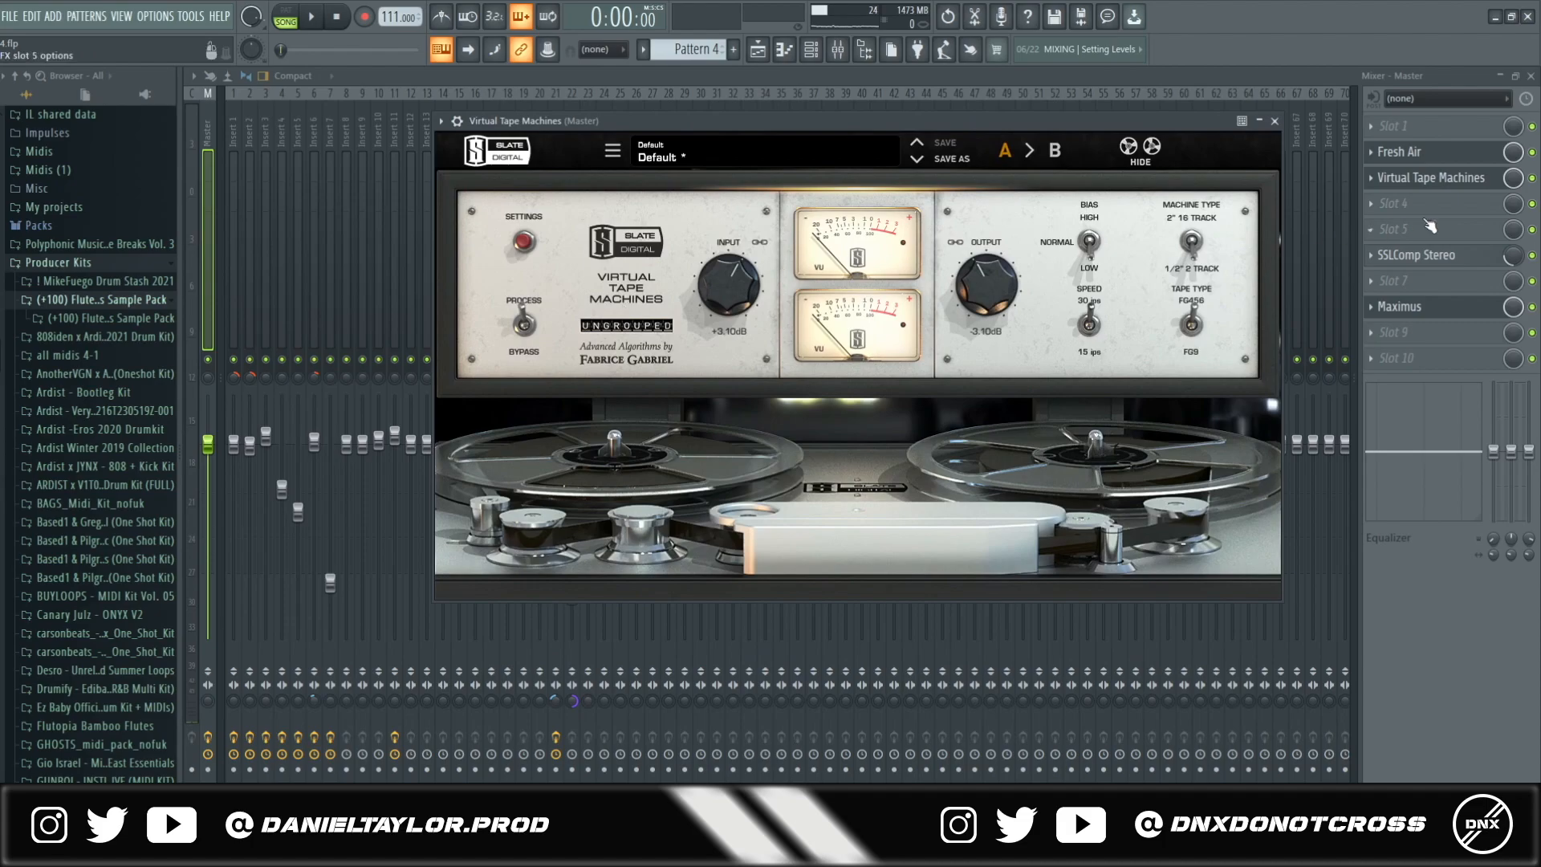
click(1423, 257)
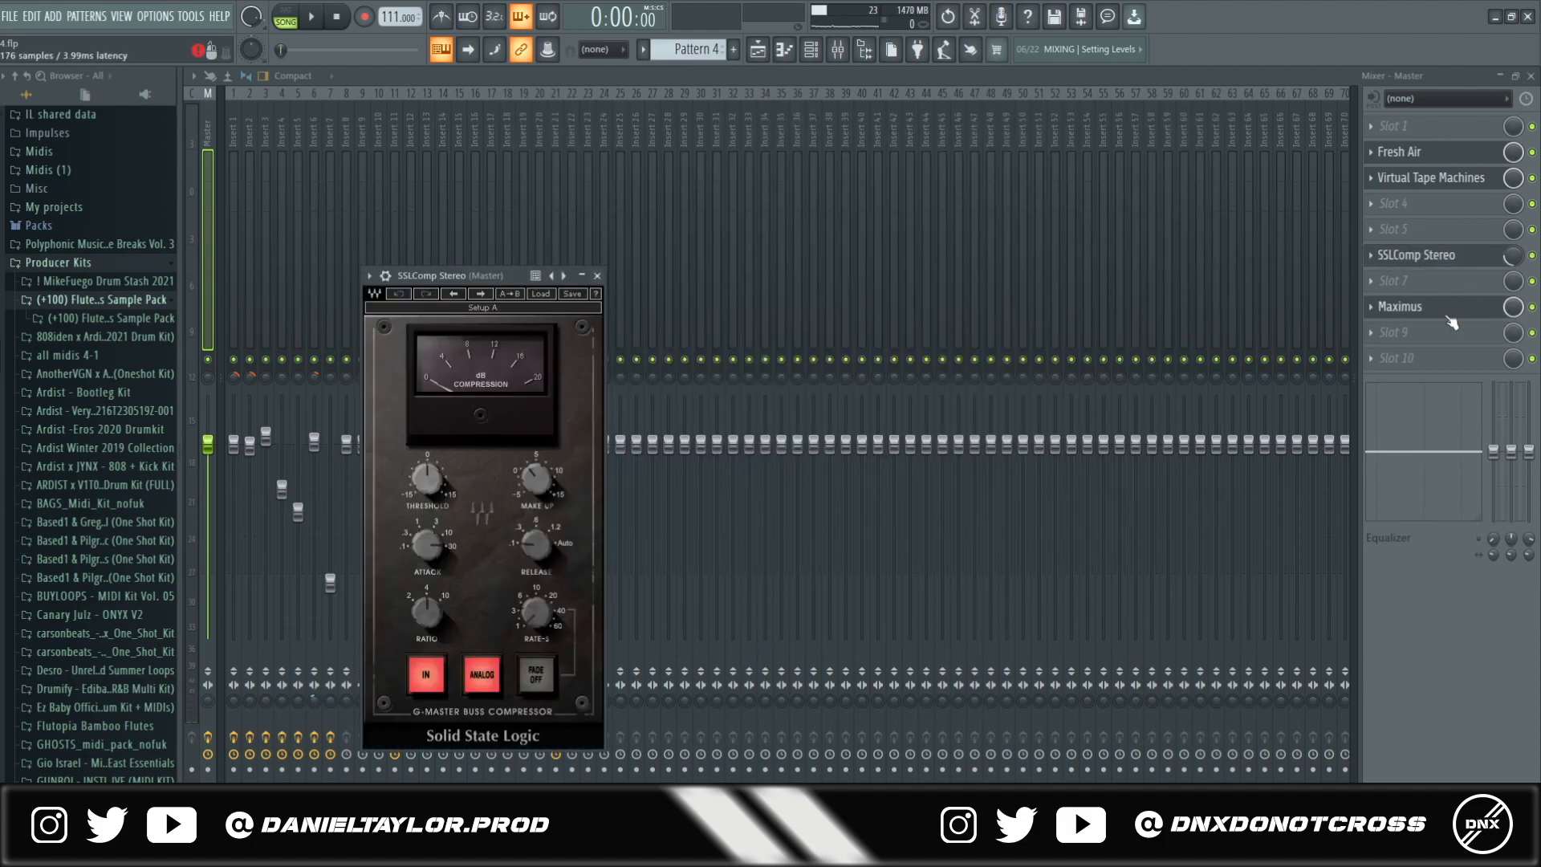
click(1442, 312)
drag(564, 186, 882, 185)
Review the playlist by selecting all clips on tracks 7 and 8, the Pattern 4 clips on track 8, and clear the selection
key(F5)
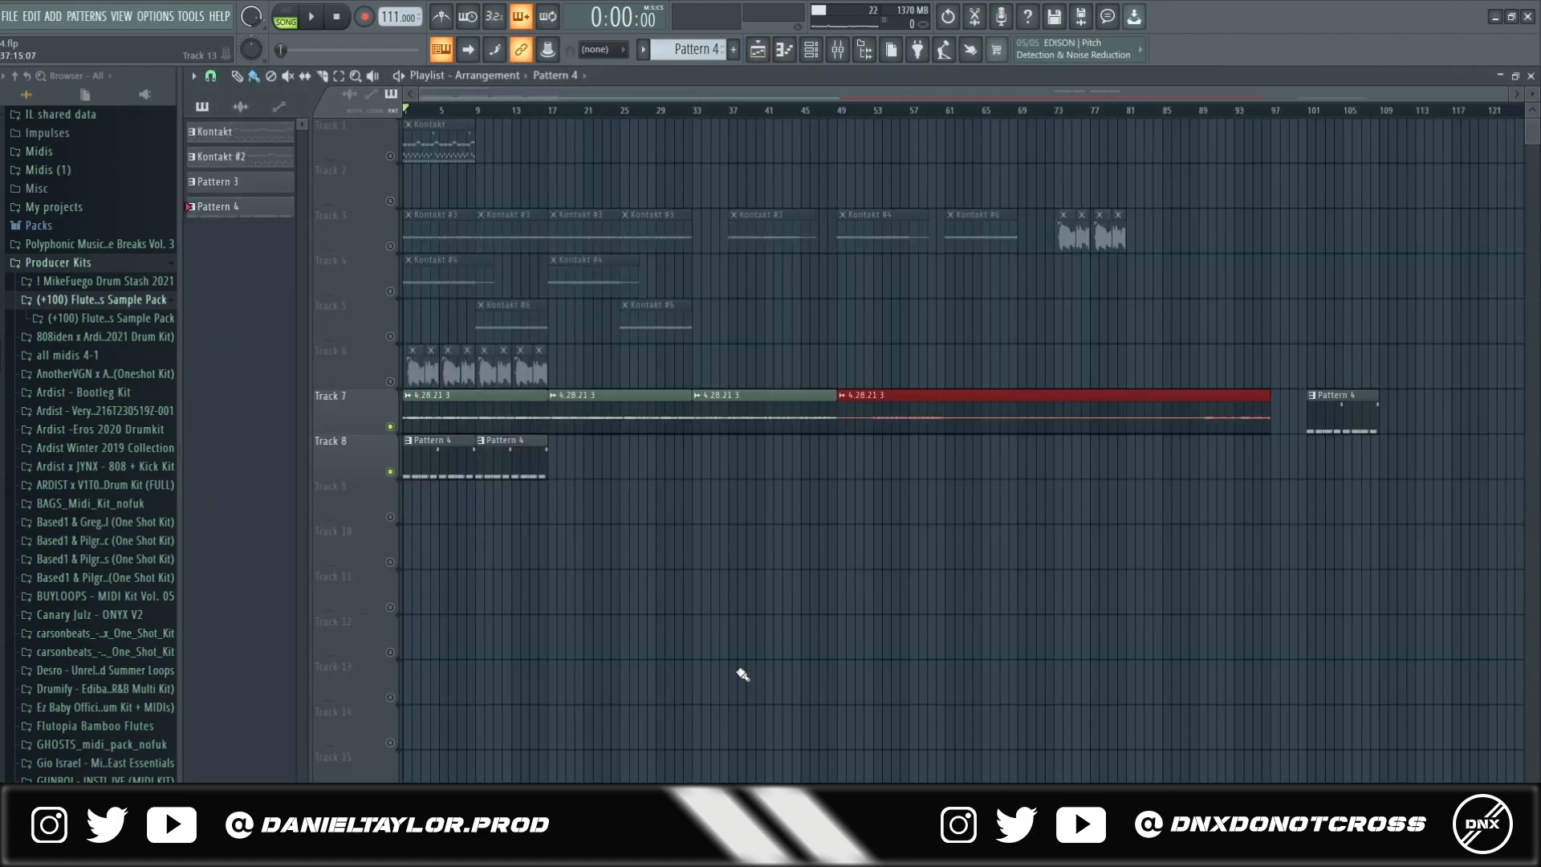
drag(1457, 387, 403, 614)
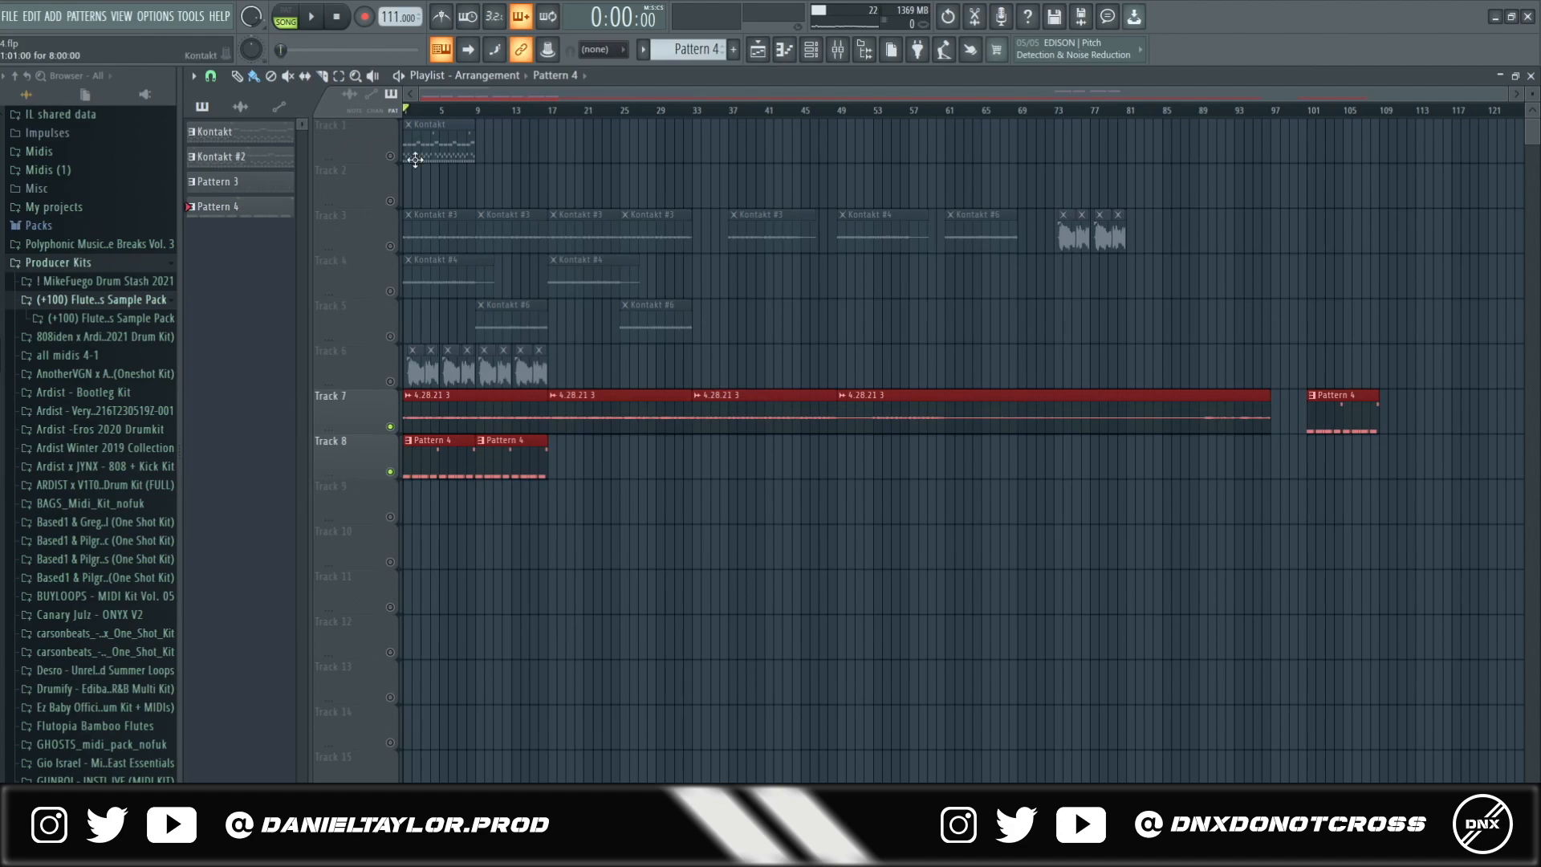
drag(591, 389, 402, 299)
drag(656, 433, 397, 480)
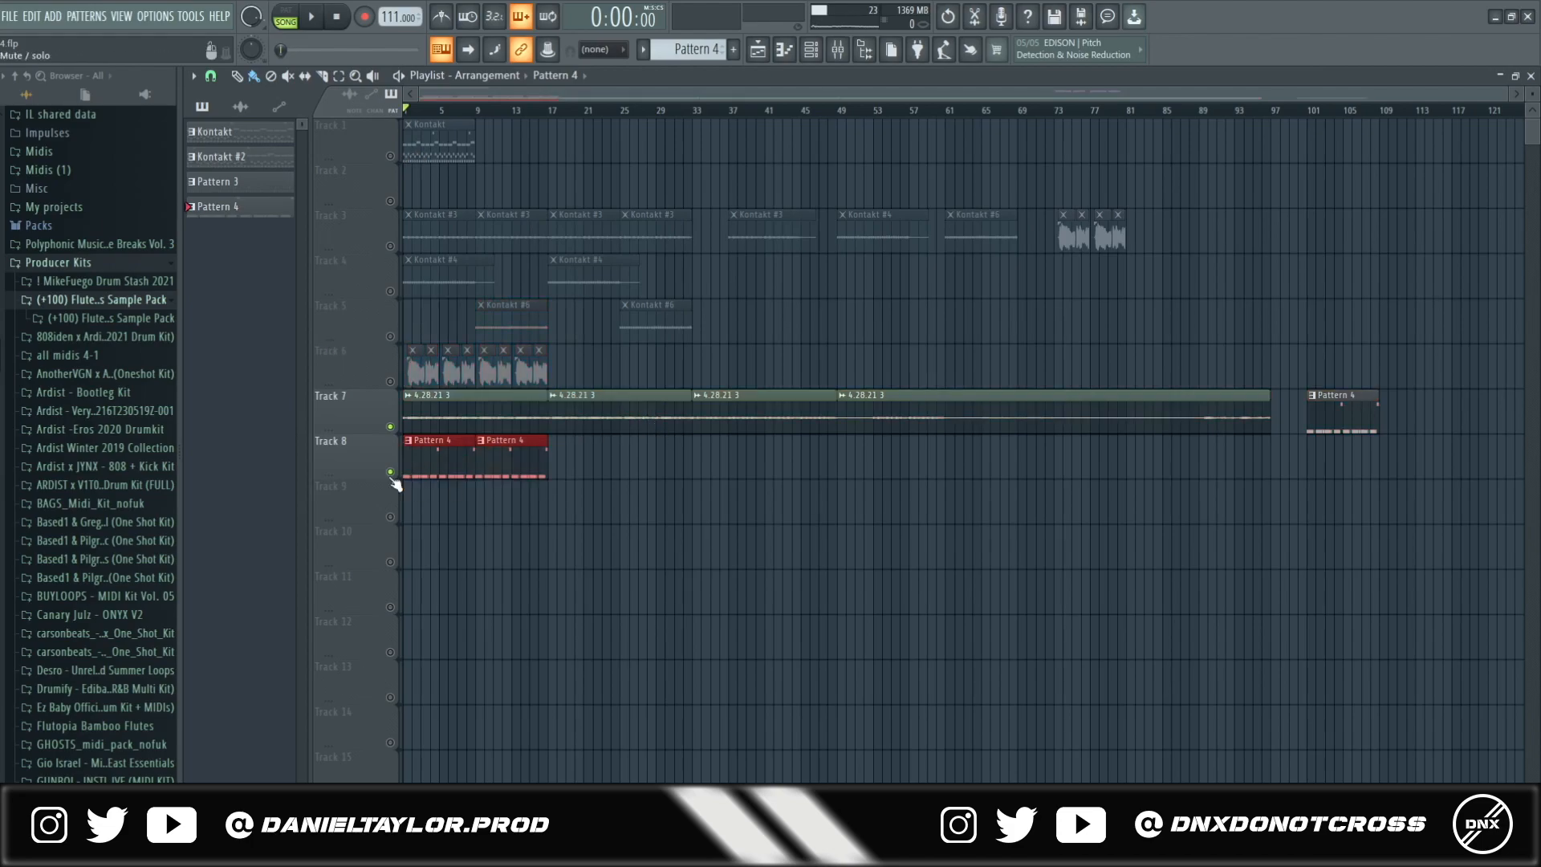
click(615, 507)
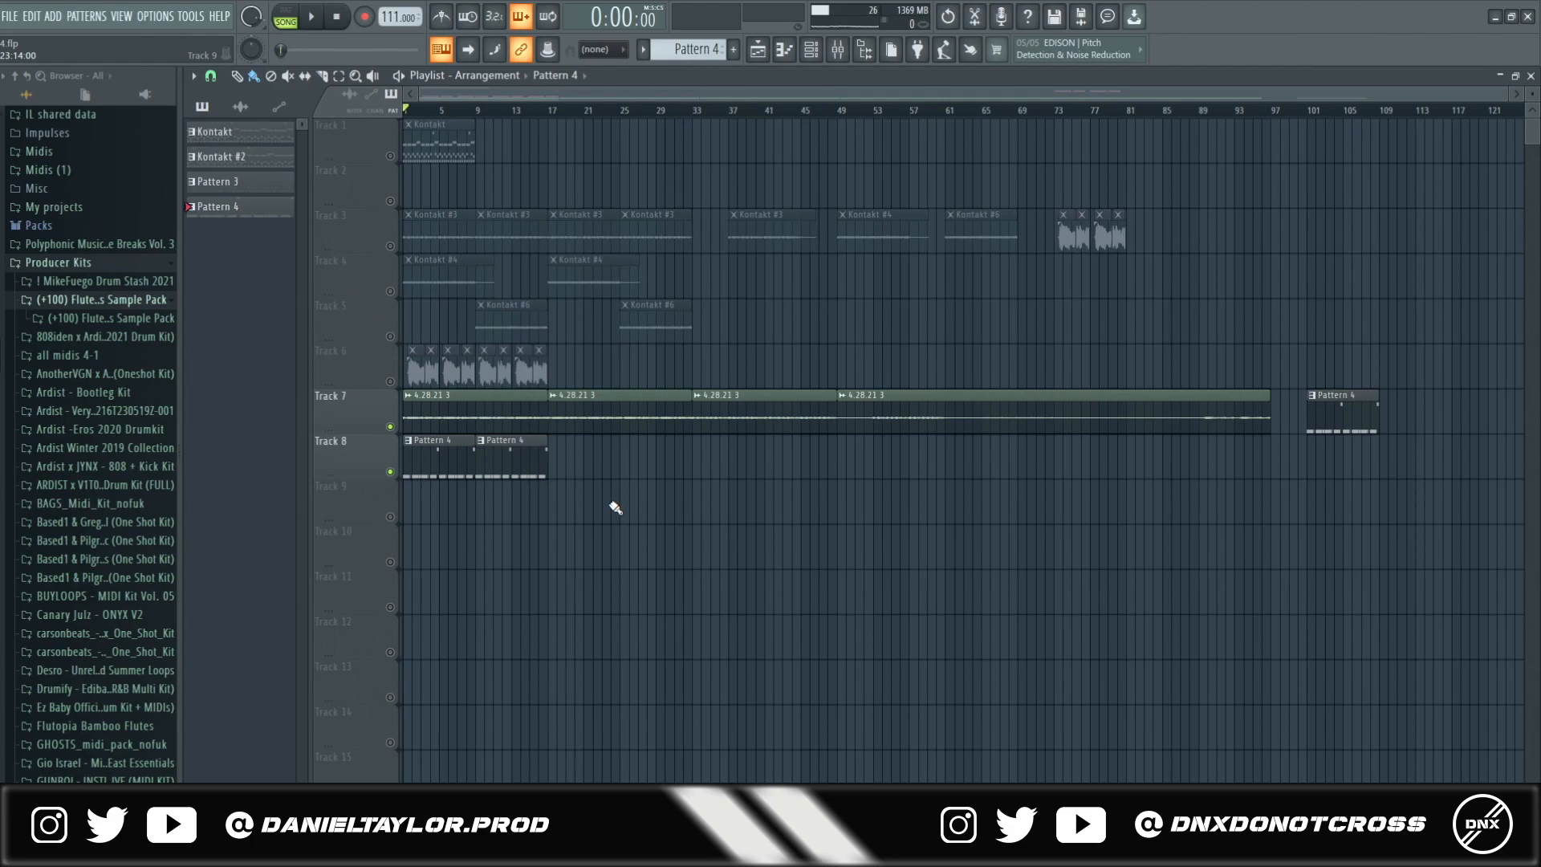